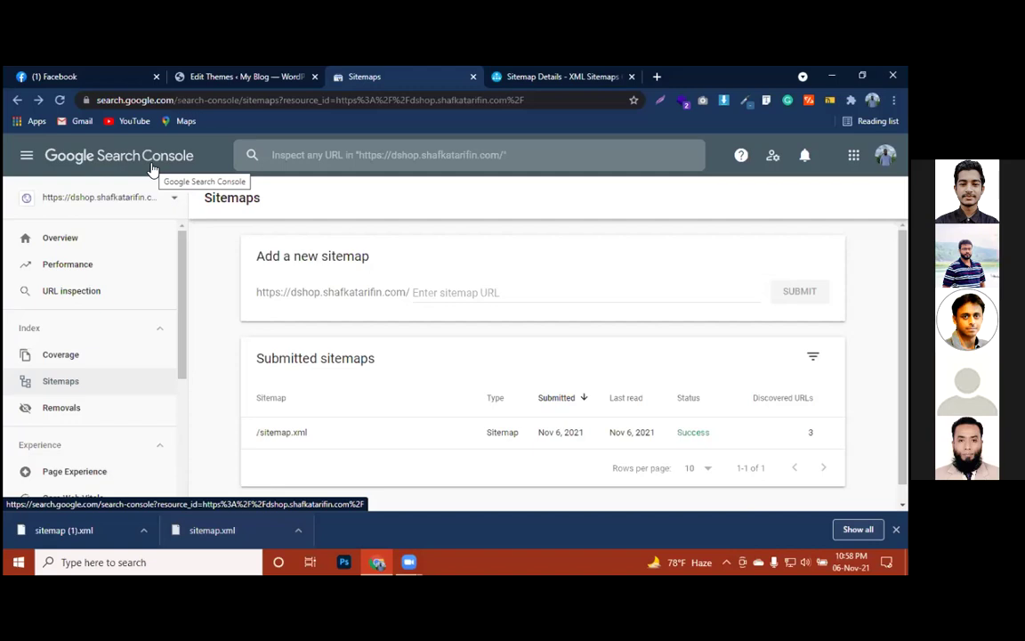
Step: Switch to the WordPress admin and open the page for adding new plugins, leaving the theme editor without saving
{"action": "left_click", "coordinate": [259, 78]}
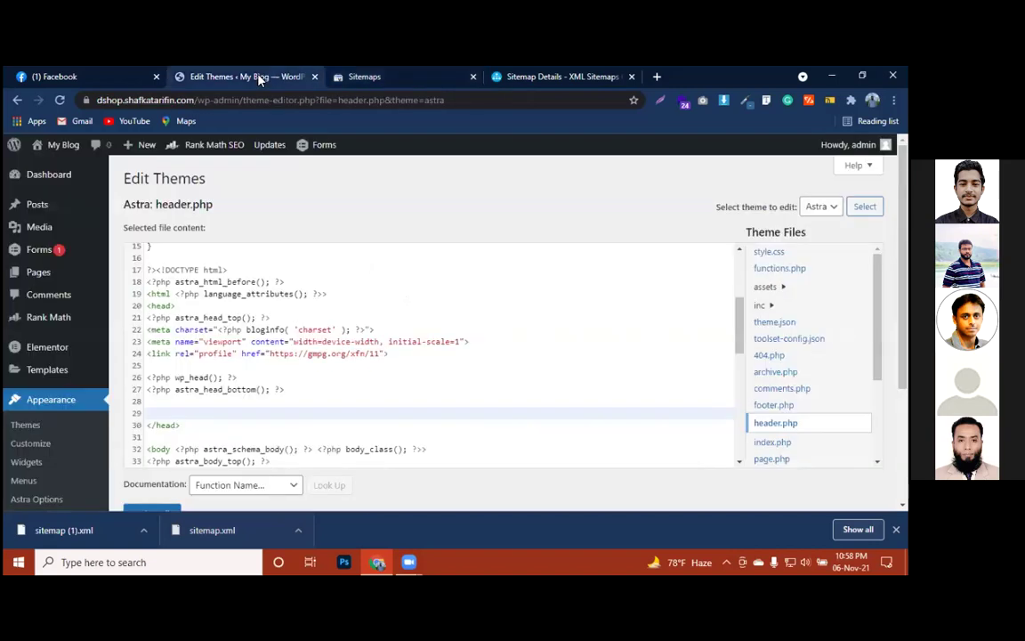
{"action": "scroll", "coordinate": [55, 415], "scroll_direction": "down", "scroll_amount": 3}
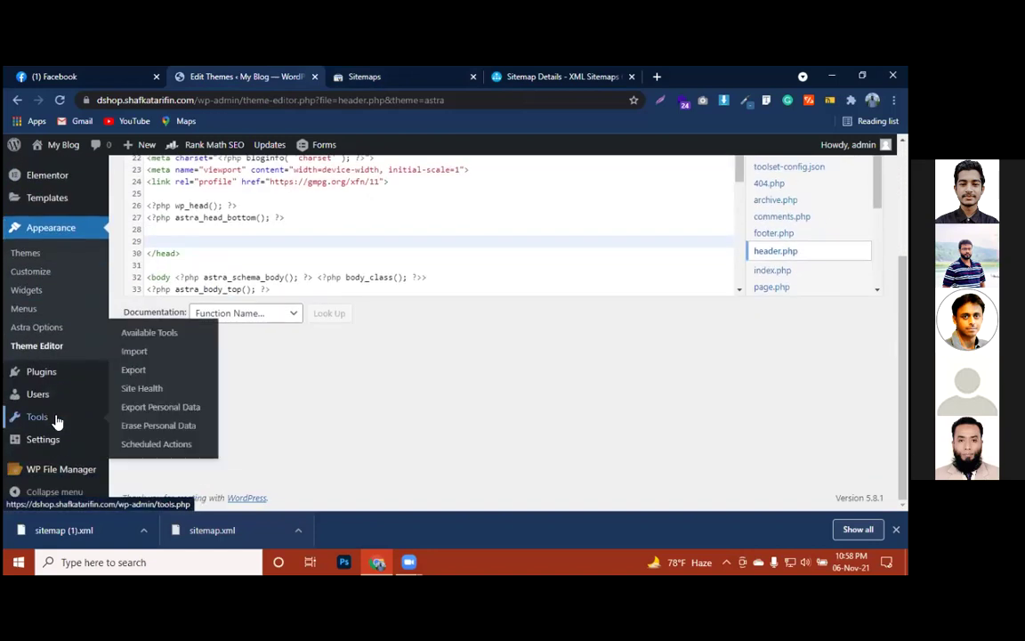
{"action": "mouse_move", "coordinate": [40, 374]}
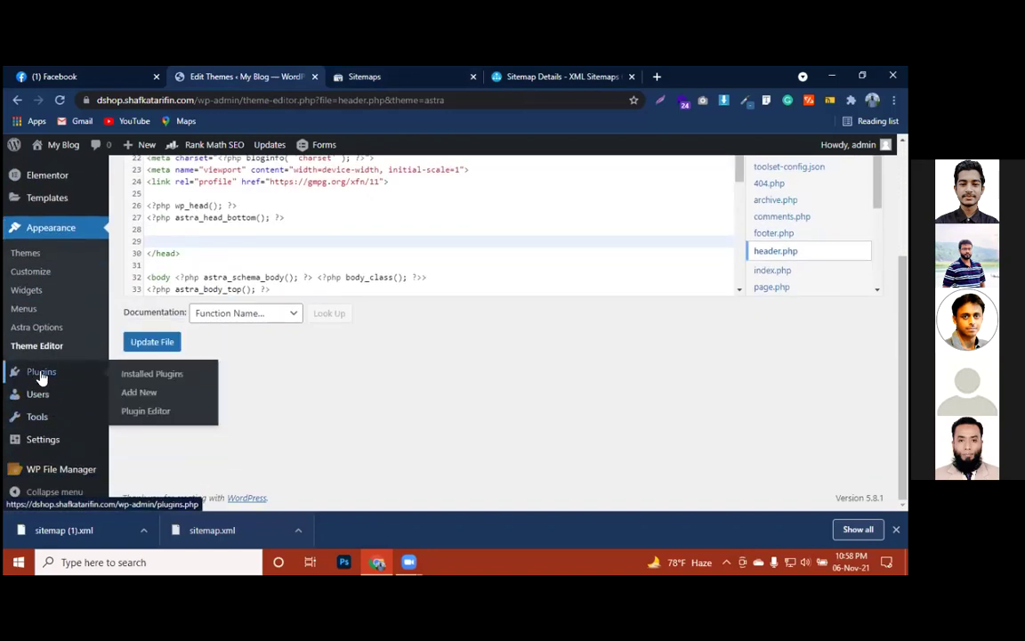
{"action": "left_click", "coordinate": [138, 392]}
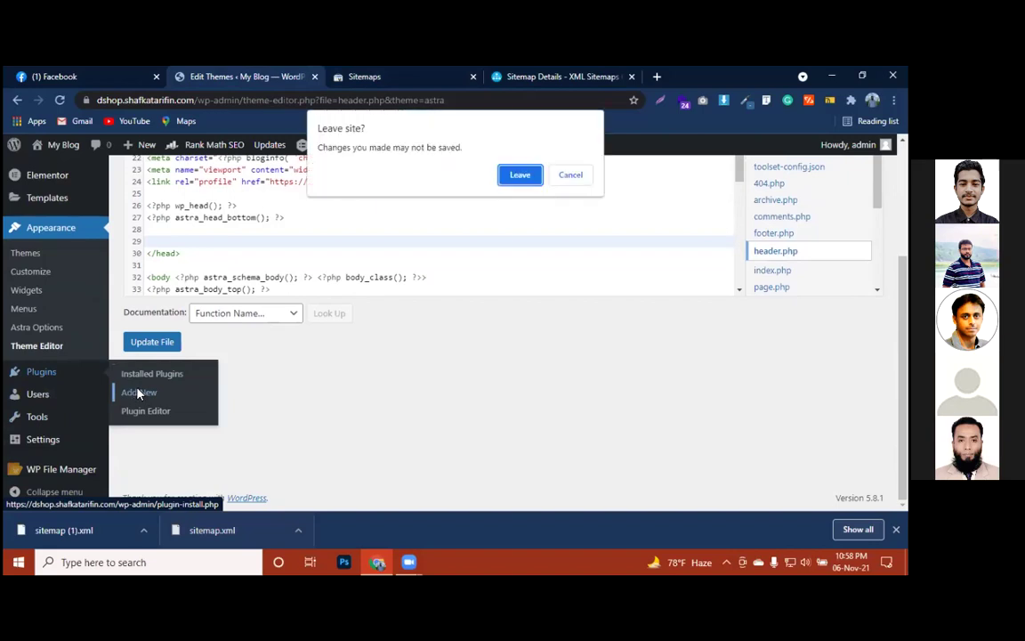
{"action": "left_click", "coordinate": [519, 177]}
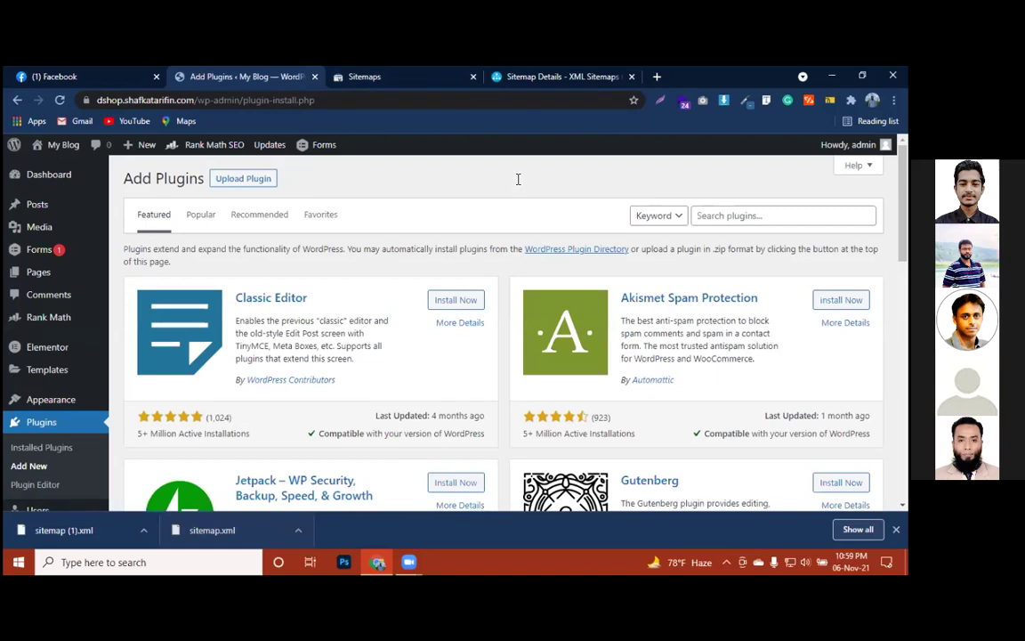
{"action": "left_click", "coordinate": [404, 80]}
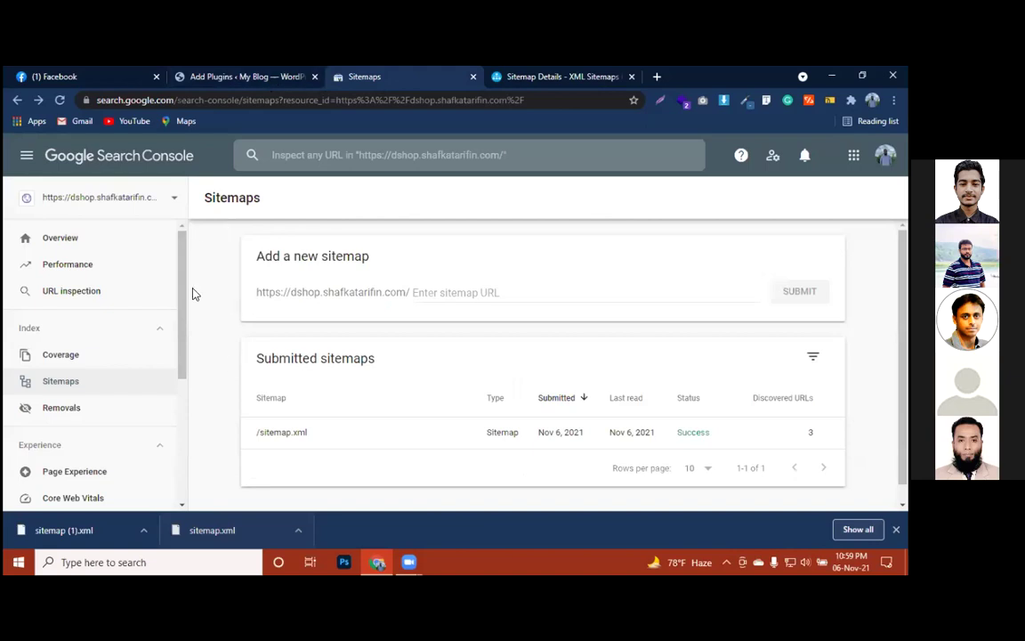
{"action": "left_click", "coordinate": [239, 78]}
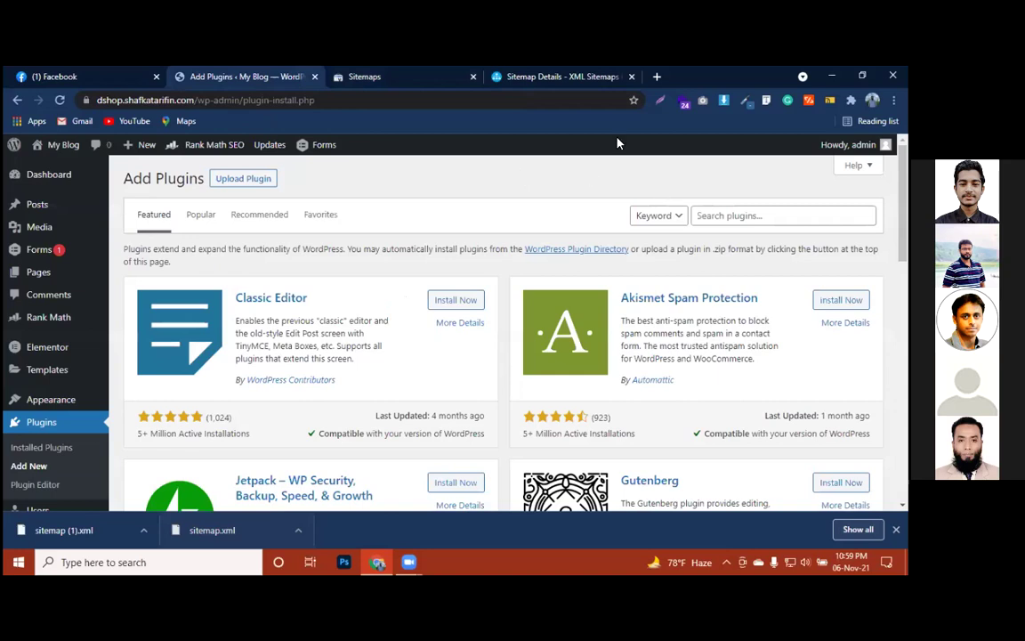
Step: Search Google for "google analytics" in a new browser tab
{"action": "left_click", "coordinate": [656, 78]}
{"action": "type", "text": "go"}
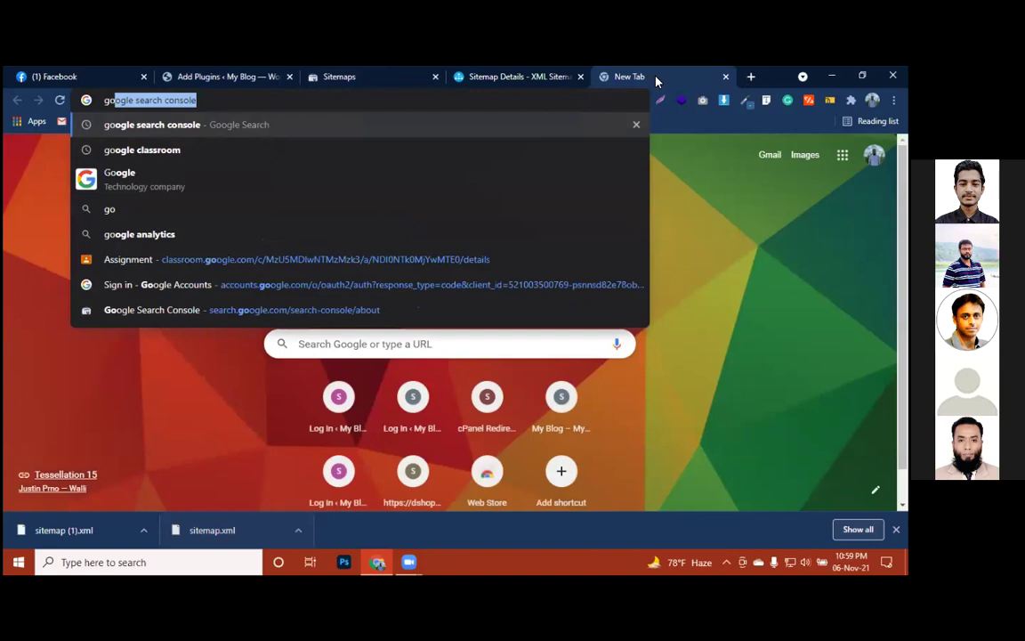
{"action": "type", "text": "ogle analy"}
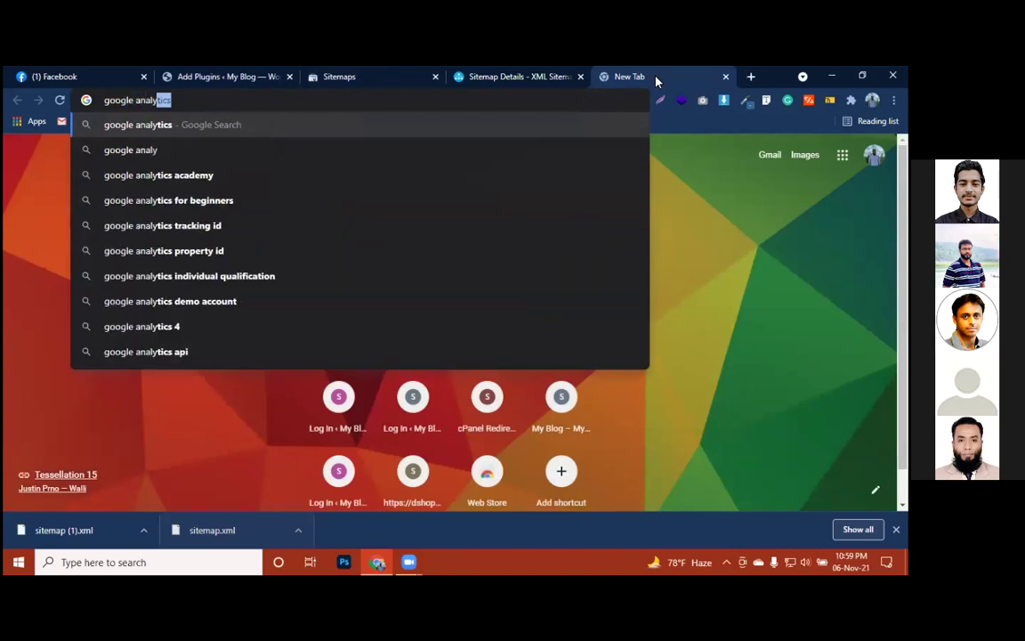
{"action": "type", "text": "tics"}
{"action": "key", "text": "Return"}
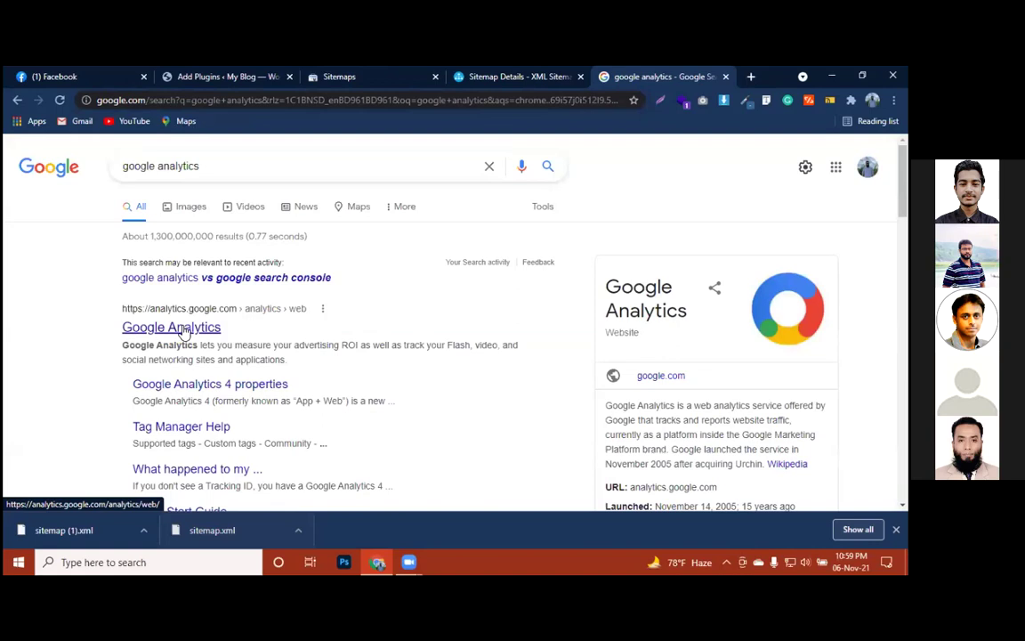
Step: Back in WordPress, search the plugin directory for "site kit", and install and activate Site Kit by Google
{"action": "left_click", "coordinate": [237, 78]}
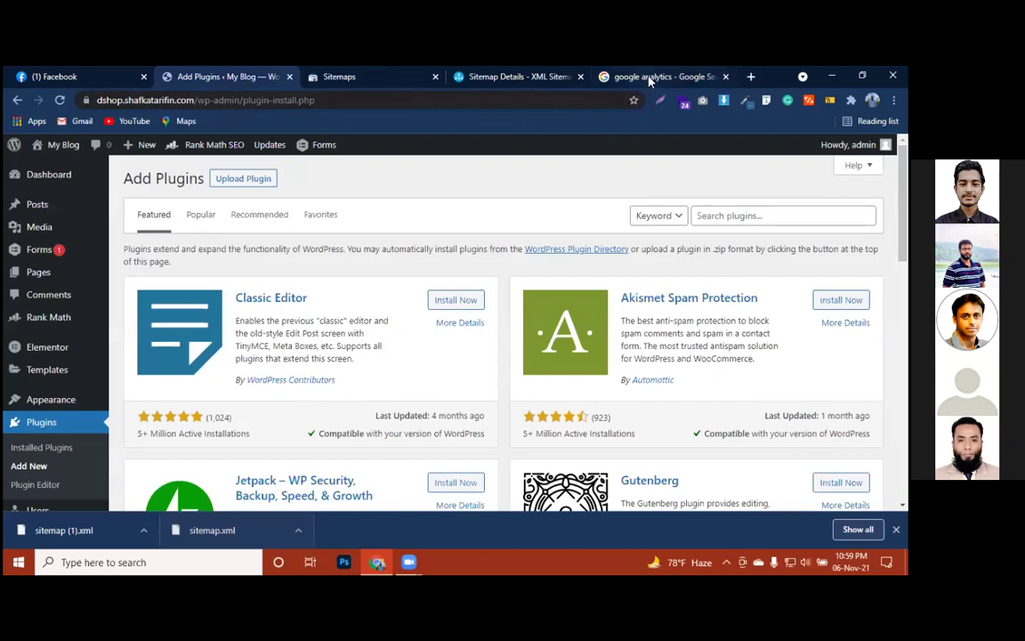
{"action": "left_click", "coordinate": [725, 217]}
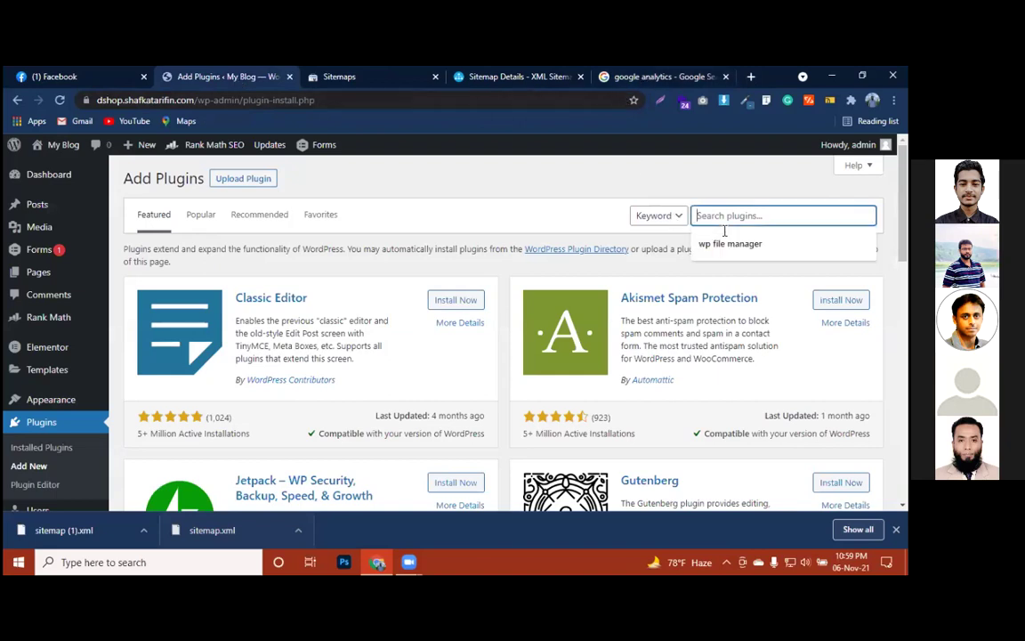
{"action": "type", "text": "site kit"}
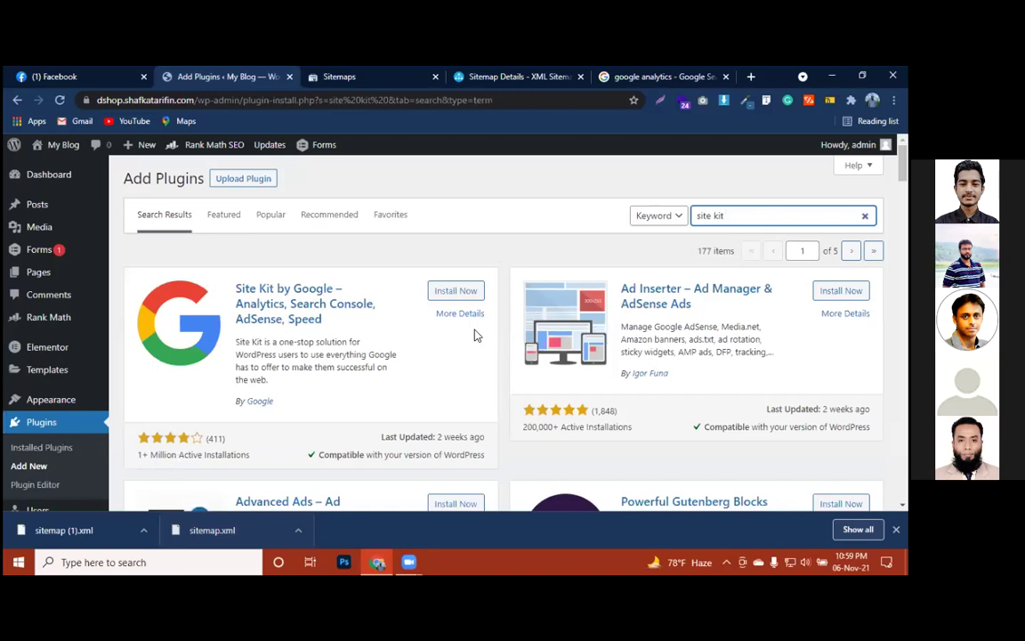
{"action": "left_click", "coordinate": [455, 290]}
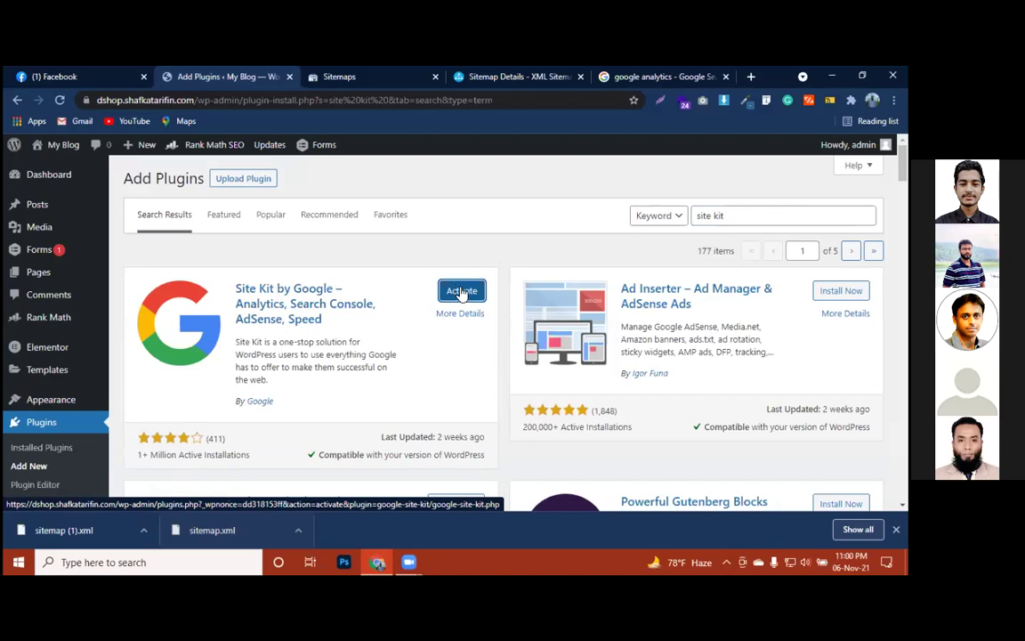
{"action": "left_click", "coordinate": [461, 294]}
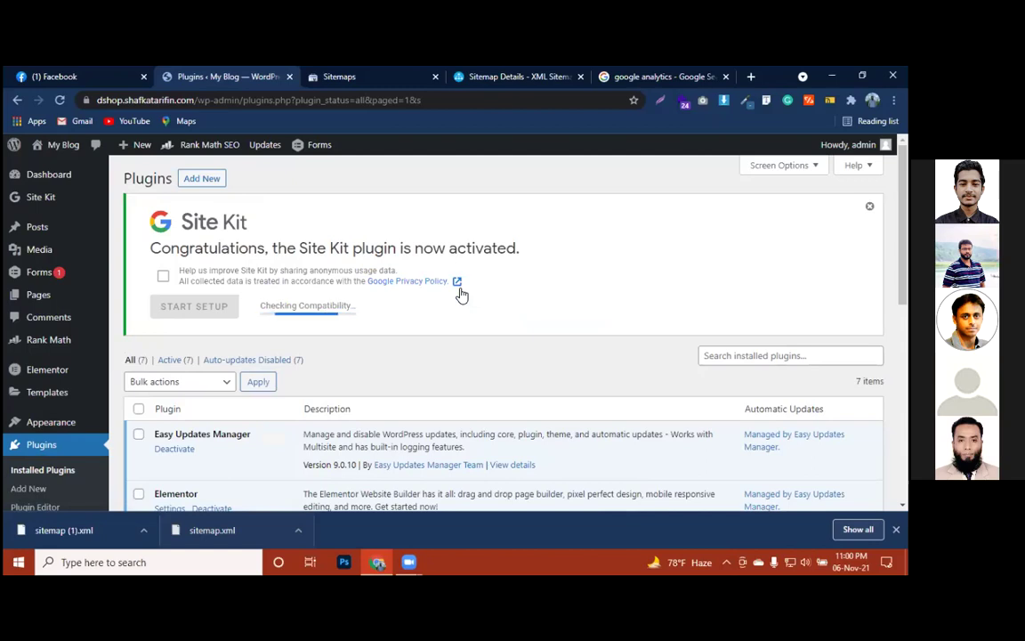
Step: Start the Site Kit setup and sign in with the site owner's Google account
{"action": "left_click", "coordinate": [340, 80]}
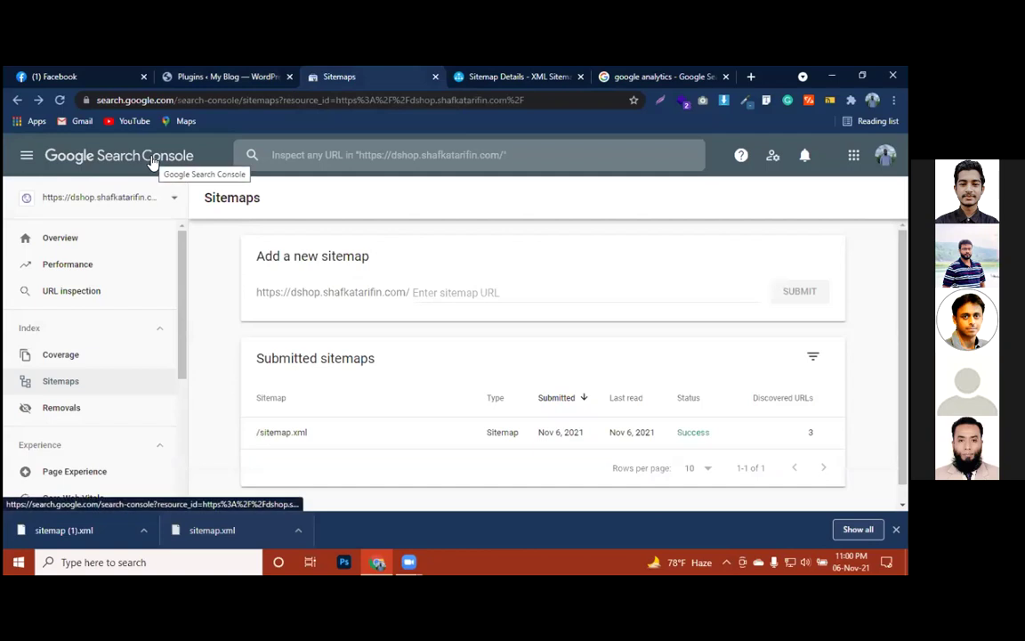
{"action": "left_click", "coordinate": [227, 77]}
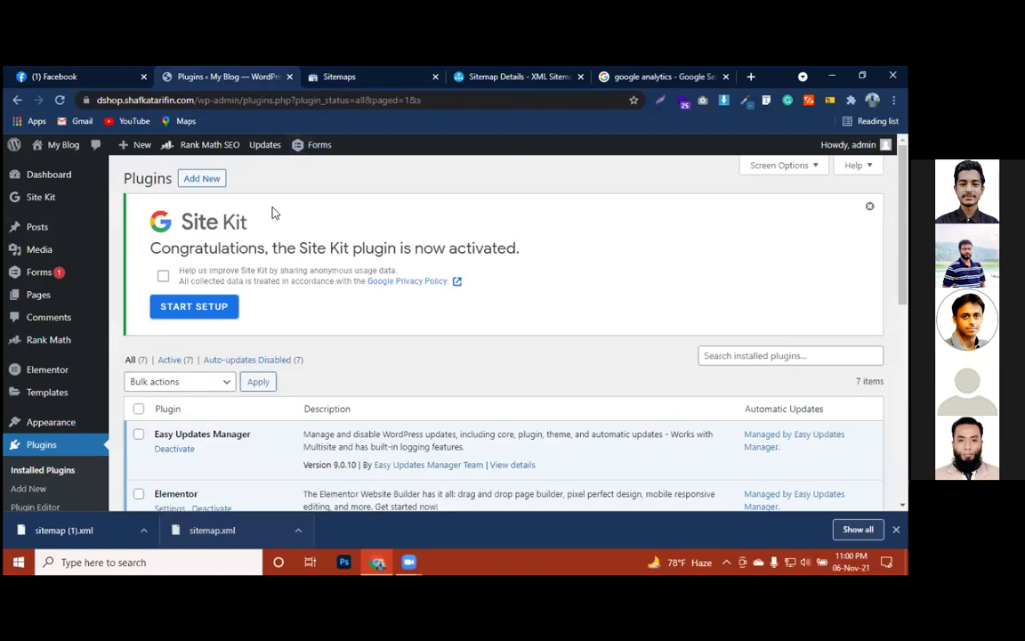
{"action": "left_click", "coordinate": [167, 312]}
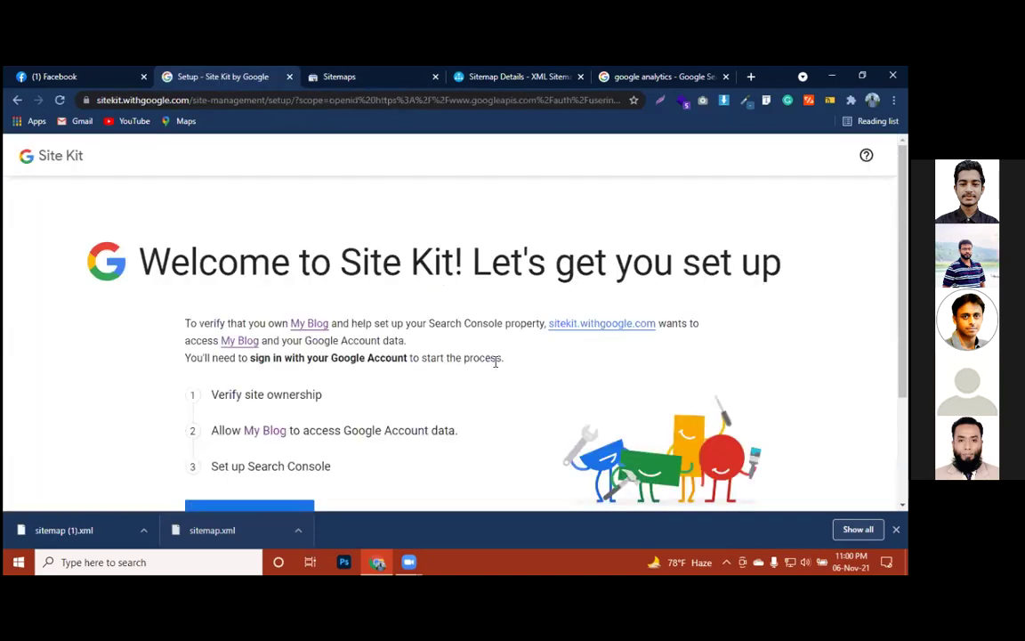
{"action": "scroll", "coordinate": [568, 398], "scroll_direction": "down", "scroll_amount": 2}
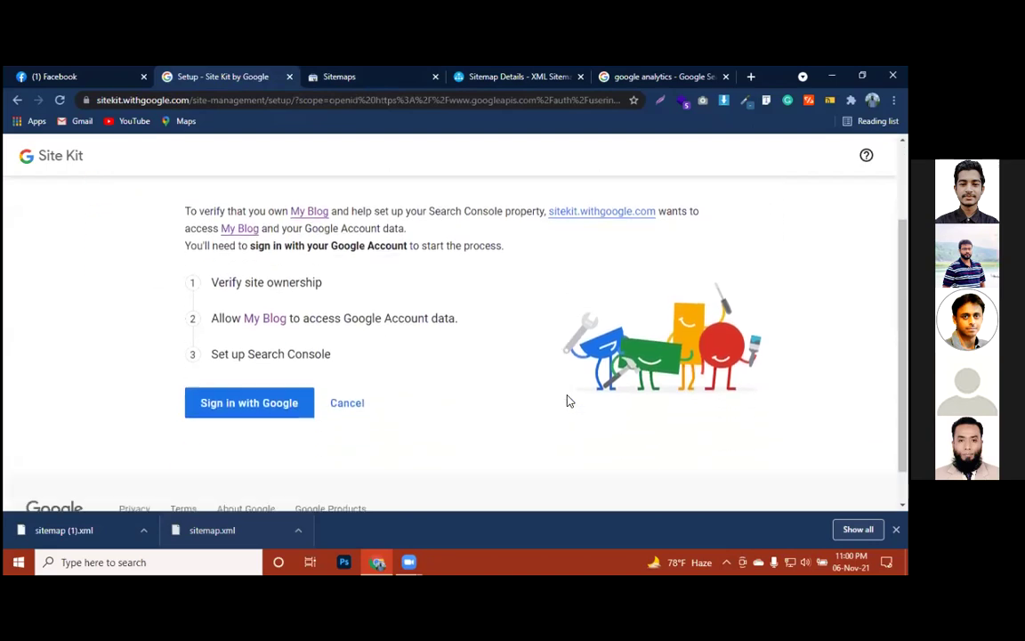
{"action": "left_click", "coordinate": [252, 393]}
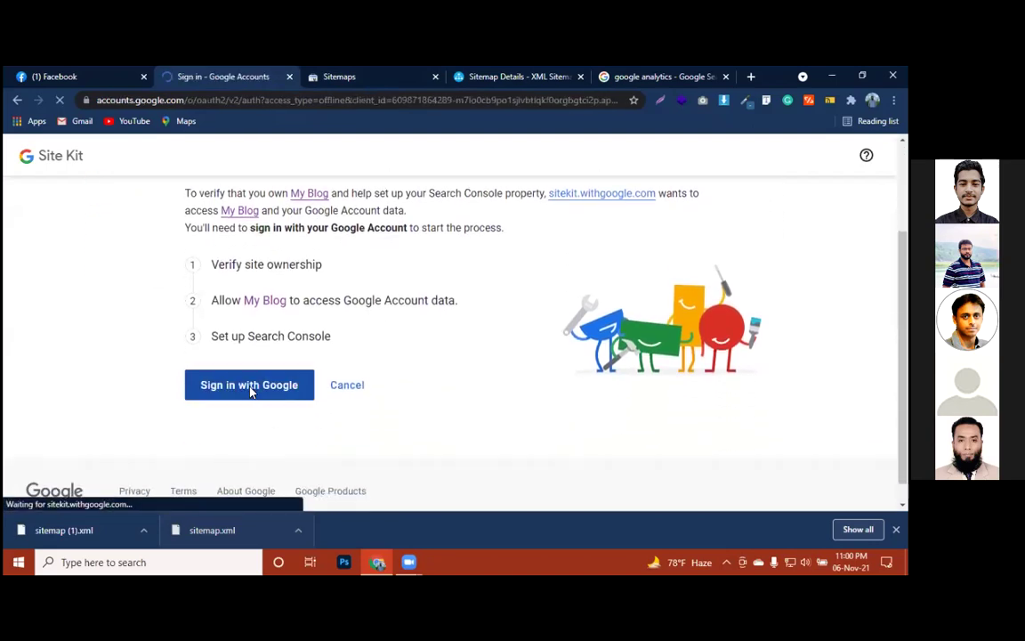
{"action": "left_click", "coordinate": [399, 290]}
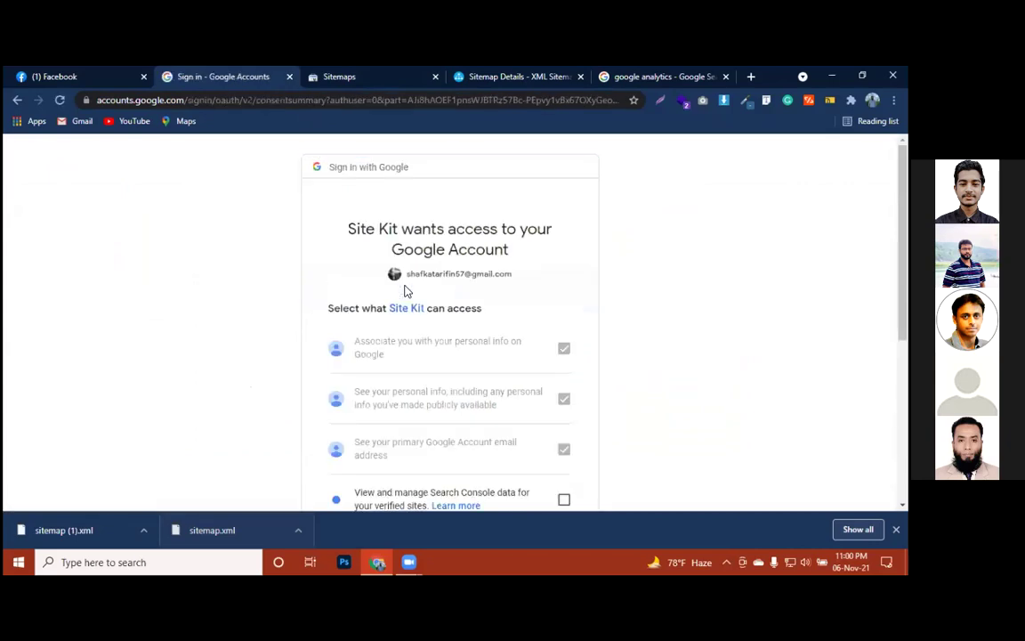
Step: Grant Site Kit access to view and manage Search Console data and to manage the list of sites and domains
{"action": "scroll", "coordinate": [628, 359], "scroll_direction": "down", "scroll_amount": 5}
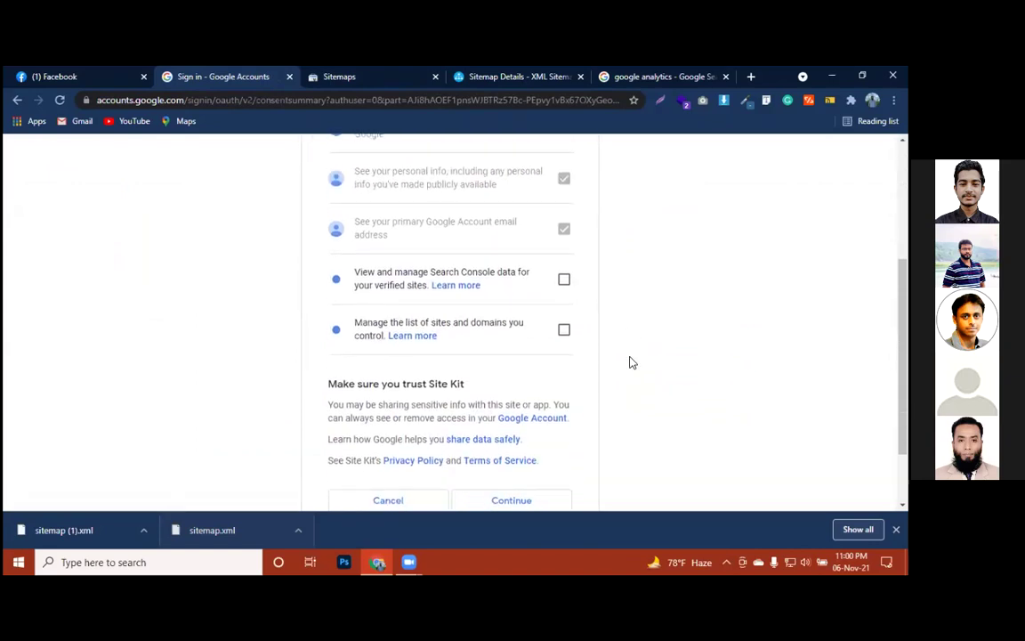
{"action": "scroll", "coordinate": [631, 362], "scroll_direction": "down", "scroll_amount": 2}
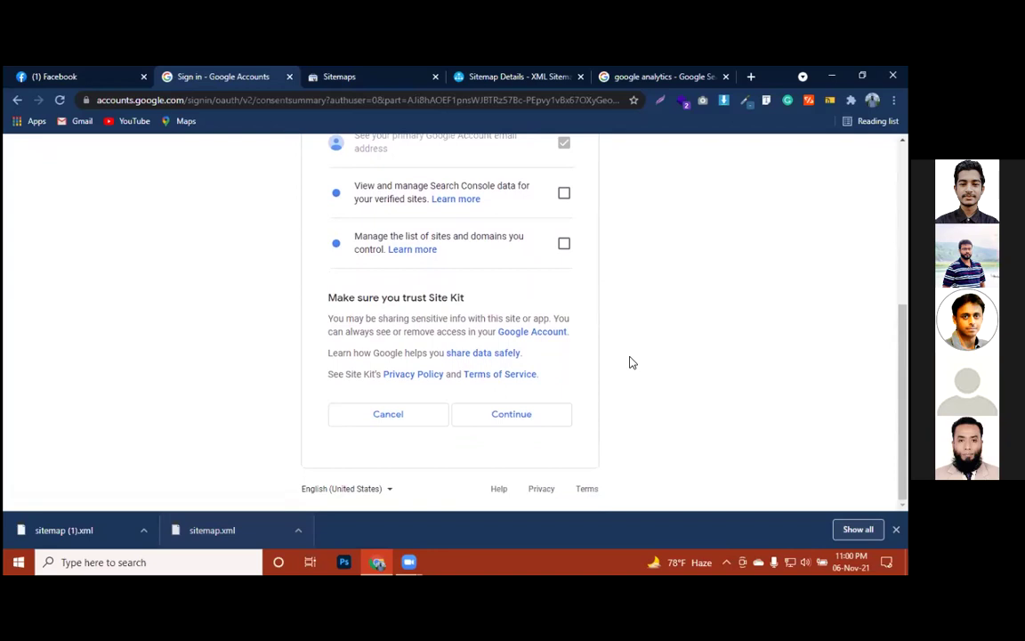
{"action": "scroll", "coordinate": [637, 341], "scroll_direction": "up", "scroll_amount": 1}
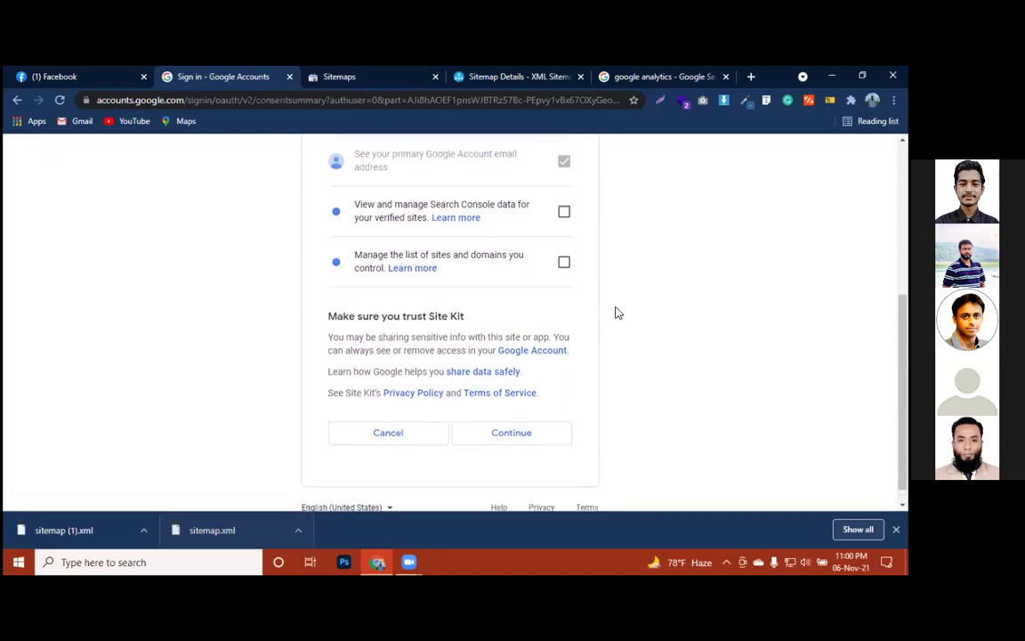
{"action": "left_click", "coordinate": [564, 212]}
{"action": "left_click", "coordinate": [563, 261]}
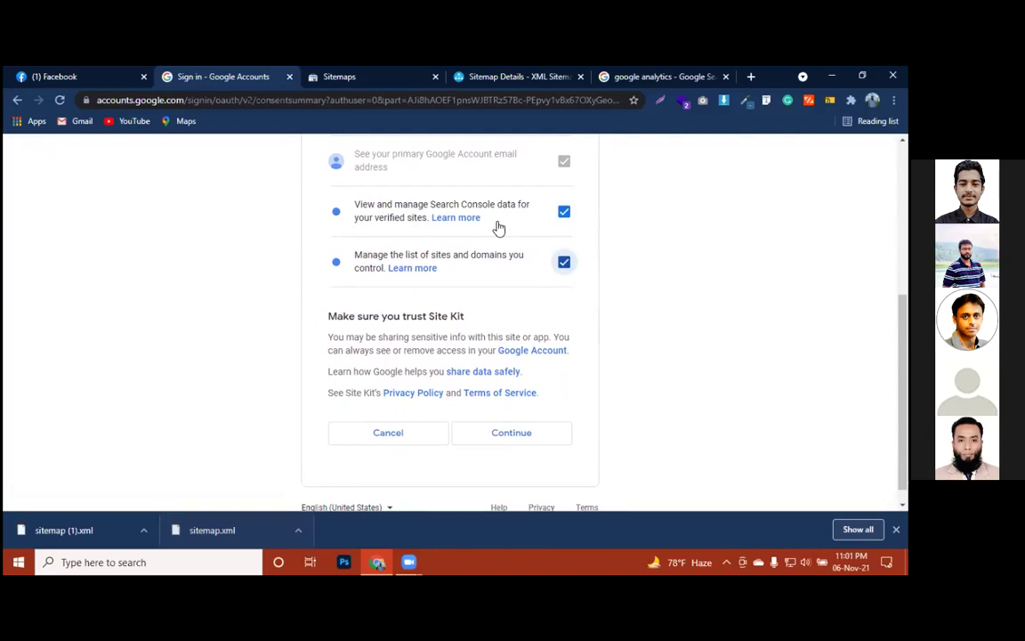
{"action": "left_click", "coordinate": [478, 432]}
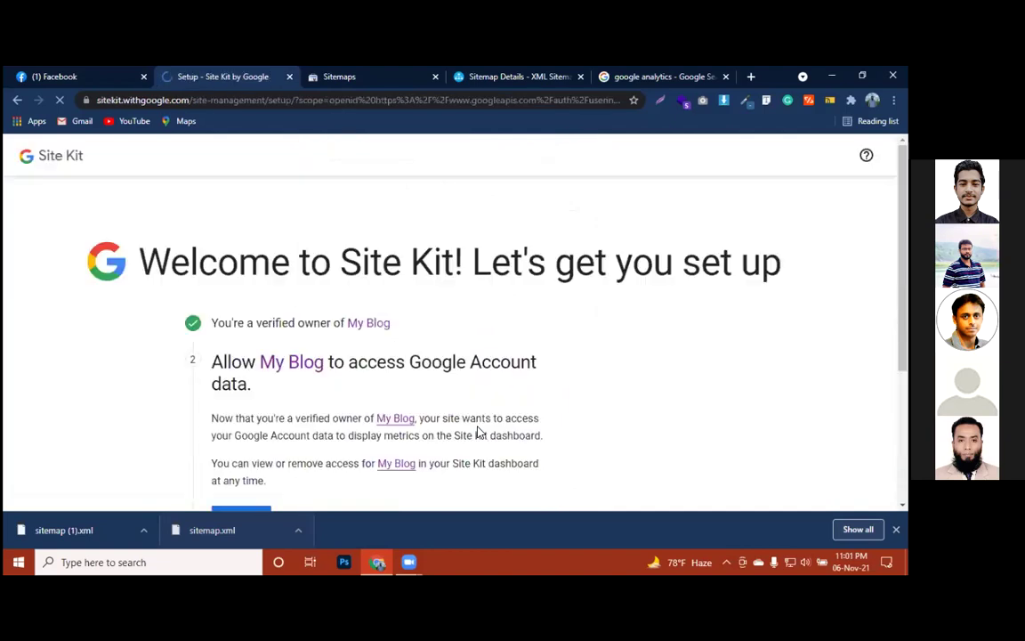
Step: Allow My Blog to access the Google Account data and complete the Site Kit setup with Search Console
{"action": "scroll", "coordinate": [478, 432], "scroll_direction": "down", "scroll_amount": 1}
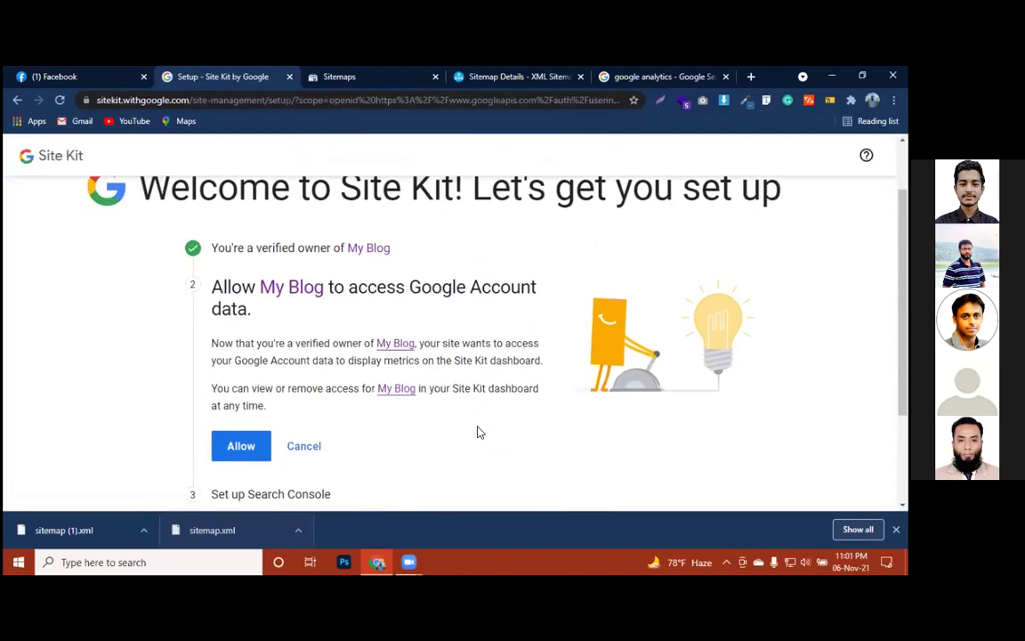
{"action": "left_click", "coordinate": [241, 446]}
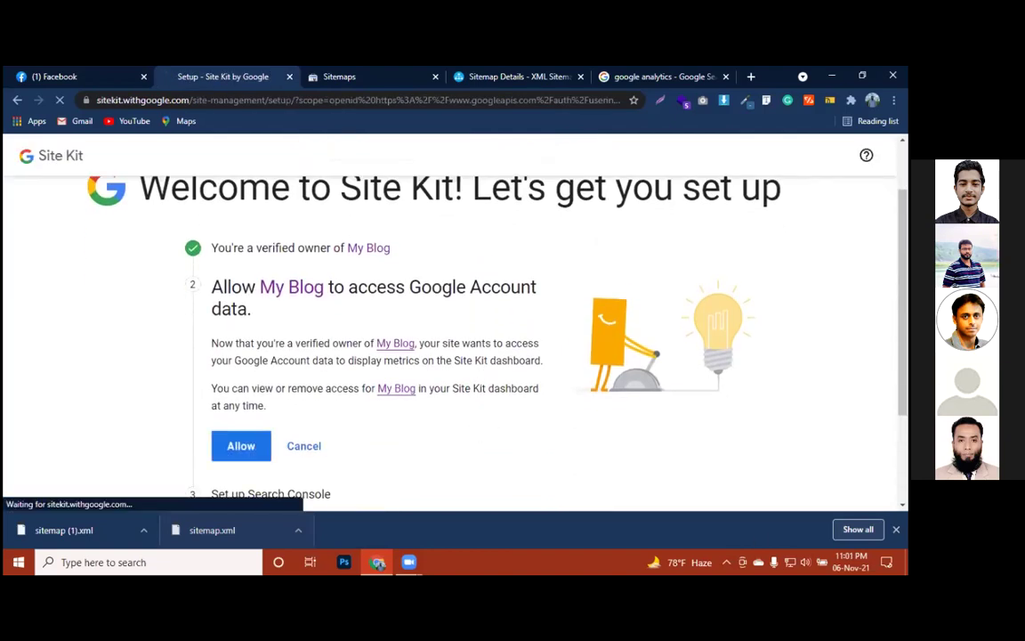
{"action": "scroll", "coordinate": [561, 451], "scroll_direction": "down", "scroll_amount": 2}
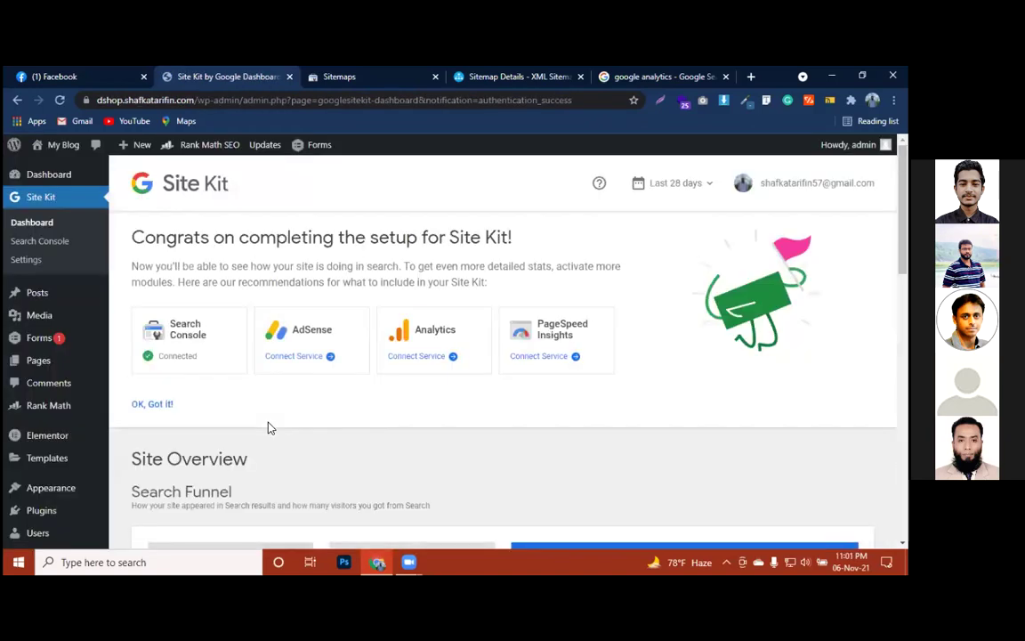
{"action": "left_click", "coordinate": [359, 78]}
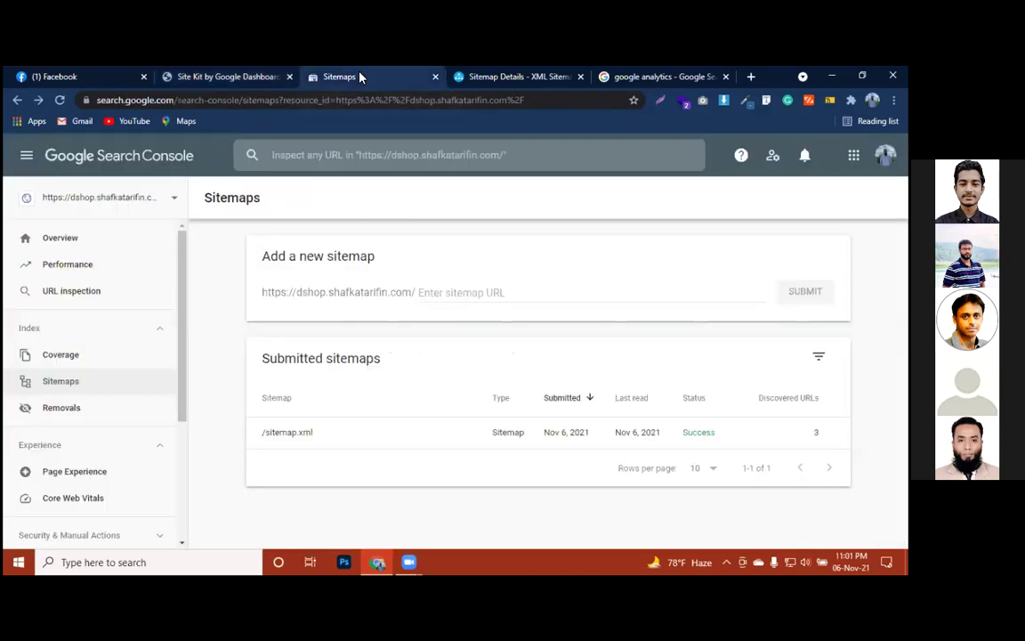
{"action": "left_click", "coordinate": [252, 79]}
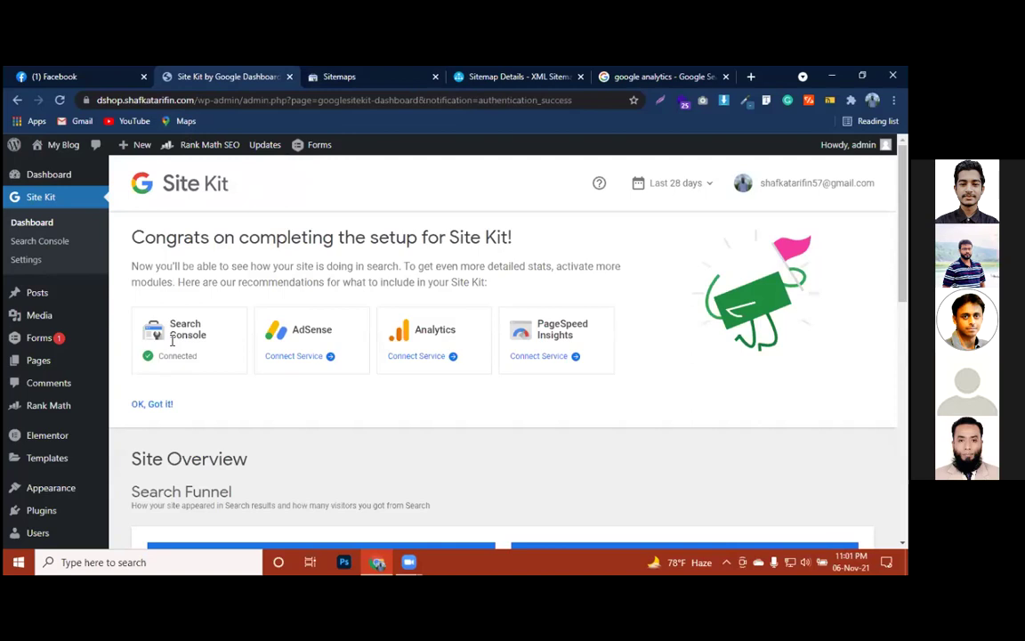
Step: Connect the Analytics service in Site Kit with the same Google account, granting access to see and download Google Analytics data
{"action": "left_click", "coordinate": [417, 358]}
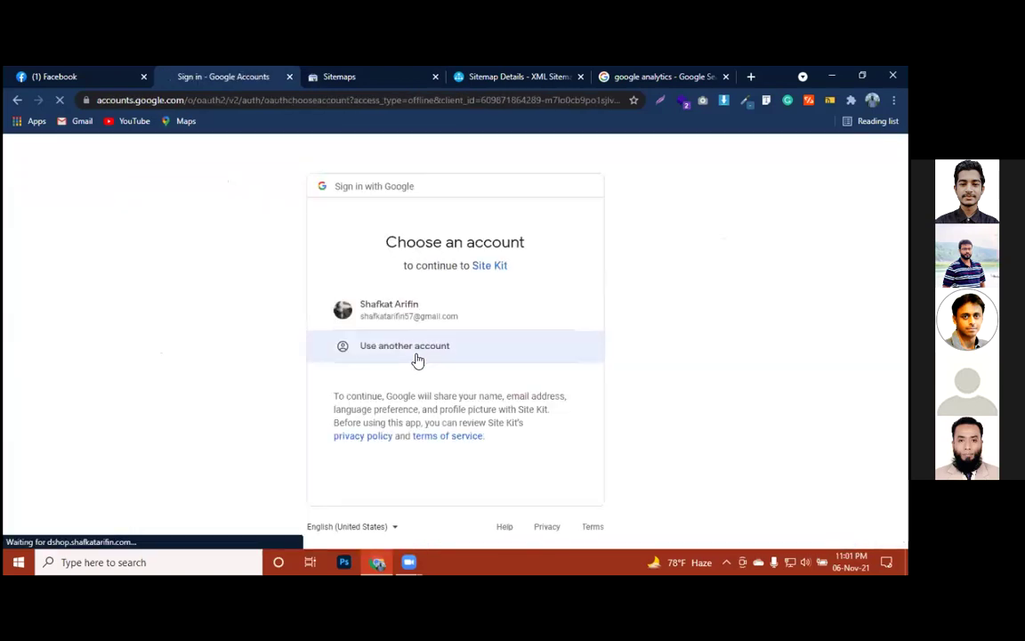
{"action": "left_click", "coordinate": [386, 309]}
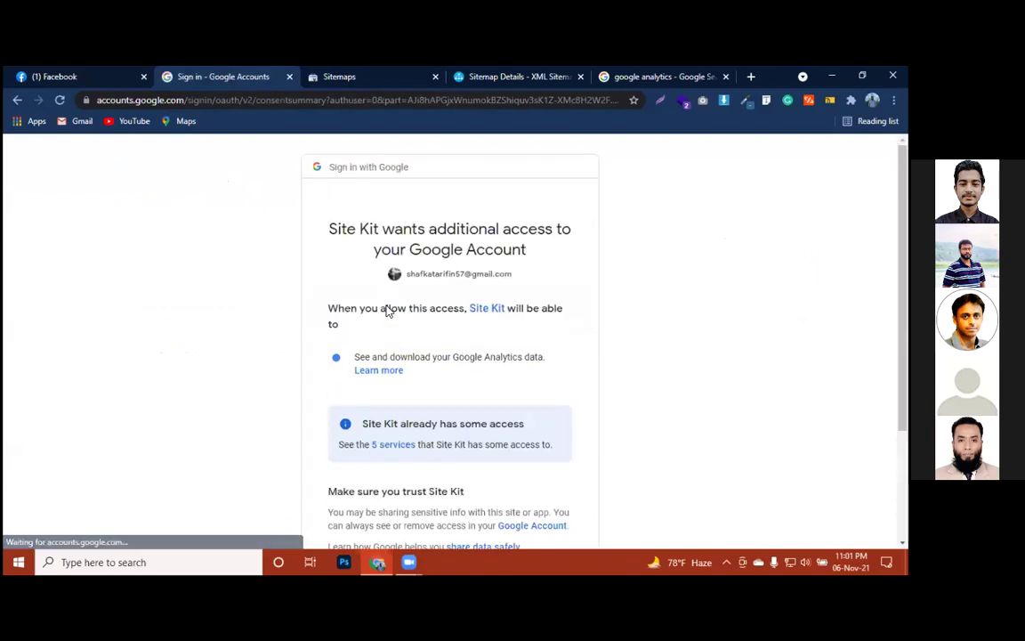
{"action": "scroll", "coordinate": [386, 309], "scroll_direction": "down", "scroll_amount": 2}
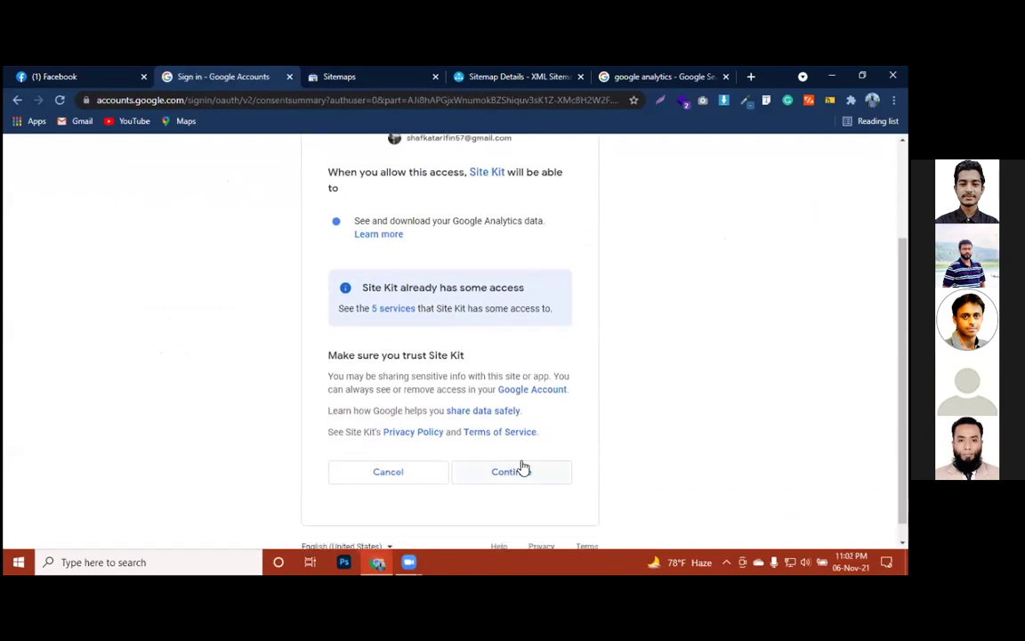
{"action": "left_click", "coordinate": [521, 470]}
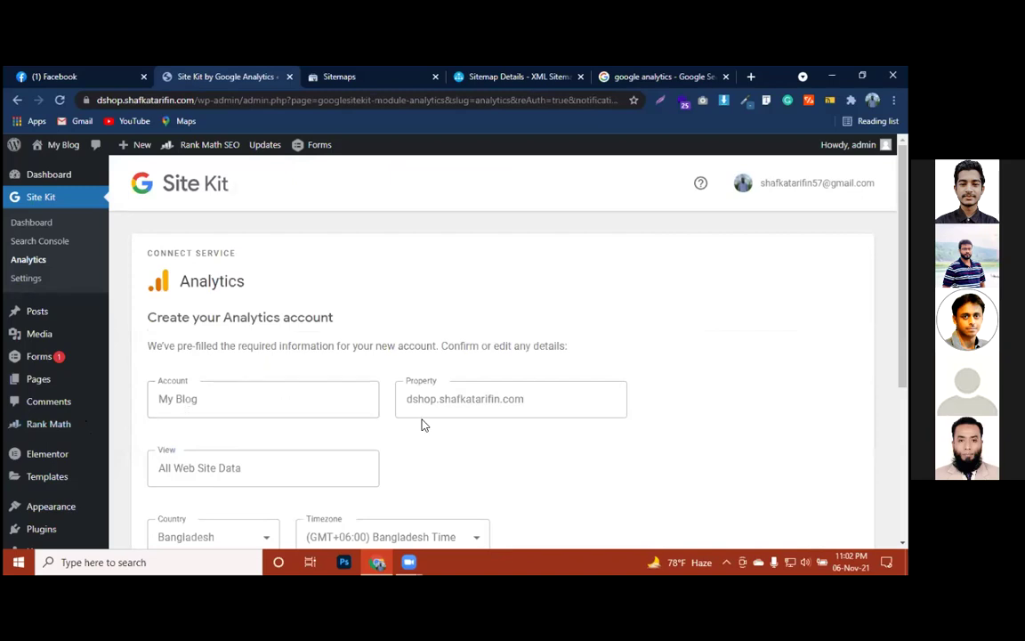
Step: Create the Analytics account with the pre-filled account, property, view, country and timezone details
{"action": "scroll", "coordinate": [423, 425], "scroll_direction": "down", "scroll_amount": 2}
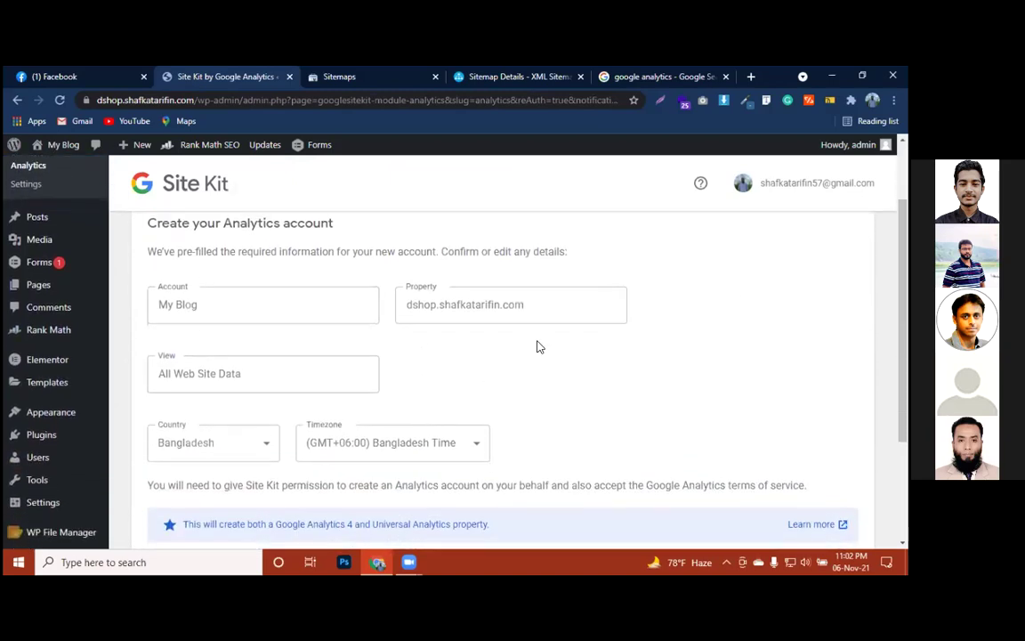
{"action": "double_click", "coordinate": [449, 307]}
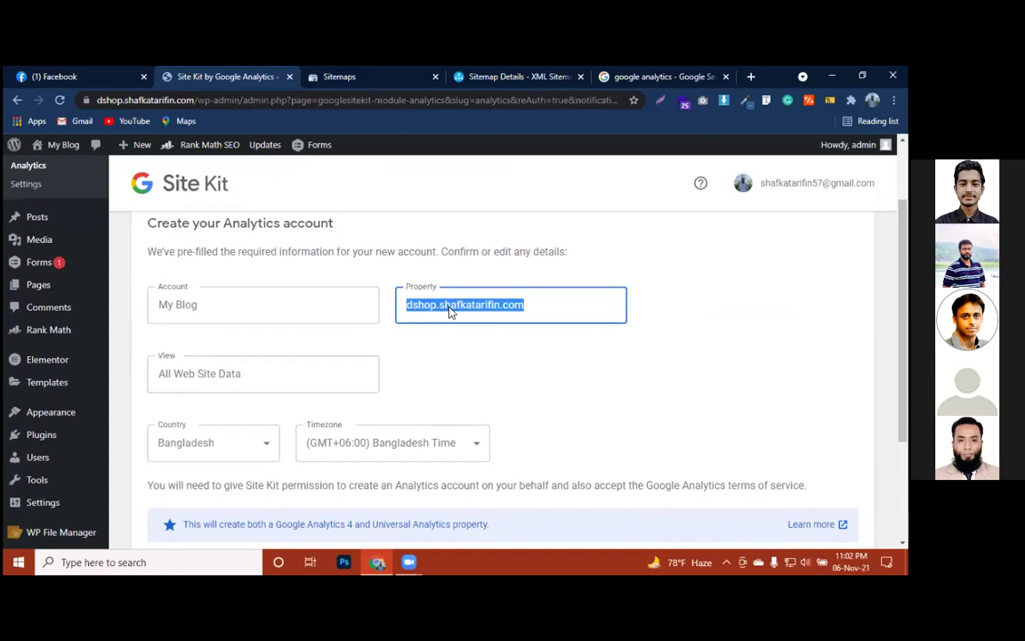
{"action": "left_click", "coordinate": [478, 348]}
{"action": "left_click", "coordinate": [236, 304]}
{"action": "double_click", "coordinate": [234, 304]}
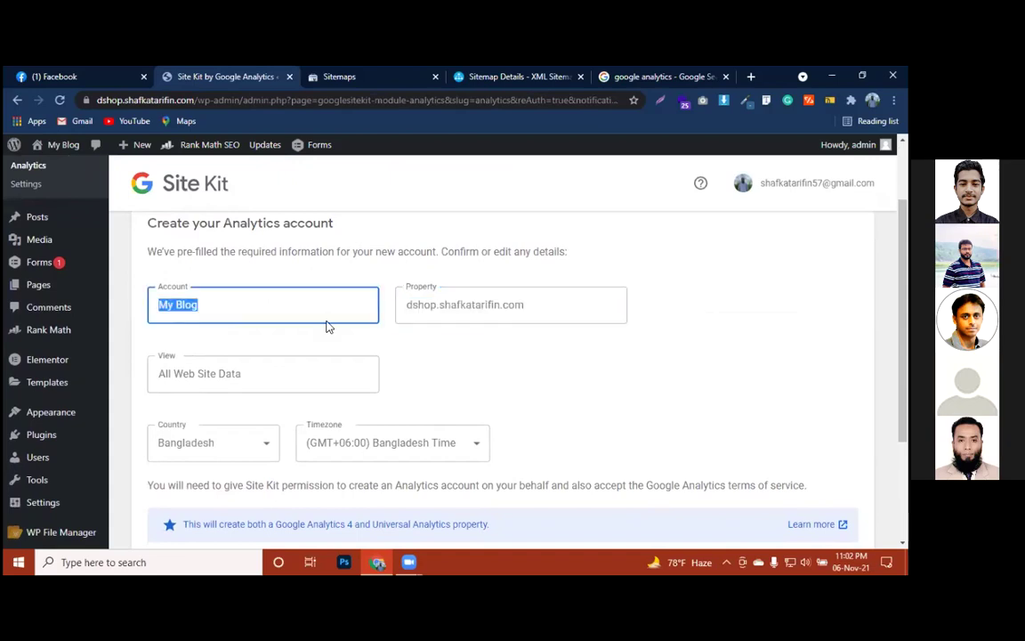
{"action": "left_click", "coordinate": [457, 385]}
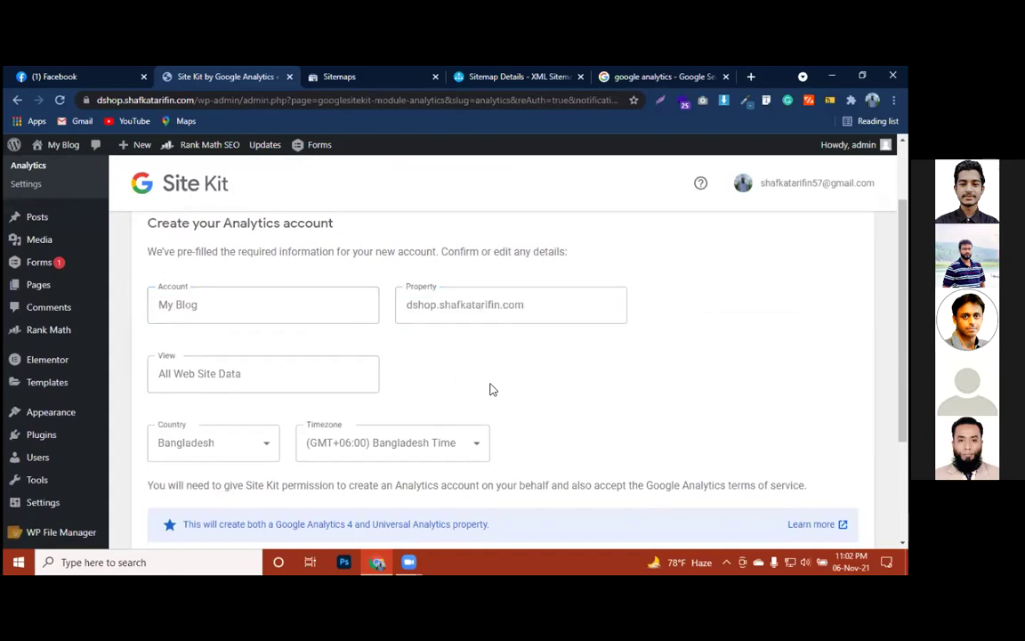
{"action": "scroll", "coordinate": [492, 389], "scroll_direction": "down", "scroll_amount": 2}
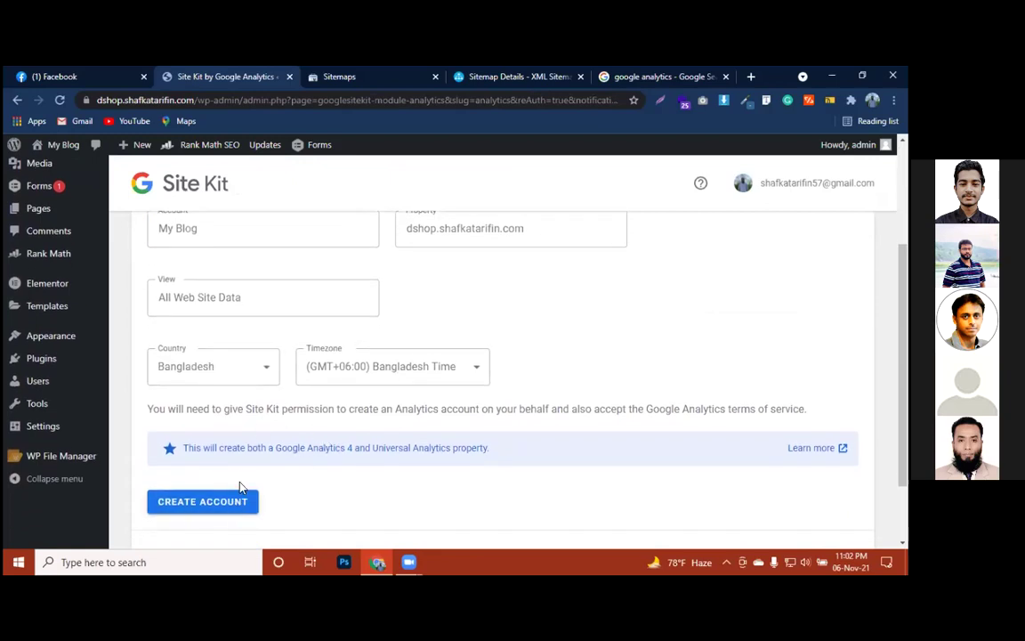
{"action": "left_click", "coordinate": [189, 503]}
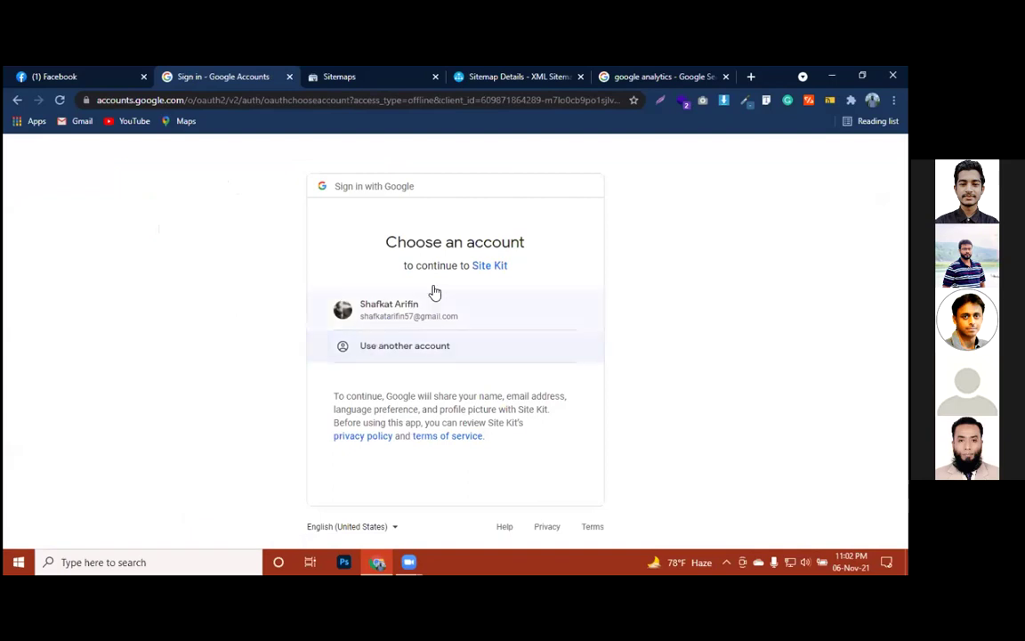
Step: Continue with the same Google account and grant Site Kit access to create a new Analytics account and edit Analytics management entities
{"action": "left_click", "coordinate": [392, 323]}
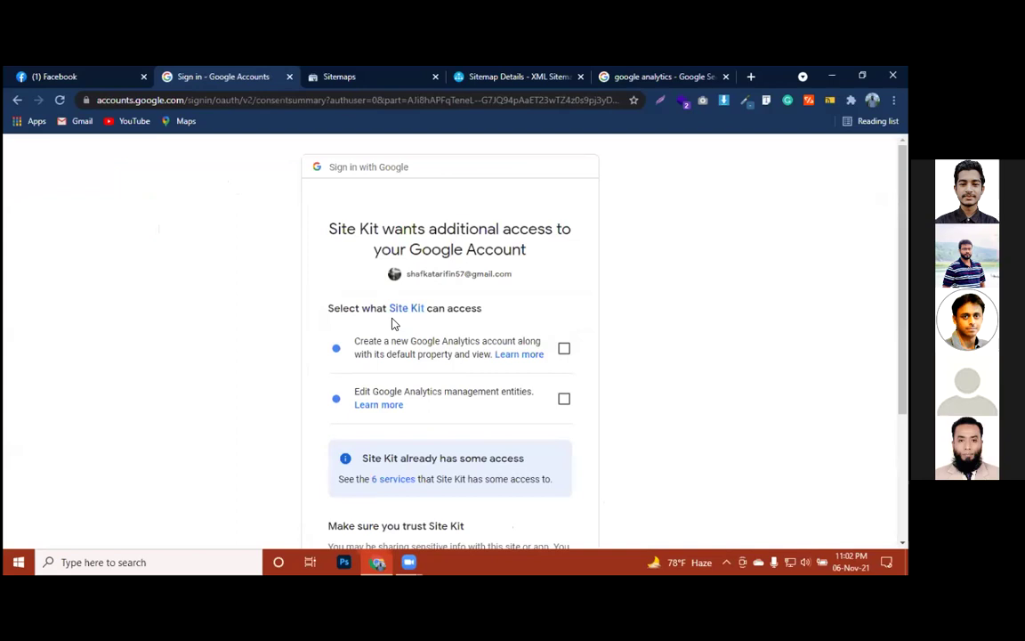
{"action": "left_click", "coordinate": [564, 348]}
{"action": "left_click", "coordinate": [565, 400]}
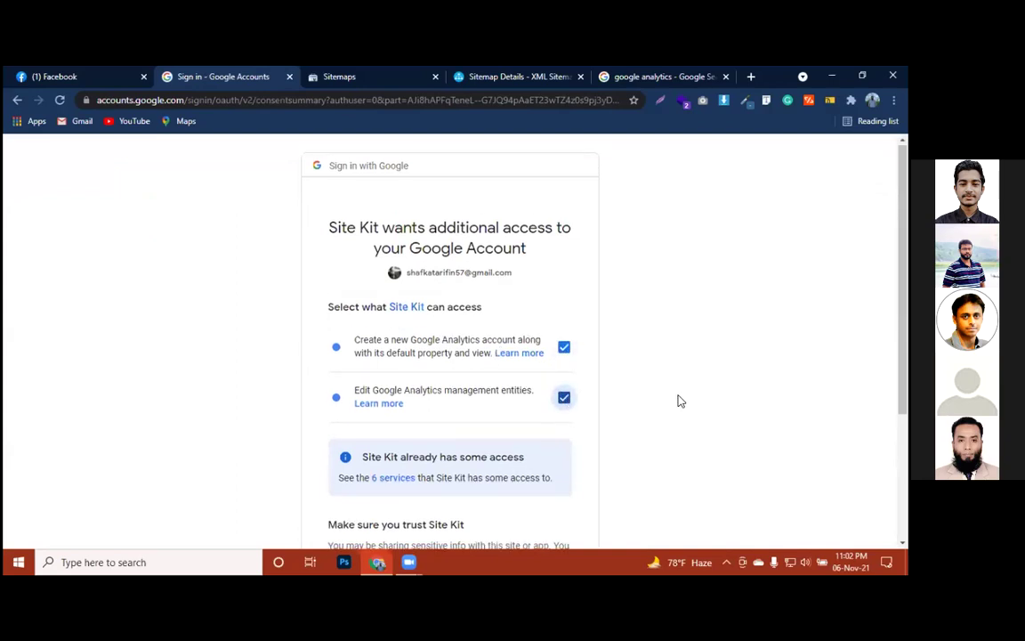
{"action": "scroll", "coordinate": [675, 401], "scroll_direction": "down", "scroll_amount": 1}
{"action": "scroll", "coordinate": [677, 400], "scroll_direction": "down", "scroll_amount": 2}
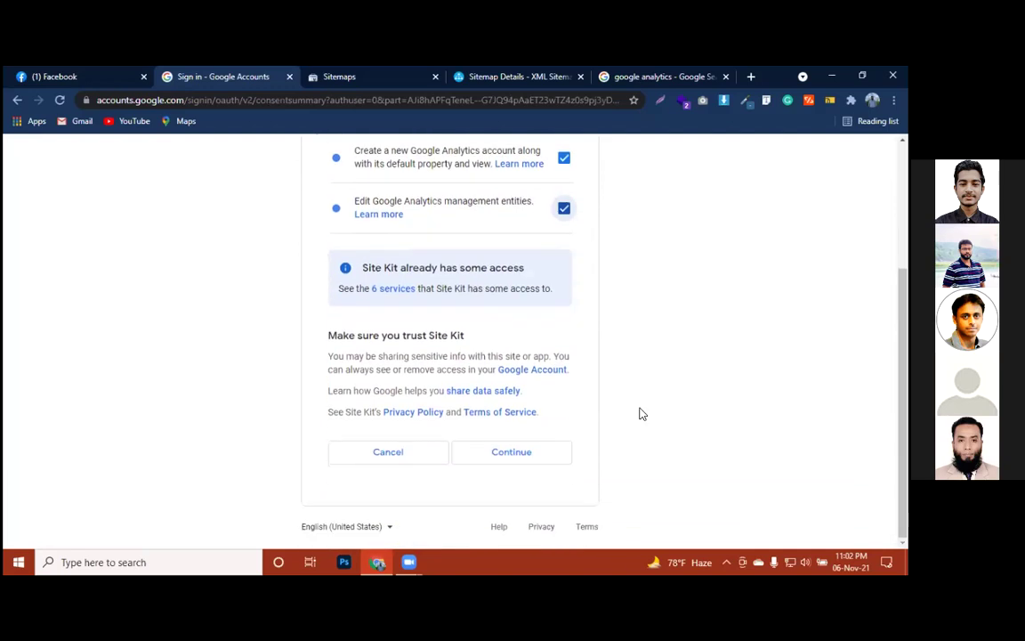
{"action": "left_click", "coordinate": [528, 452]}
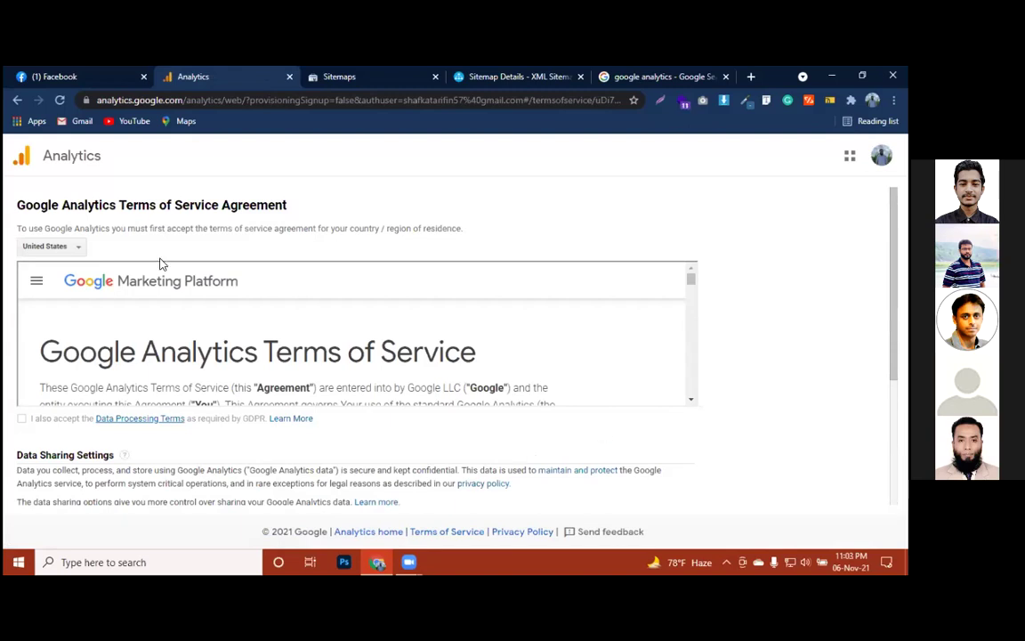
Step: Accept the Data Processing Terms and the Google Analytics Terms of Service, and return to the Site Kit dashboard
{"action": "left_click", "coordinate": [22, 419]}
{"action": "scroll", "coordinate": [627, 396], "scroll_direction": "down", "scroll_amount": 5}
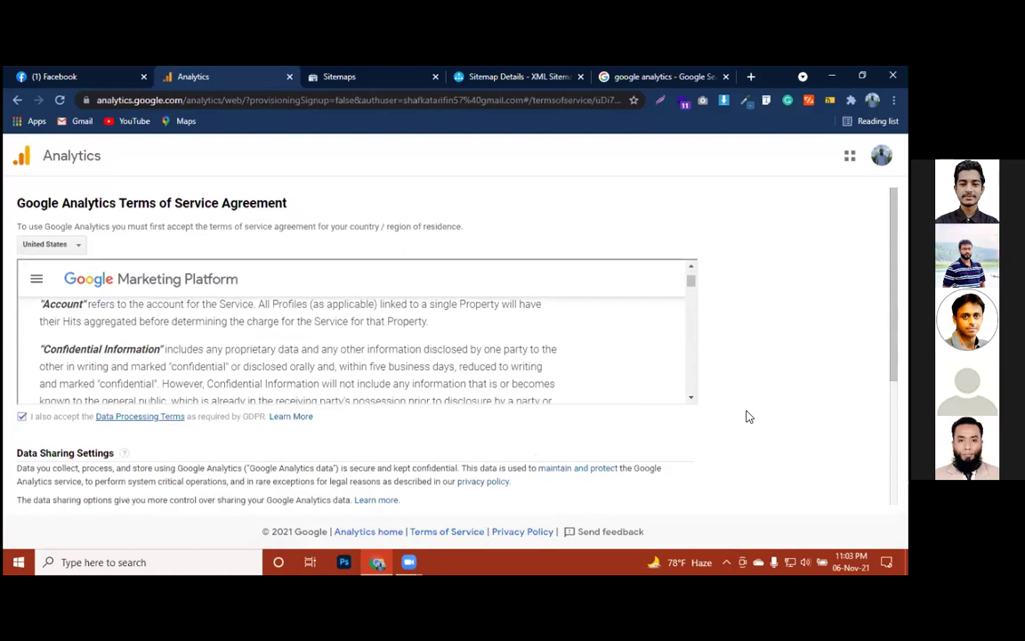
{"action": "scroll", "coordinate": [748, 417], "scroll_direction": "down", "scroll_amount": 4}
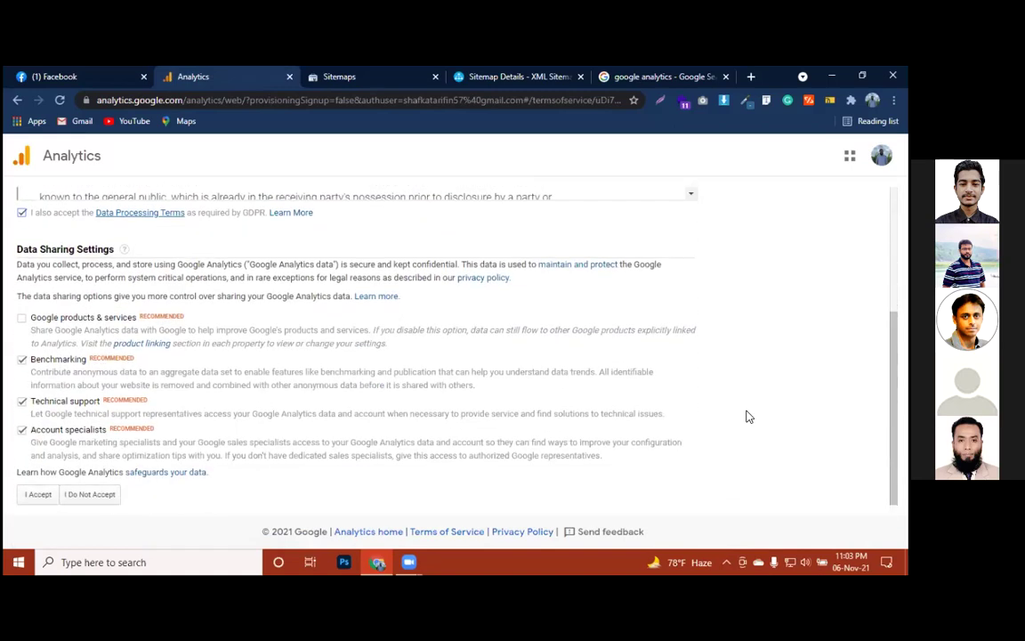
{"action": "left_click", "coordinate": [32, 498]}
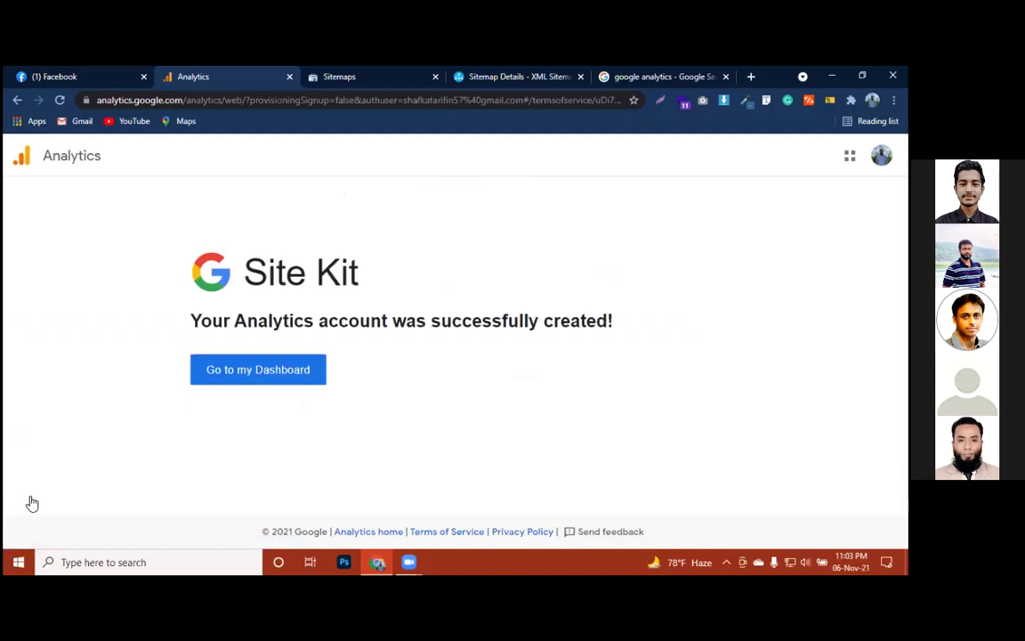
{"action": "left_click", "coordinate": [222, 372]}
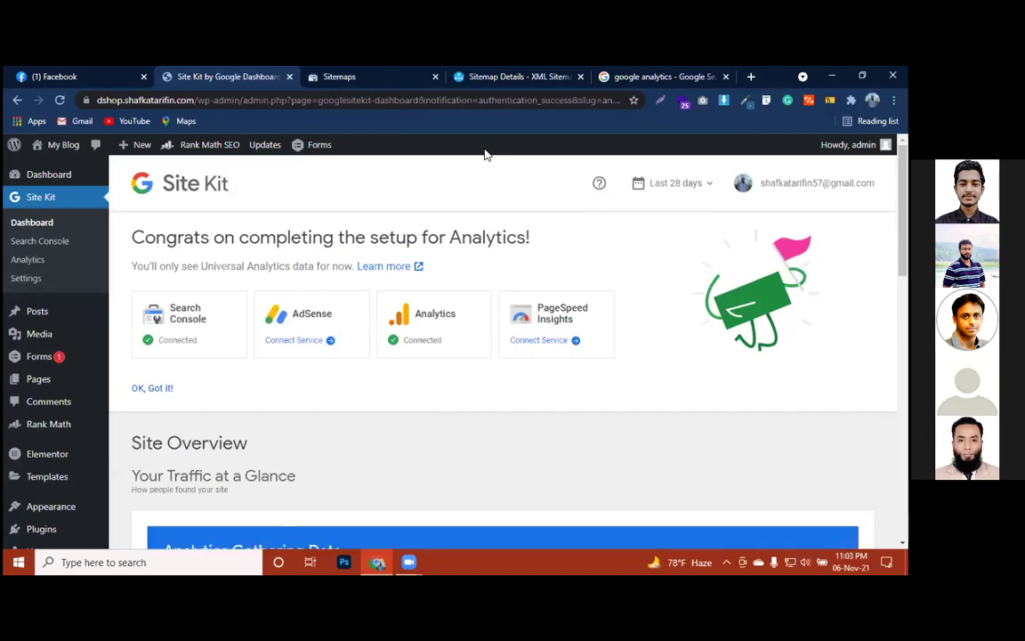
Step: Open Google Analytics from the search results, save the email communications with no options selected, and dismiss the search tip
{"action": "left_click", "coordinate": [662, 77]}
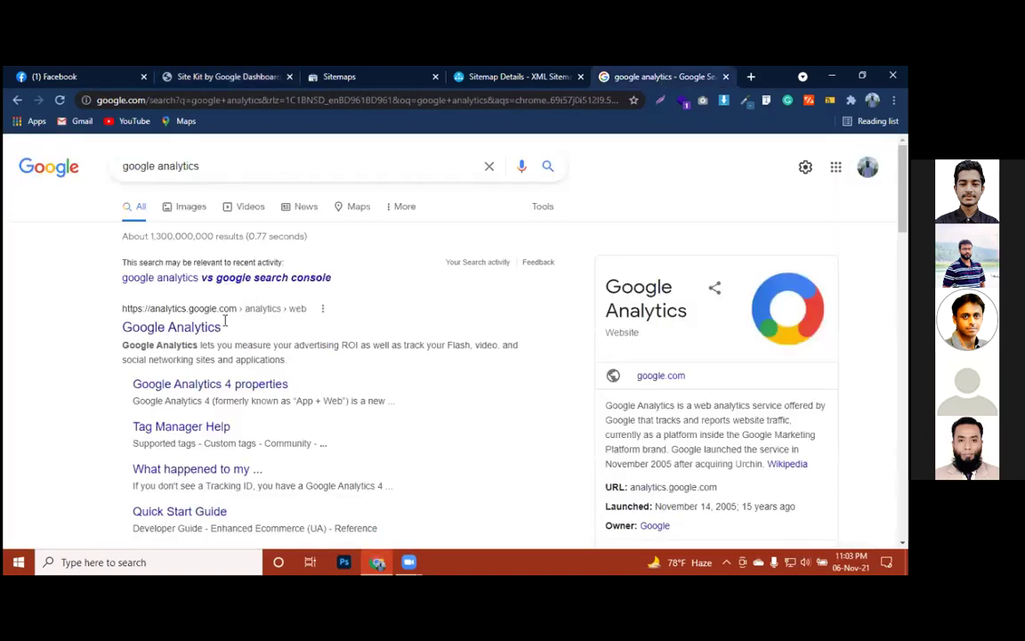
{"action": "left_click", "coordinate": [196, 326]}
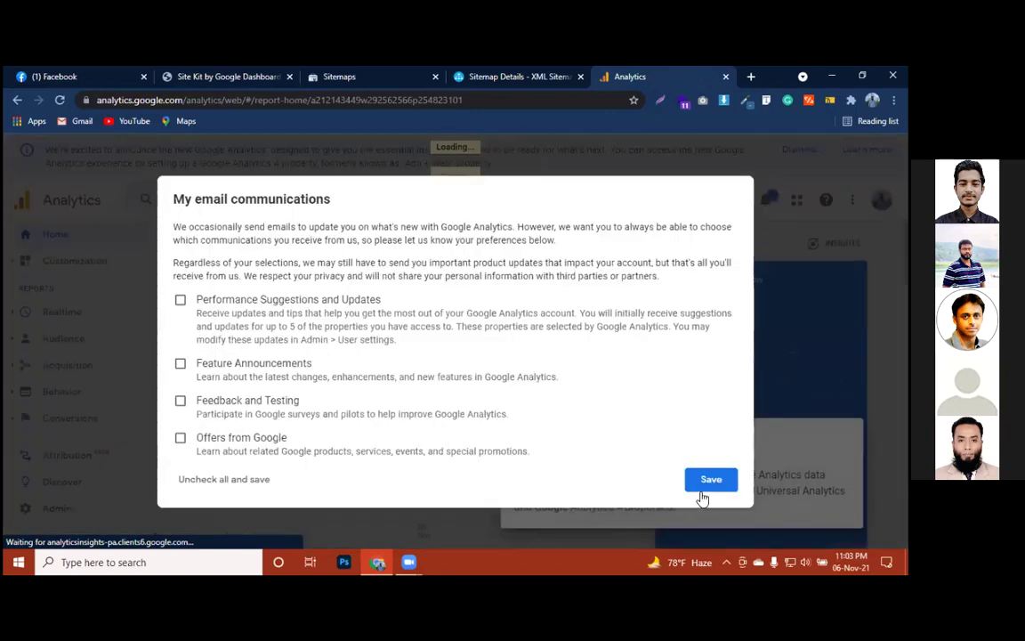
{"action": "left_click", "coordinate": [712, 480]}
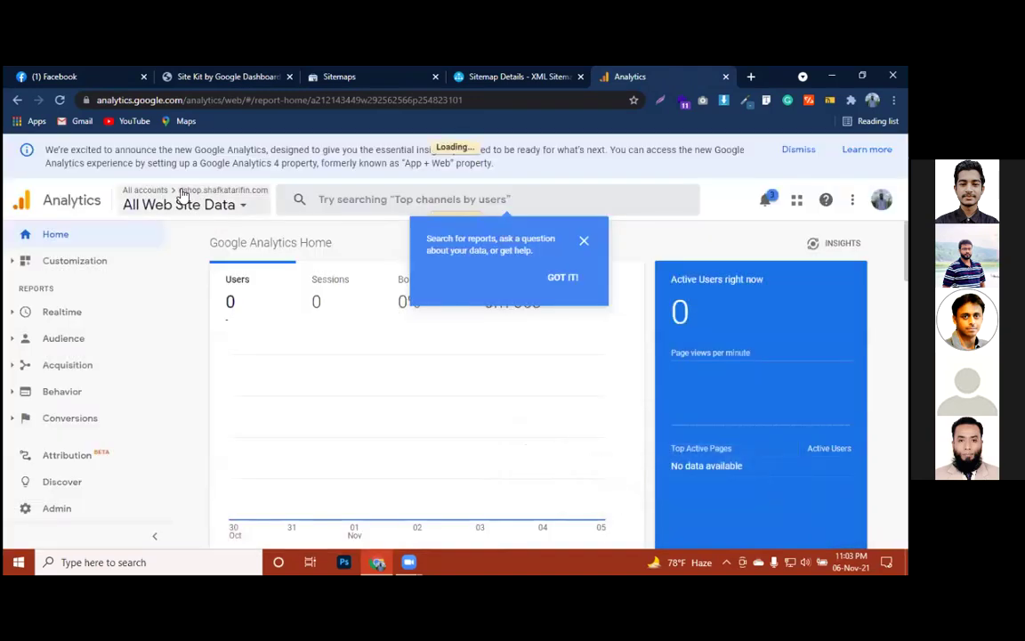
{"action": "left_click", "coordinate": [584, 241]}
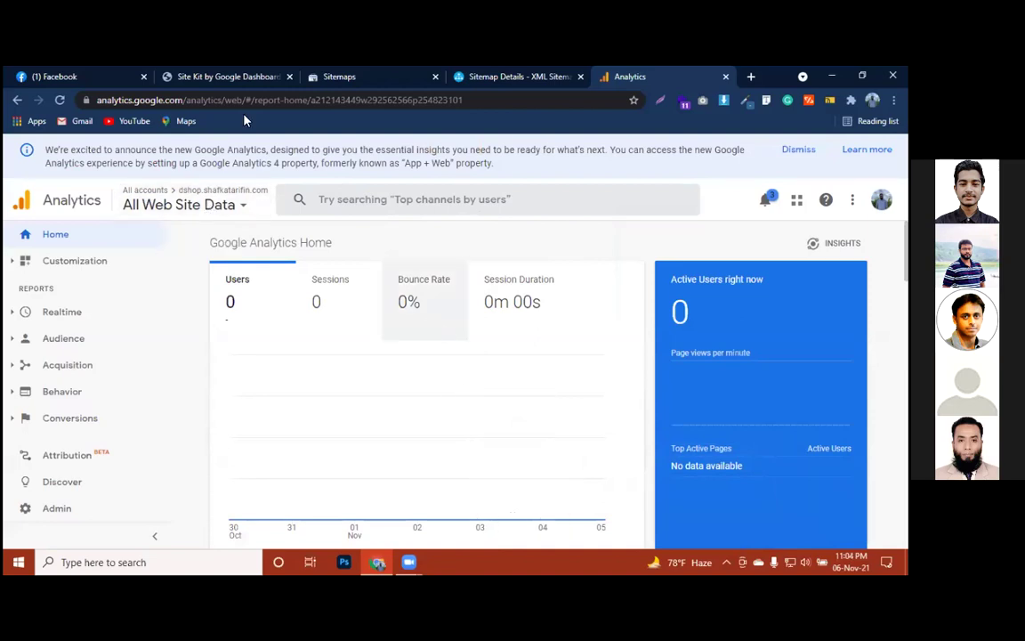
Step: Return to the WordPress site and review the Site Kit dashboard's traffic, Search Funnel and Acquisition sections
{"action": "left_click", "coordinate": [206, 78]}
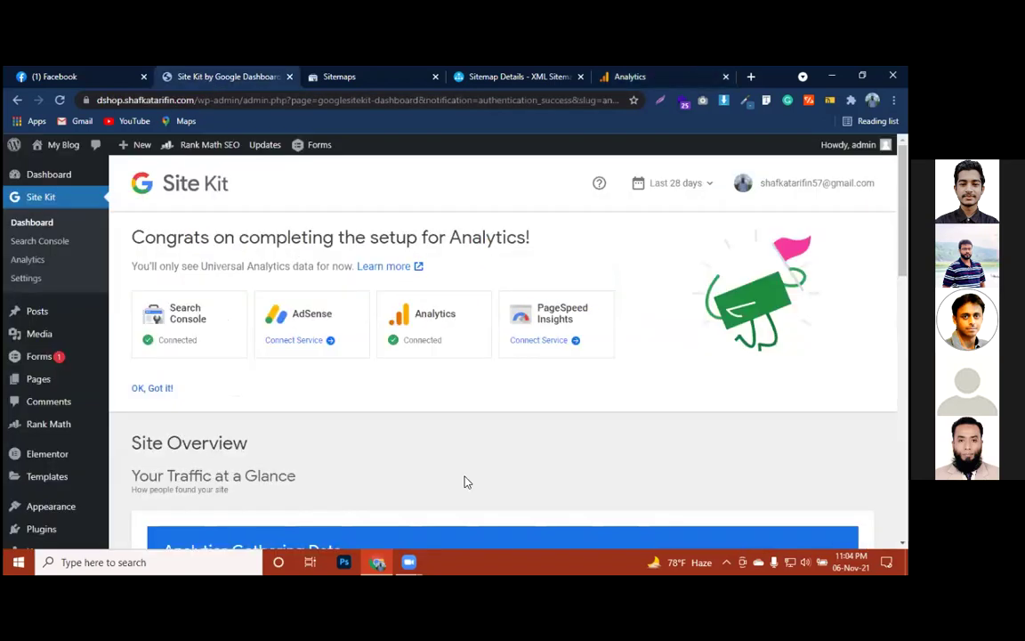
{"action": "left_click", "coordinate": [31, 224]}
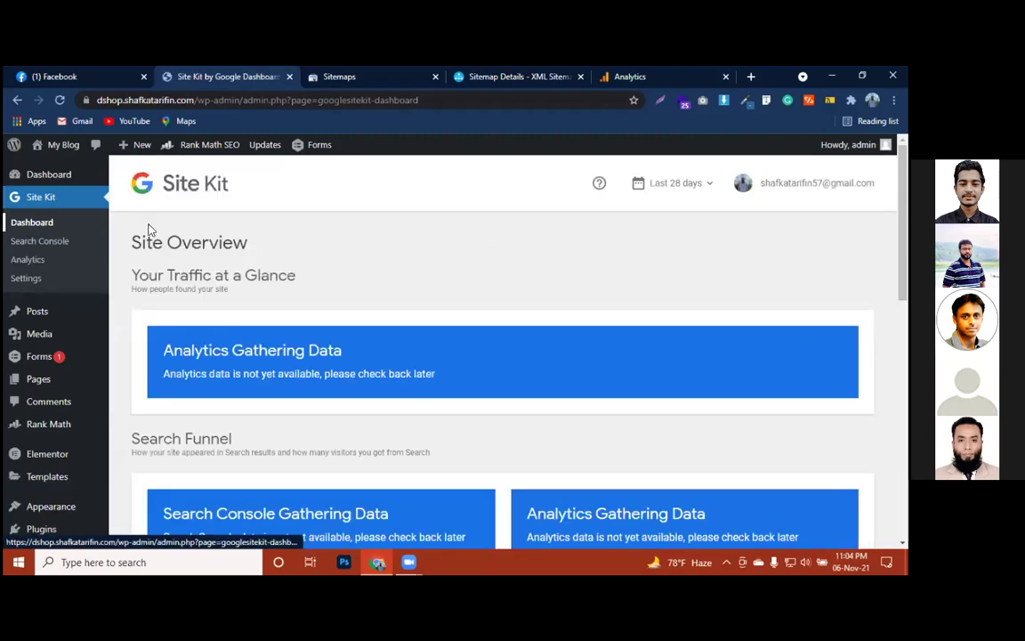
{"action": "scroll", "coordinate": [310, 271], "scroll_direction": "down", "scroll_amount": 2}
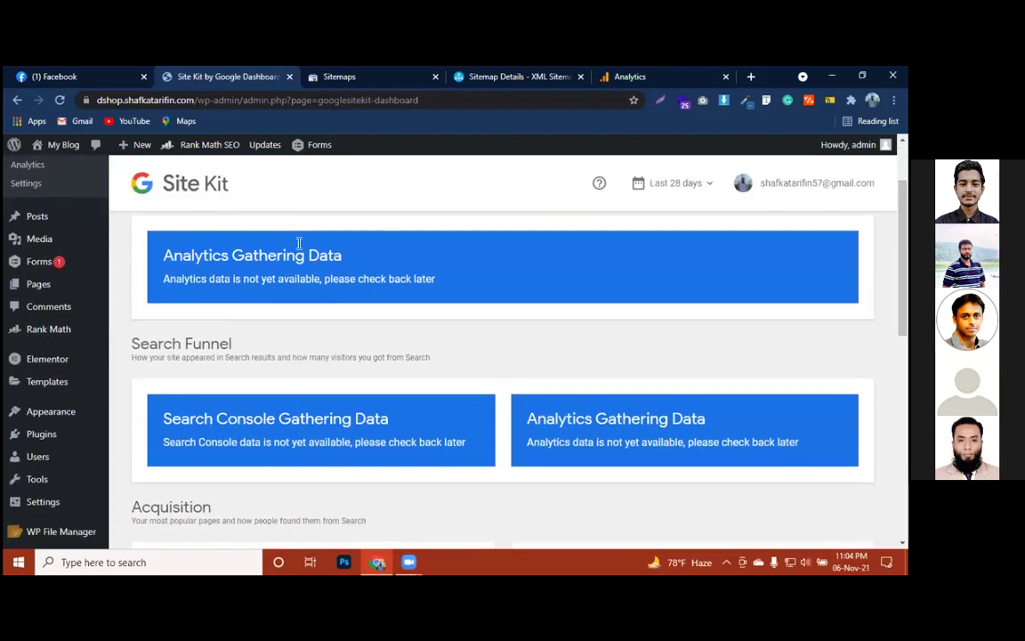
{"action": "scroll", "coordinate": [455, 443], "scroll_direction": "down", "scroll_amount": 8}
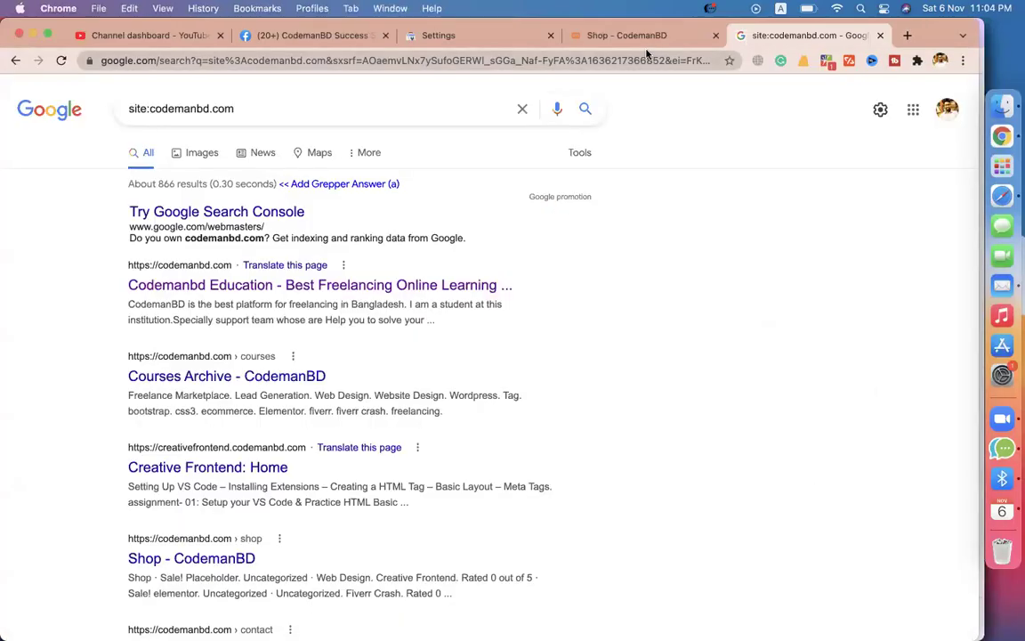
Step: Go to codemanbd.com/wp-admin from the CodemanBD shop page and log in to WordPress
{"action": "left_click", "coordinate": [629, 37]}
{"action": "left_click", "coordinate": [240, 61]}
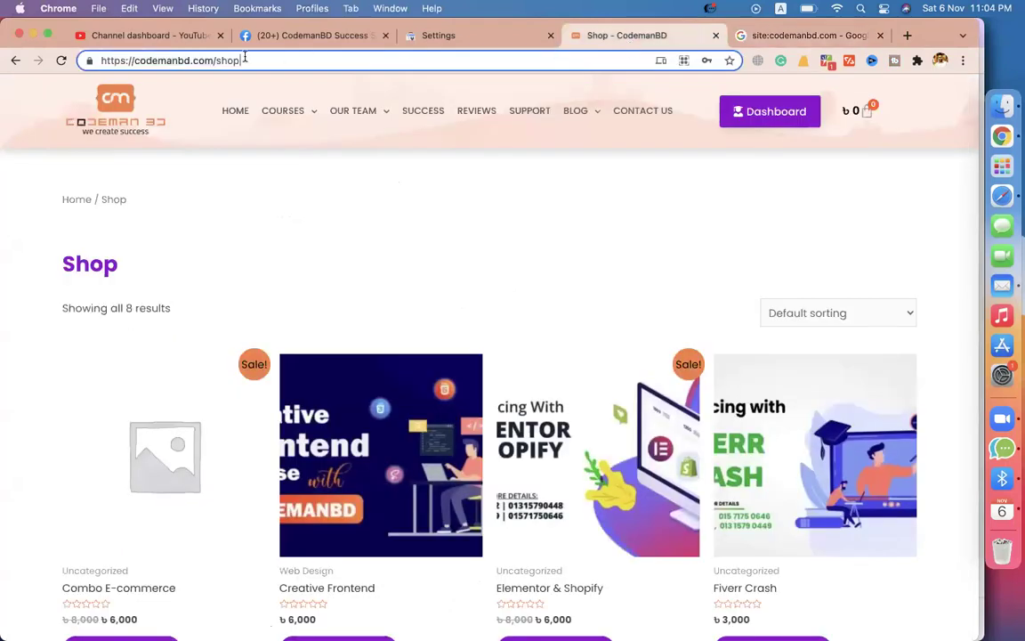
{"action": "left_click_drag", "start_coordinate": [215, 60], "coordinate": [290, 60]}
{"action": "type", "text": "wp-a"}
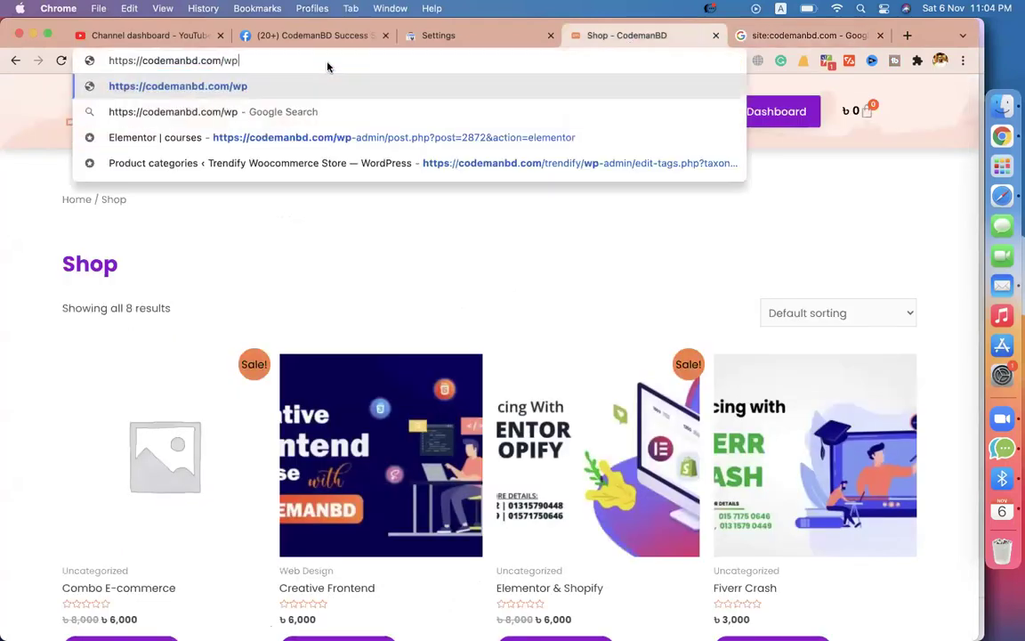
{"action": "type", "text": "dmin"}
{"action": "key", "text": "Return"}
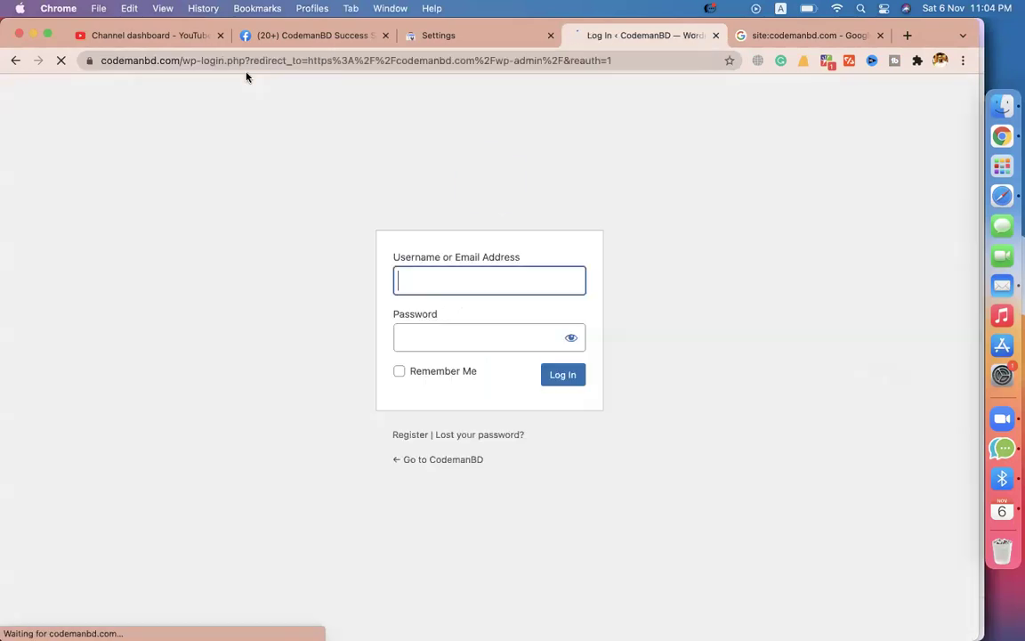
{"action": "left_click", "coordinate": [561, 375]}
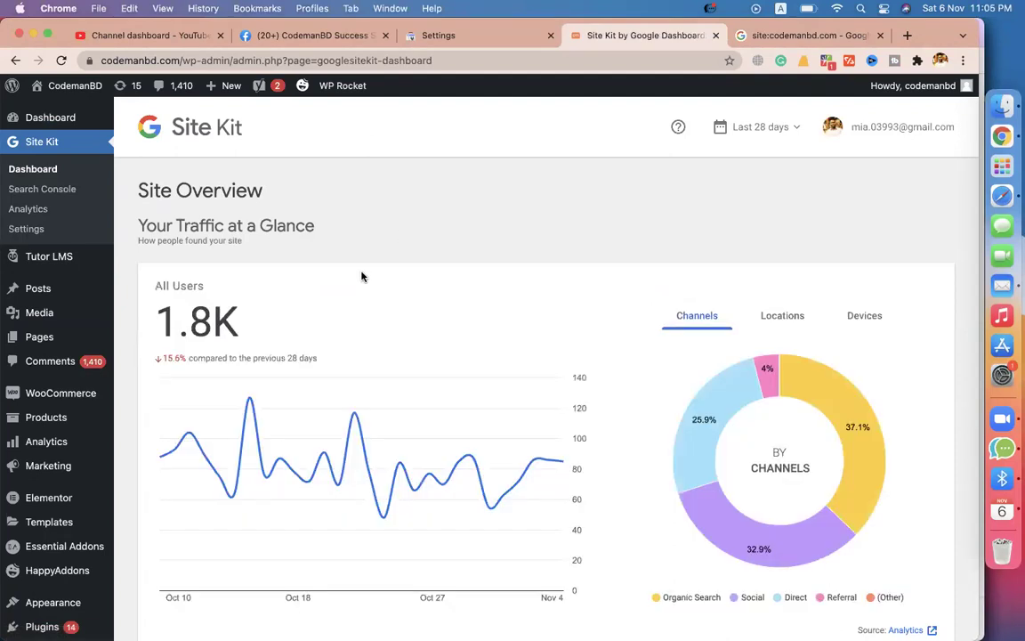
Step: Examine CodemanBD's Site Kit traffic overview, checking the user figures for each channel in the Channels chart
{"action": "scroll", "coordinate": [361, 276], "scroll_direction": "down", "scroll_amount": 2}
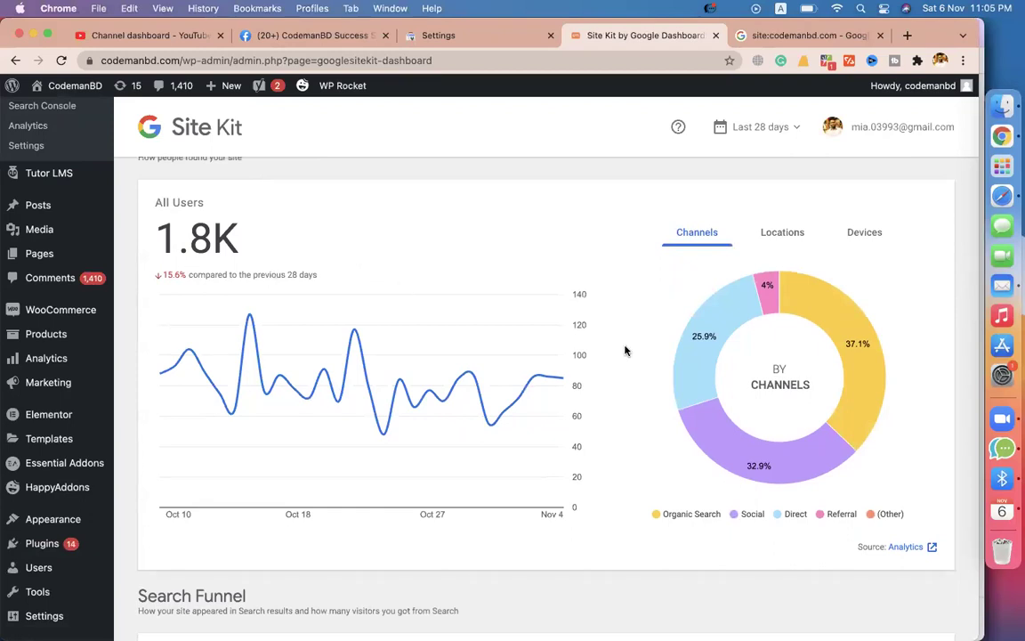
{"action": "mouse_move", "coordinate": [842, 329]}
{"action": "mouse_move", "coordinate": [872, 335]}
{"action": "mouse_move", "coordinate": [806, 468]}
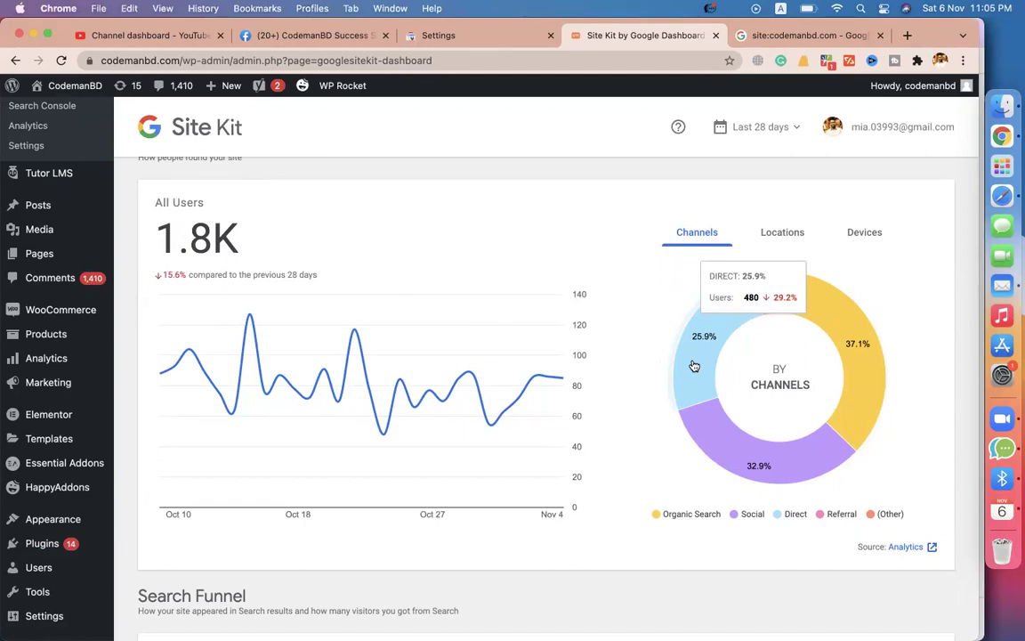
{"action": "mouse_move", "coordinate": [765, 284]}
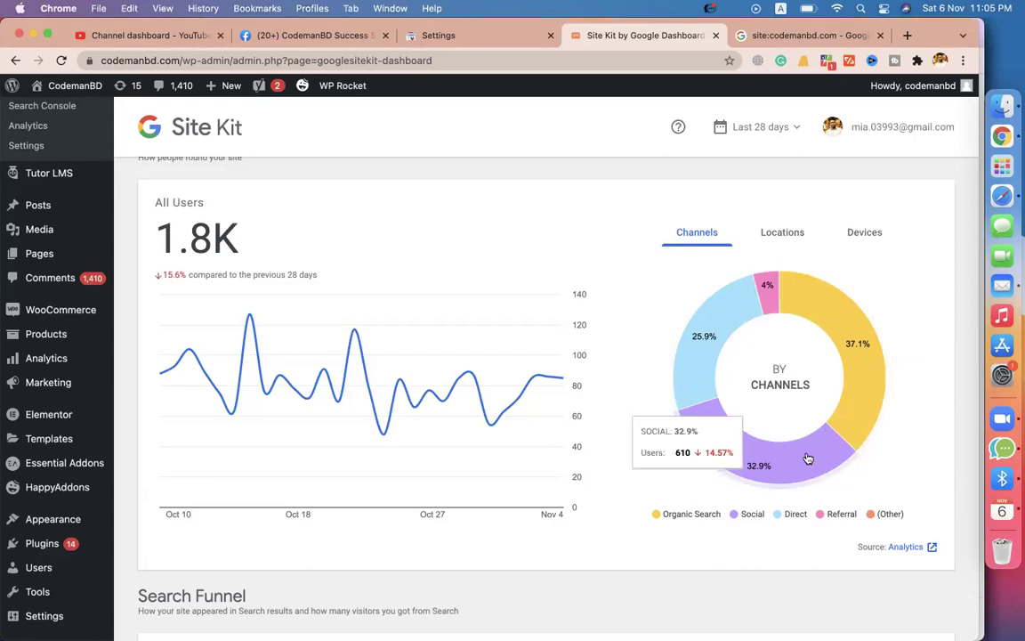
{"action": "scroll", "coordinate": [639, 422], "scroll_direction": "down", "scroll_amount": 1}
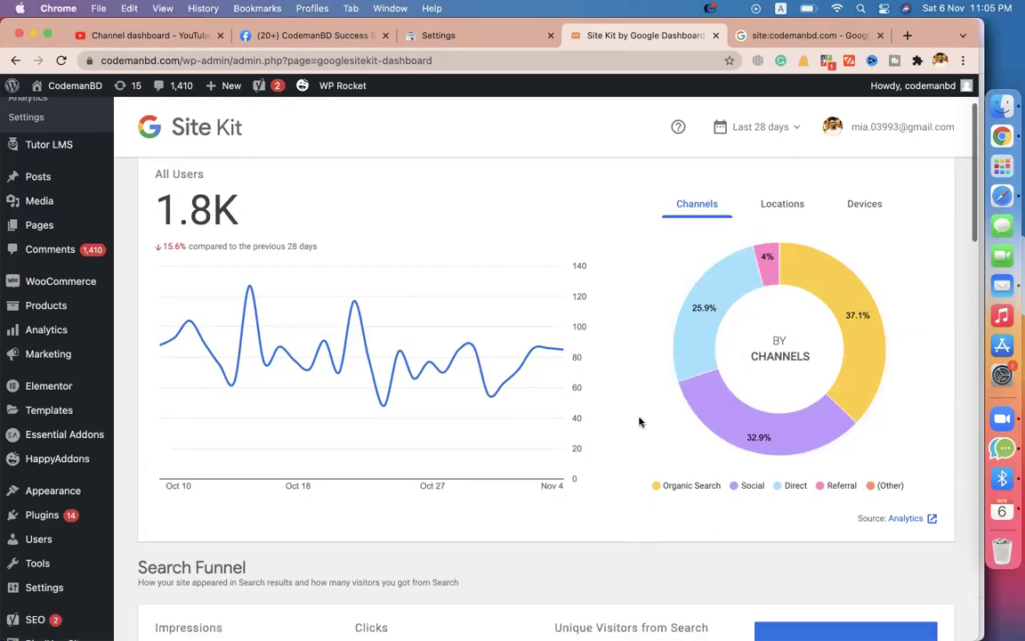
Step: Examine the Search Funnel's impressions, clicks and unique visitors, and the Acquisition lists of top search queries and most popular content
{"action": "scroll", "coordinate": [638, 422], "scroll_direction": "down", "scroll_amount": 5}
{"action": "scroll", "coordinate": [394, 339], "scroll_direction": "up", "scroll_amount": 4}
{"action": "scroll", "coordinate": [348, 334], "scroll_direction": "down", "scroll_amount": 6}
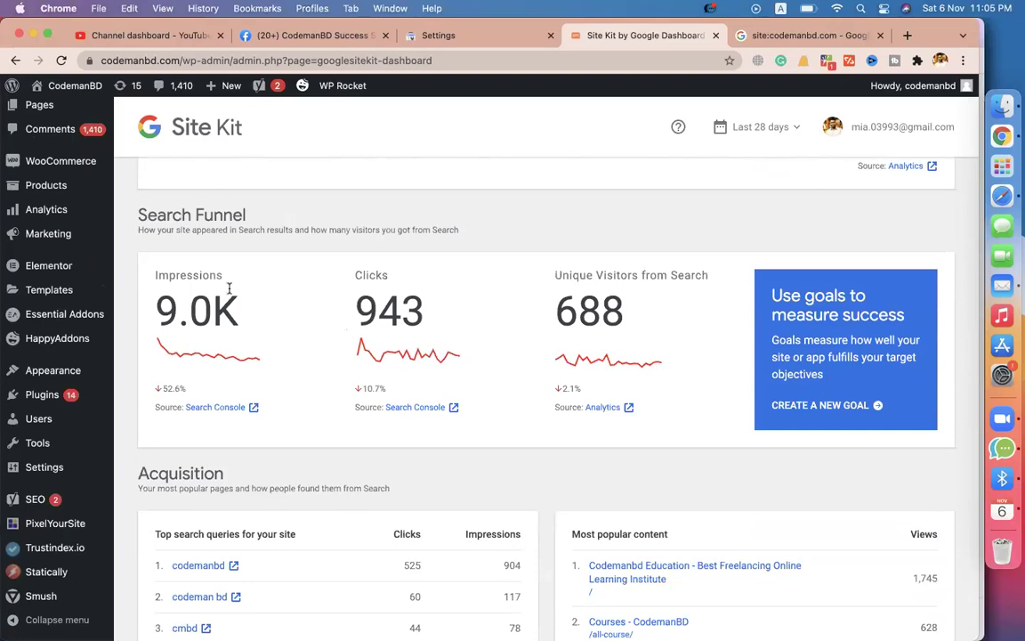
{"action": "left_click_drag", "start_coordinate": [155, 302], "coordinate": [229, 306]}
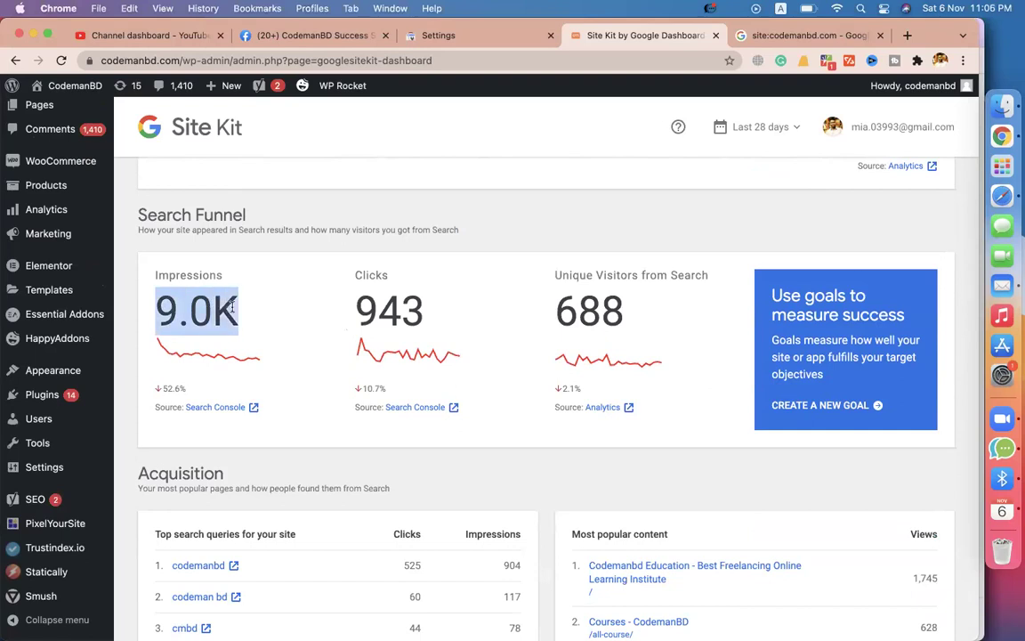
{"action": "double_click", "coordinate": [389, 310]}
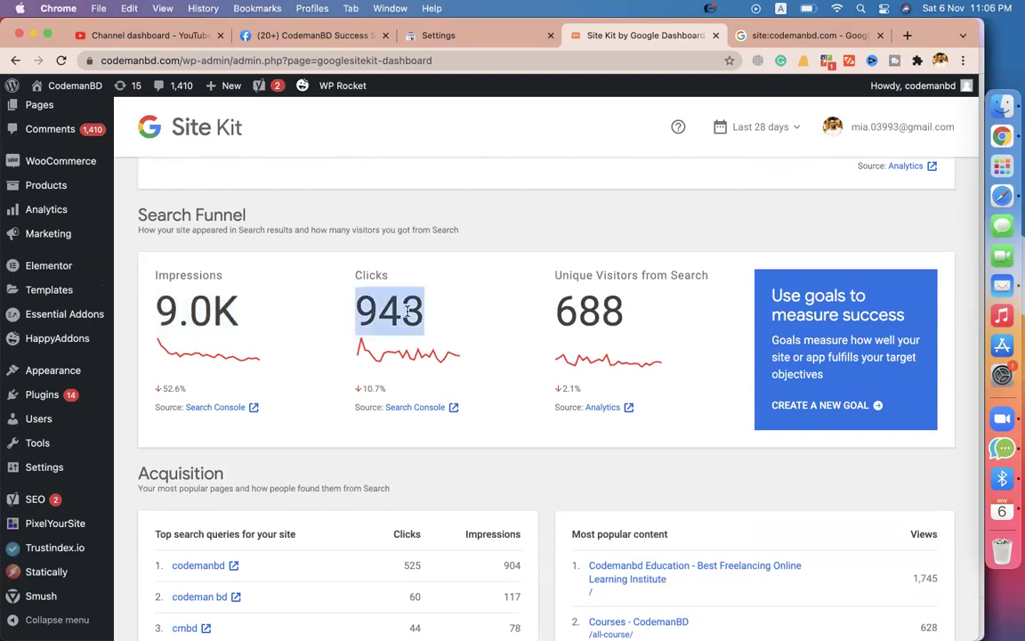
{"action": "double_click", "coordinate": [590, 311]}
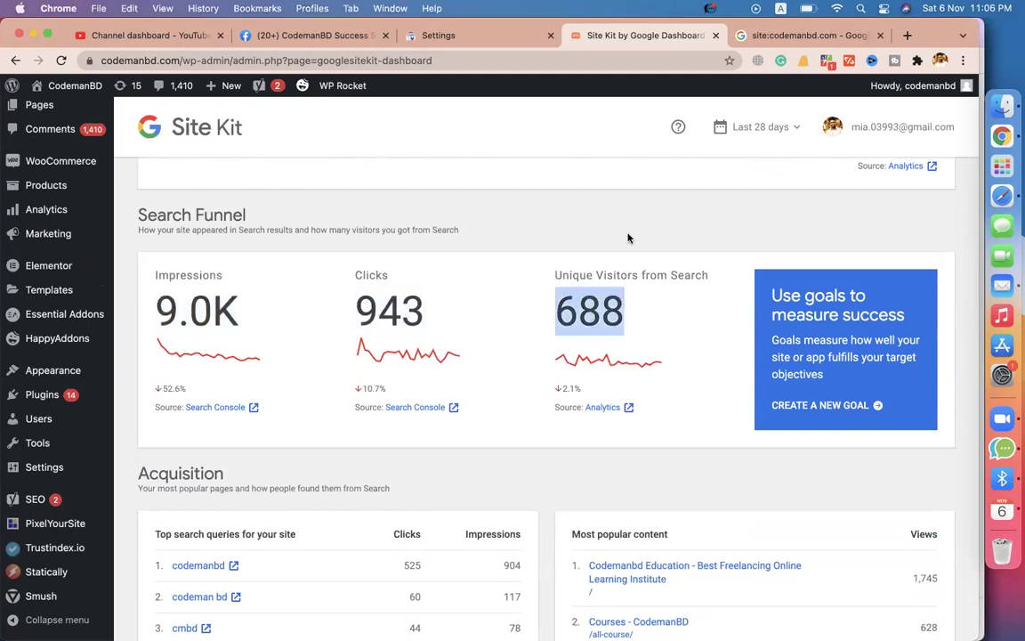
{"action": "left_click", "coordinate": [418, 395]}
{"action": "scroll", "coordinate": [418, 398], "scroll_direction": "down", "scroll_amount": 5}
{"action": "scroll", "coordinate": [418, 398], "scroll_direction": "down", "scroll_amount": 1}
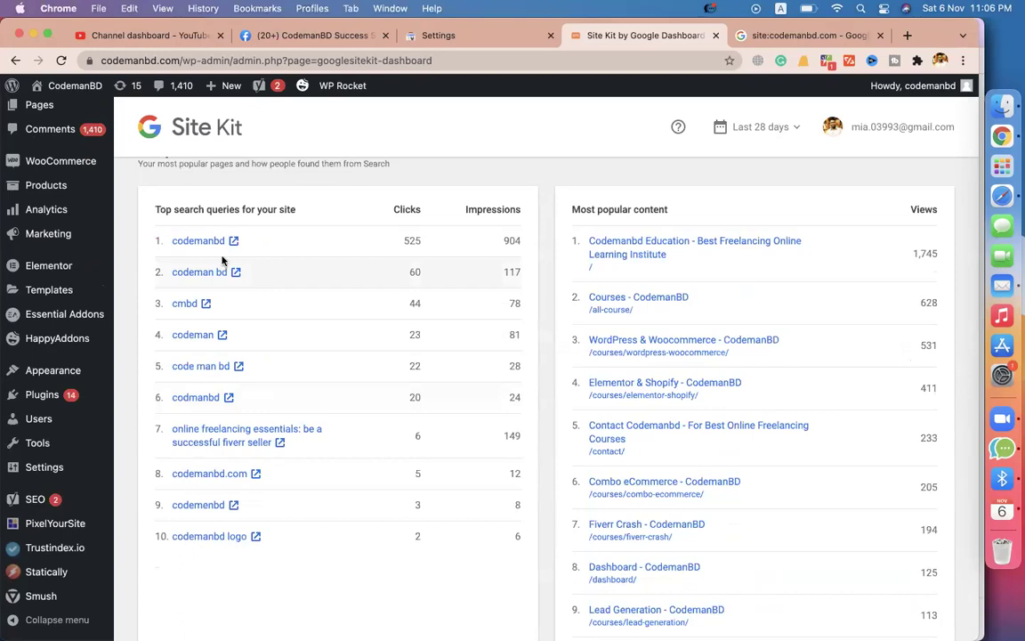
Step: Switch to Search Console, open codemanbd.com's Performance report and review the top queries with their clicks and impressions
{"action": "left_click", "coordinate": [441, 37]}
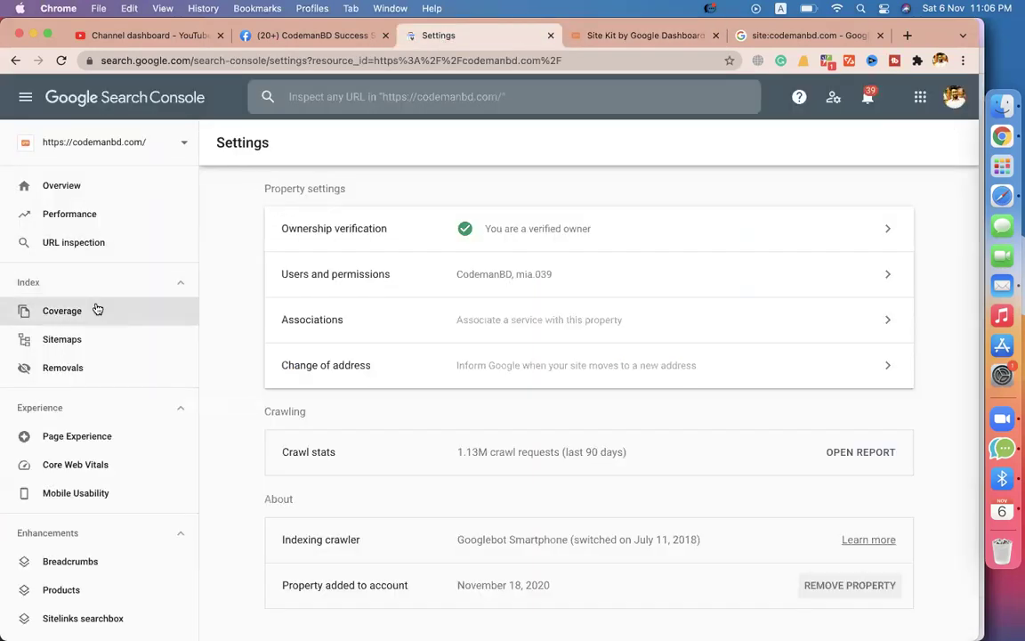
{"action": "left_click", "coordinate": [73, 215]}
{"action": "scroll", "coordinate": [377, 389], "scroll_direction": "down", "scroll_amount": 5}
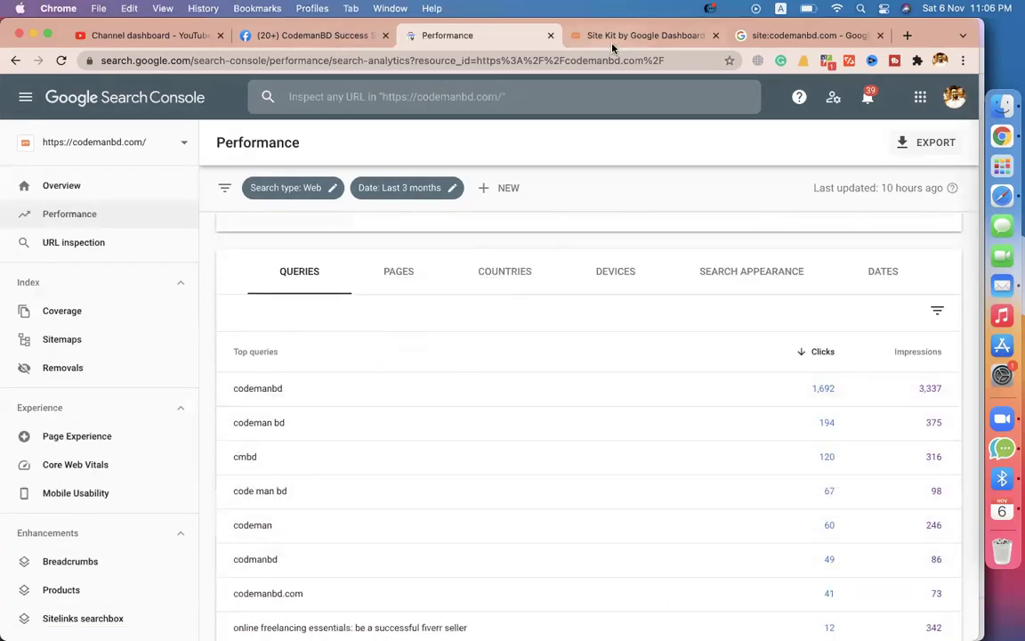
Step: Return to CodemanBD's Site Kit dashboard and review Page Speed and Experience, plus the traffic breakdown by locations, devices and channels
{"action": "left_click", "coordinate": [555, 37]}
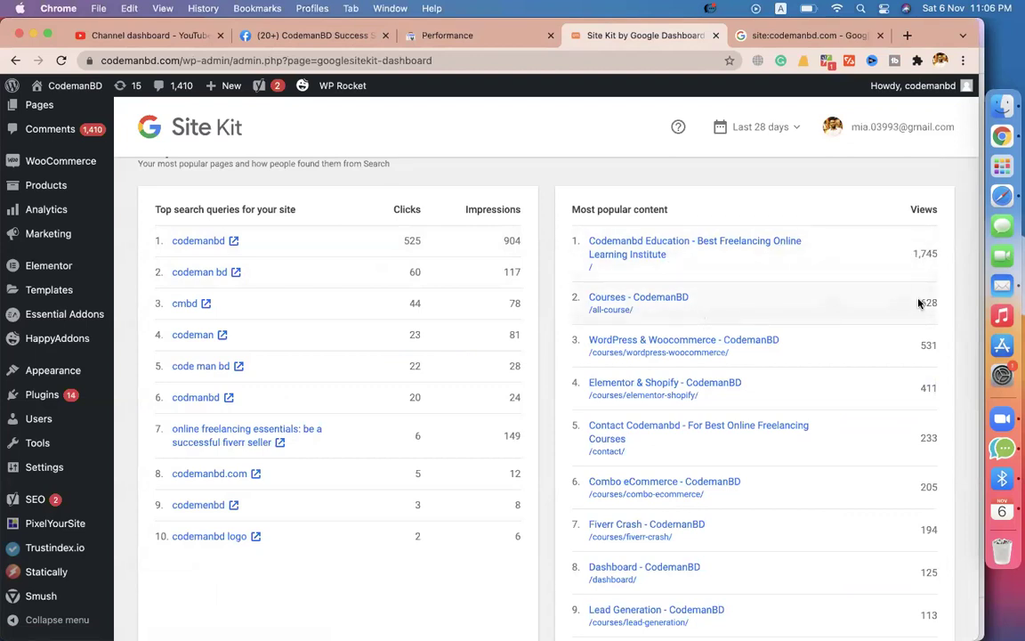
{"action": "scroll", "coordinate": [579, 345], "scroll_direction": "down", "scroll_amount": 10}
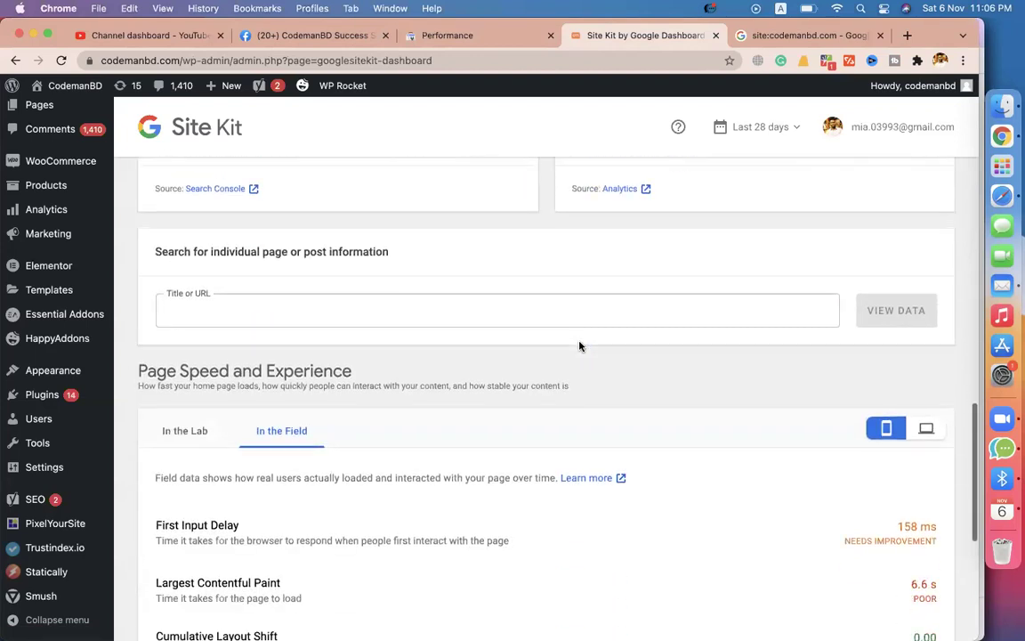
{"action": "scroll", "coordinate": [579, 345], "scroll_direction": "down", "scroll_amount": 5}
{"action": "scroll", "coordinate": [579, 345], "scroll_direction": "up", "scroll_amount": 15}
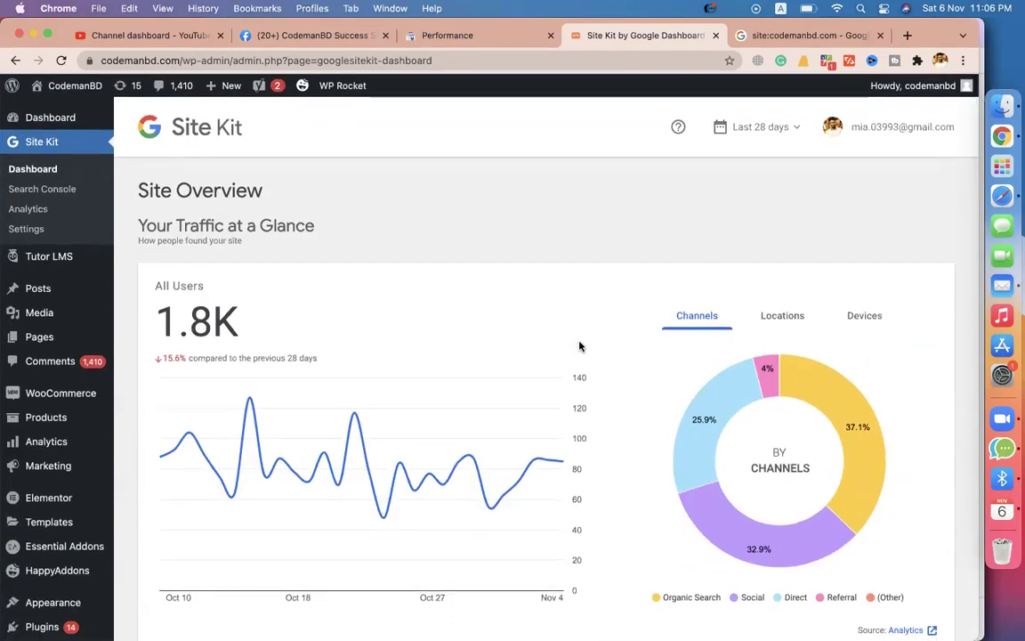
{"action": "left_click", "coordinate": [780, 316]}
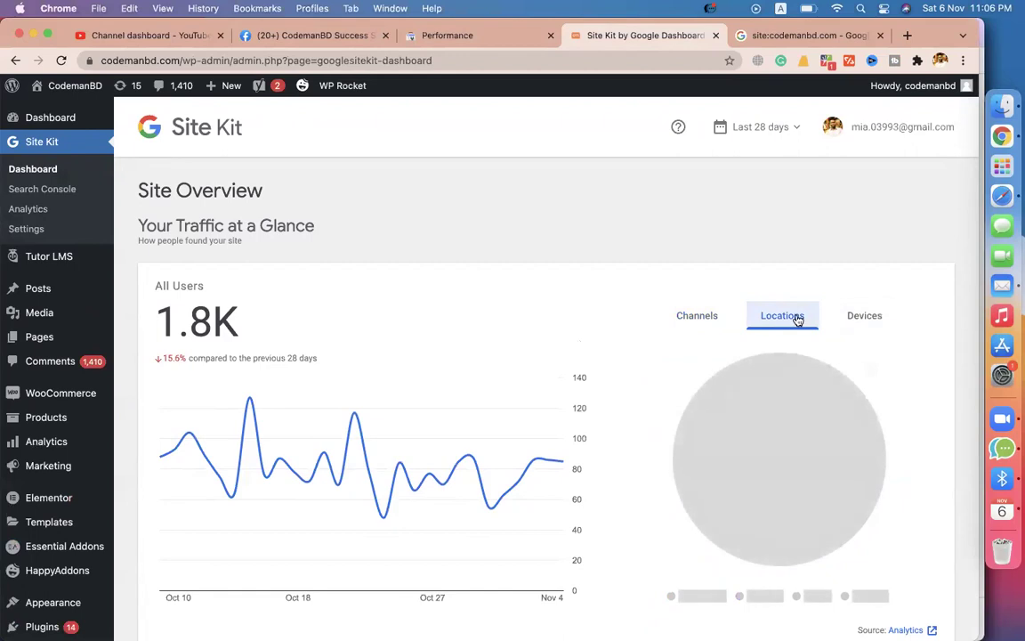
{"action": "left_click", "coordinate": [870, 318]}
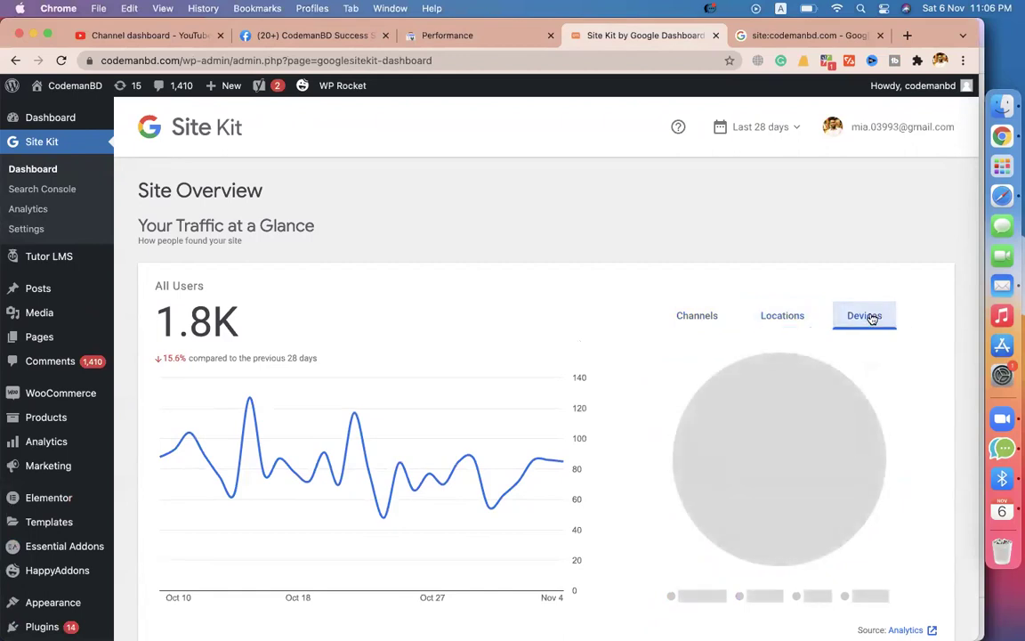
{"action": "left_click", "coordinate": [698, 319]}
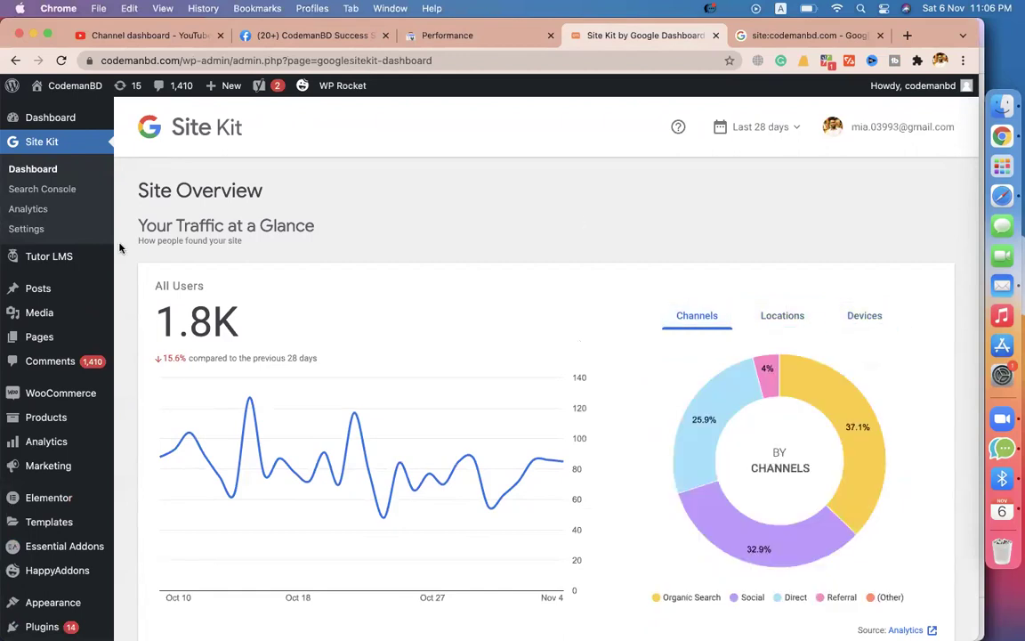
Step: Open analytics.google.com in place of the site:codemanbd.com search results
{"action": "left_click", "coordinate": [784, 40]}
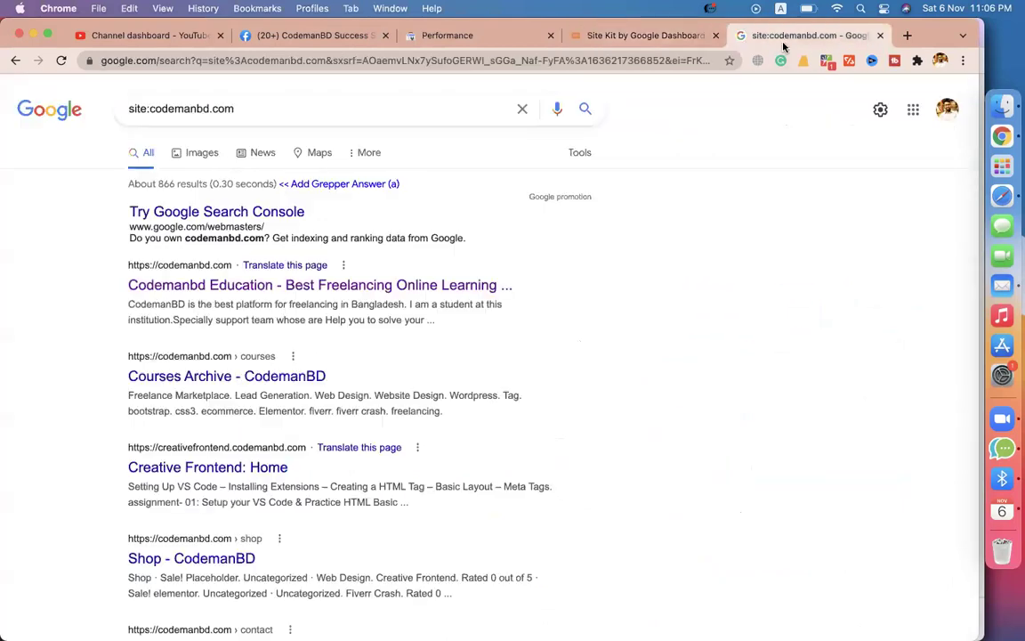
{"action": "left_click", "coordinate": [374, 60]}
{"action": "type", "text": "analytics"}
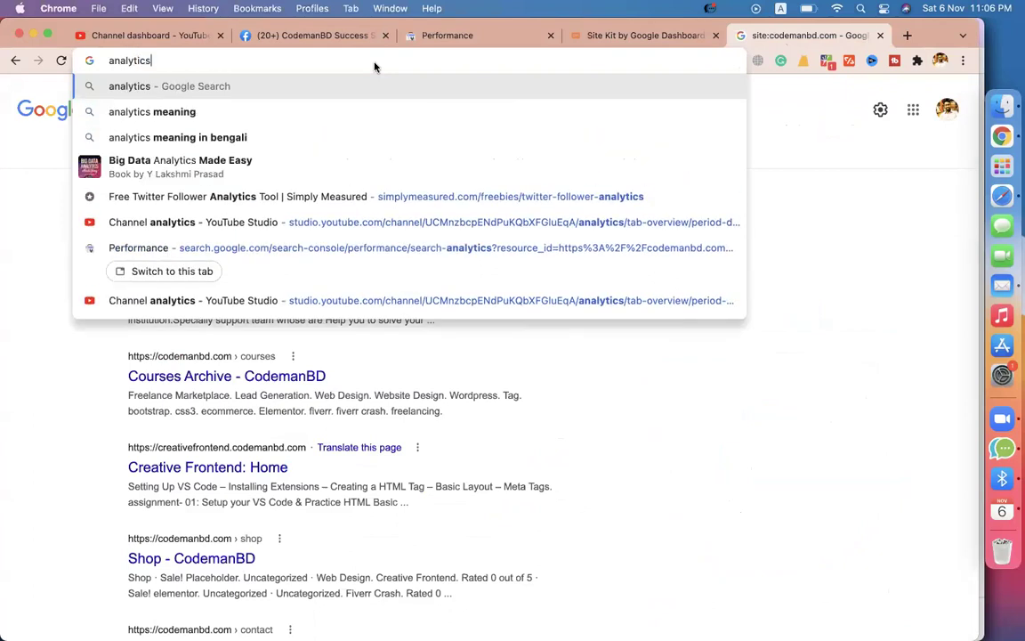
{"action": "type", "text": ".googl"}
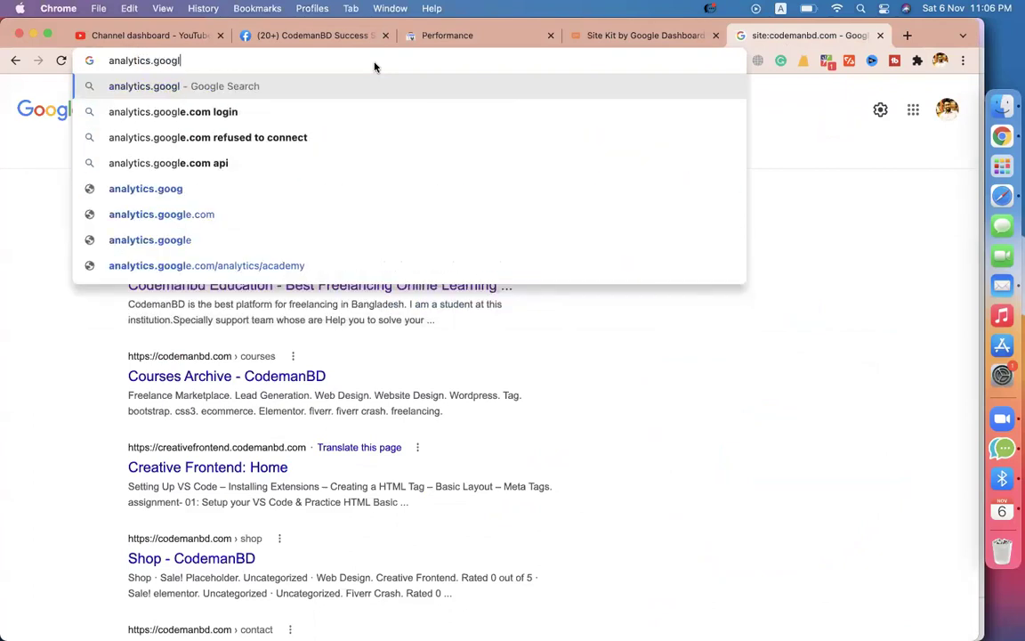
{"action": "type", "text": "e.com"}
{"action": "key", "text": "Return"}
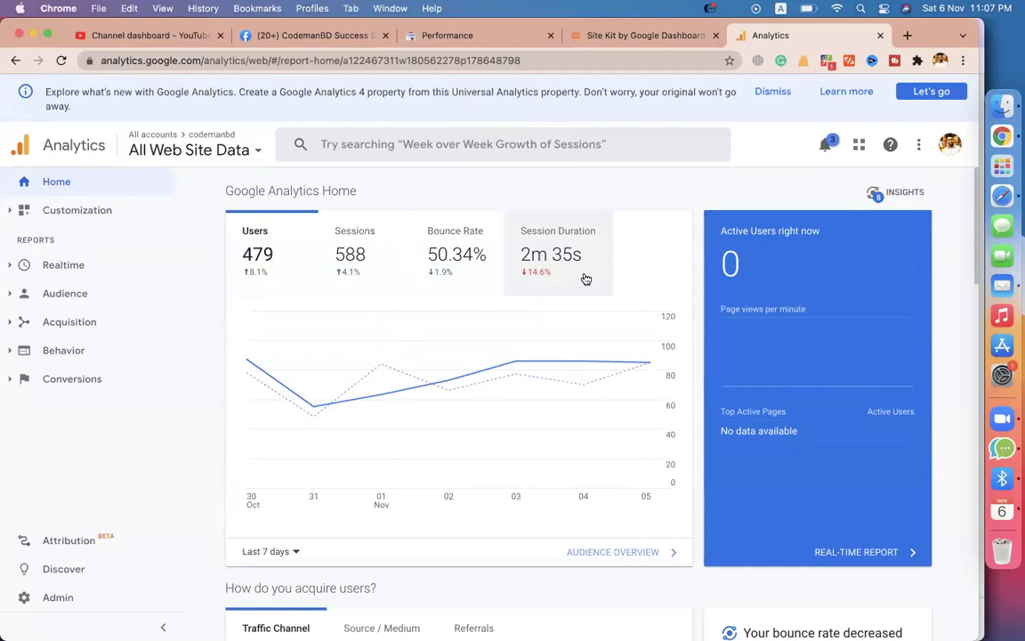
Step: Examine the daily Traffic Channel chart on Analytics Home, checking each channel's figures for 30 Oct, 31 Oct, 1 Nov and 4 Nov
{"action": "scroll", "coordinate": [586, 279], "scroll_direction": "down", "scroll_amount": 7}
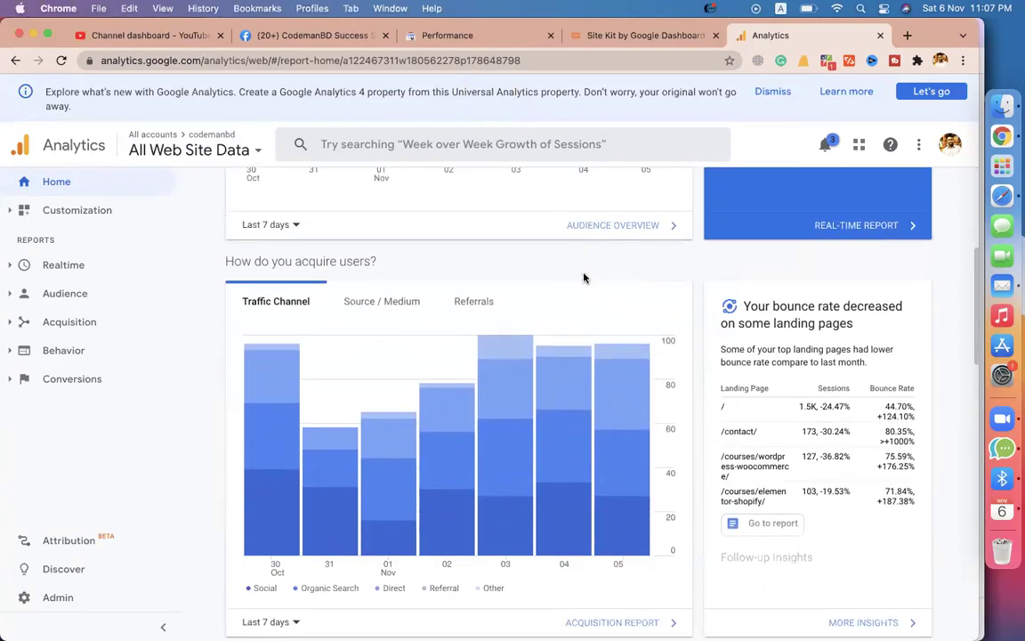
{"action": "scroll", "coordinate": [347, 317], "scroll_direction": "down", "scroll_amount": 2}
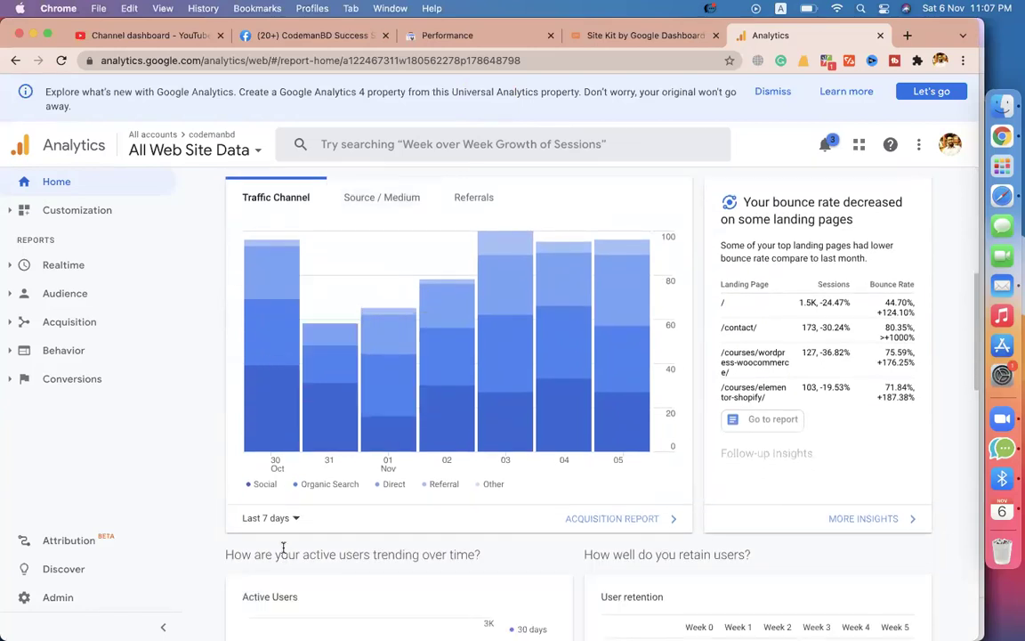
{"action": "mouse_move", "coordinate": [270, 408]}
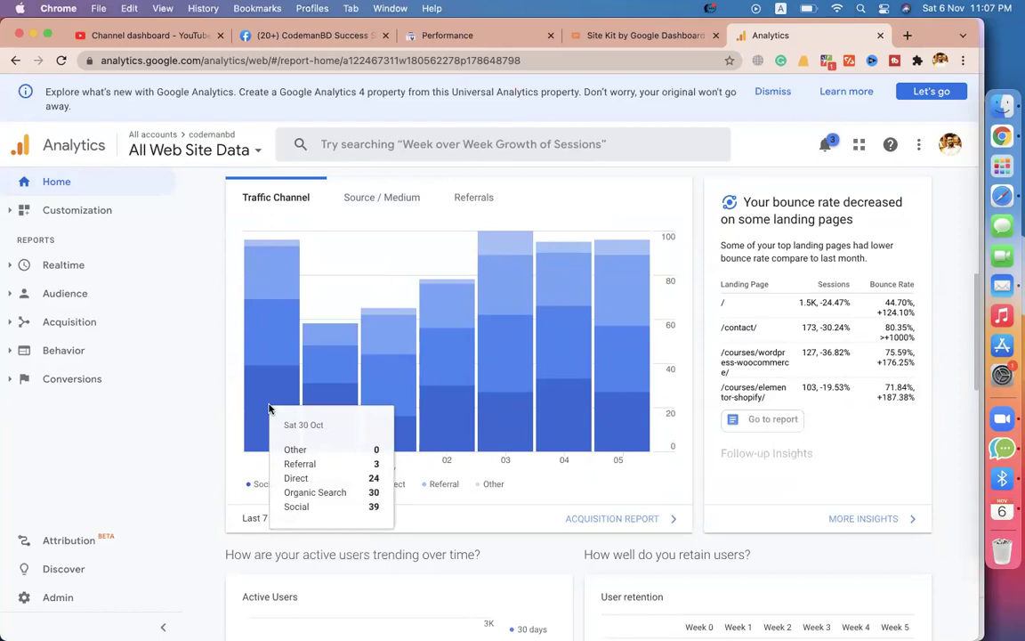
{"action": "mouse_move", "coordinate": [334, 366]}
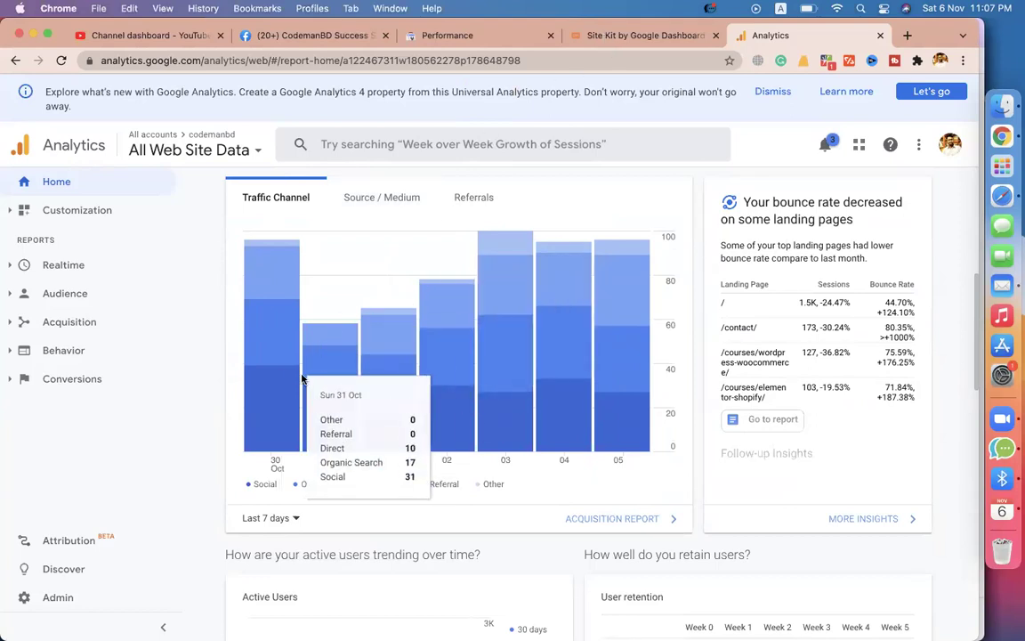
{"action": "mouse_move", "coordinate": [567, 365]}
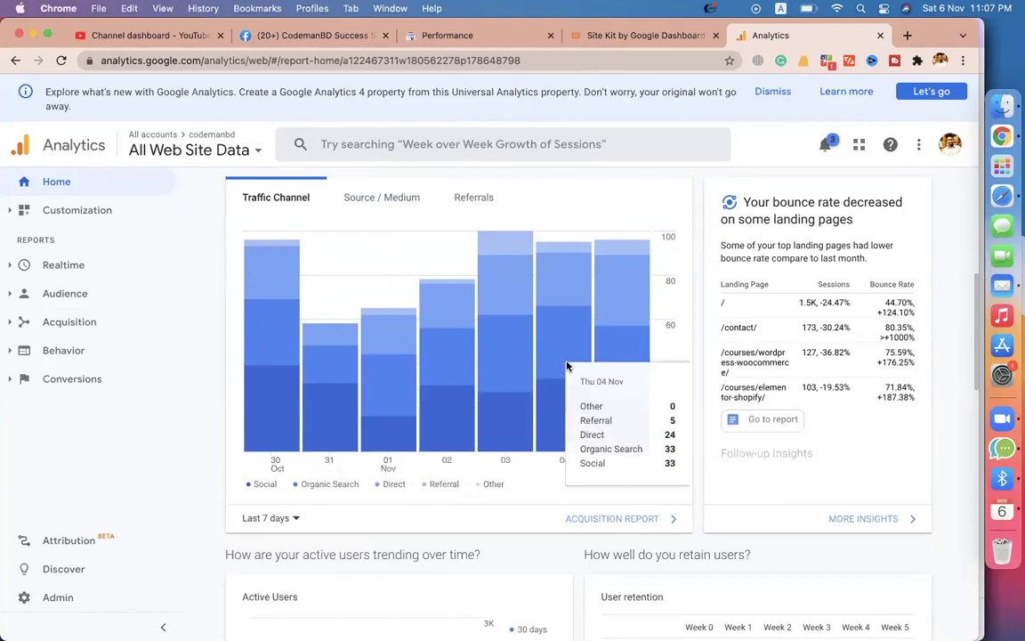
{"action": "mouse_move", "coordinate": [391, 365]}
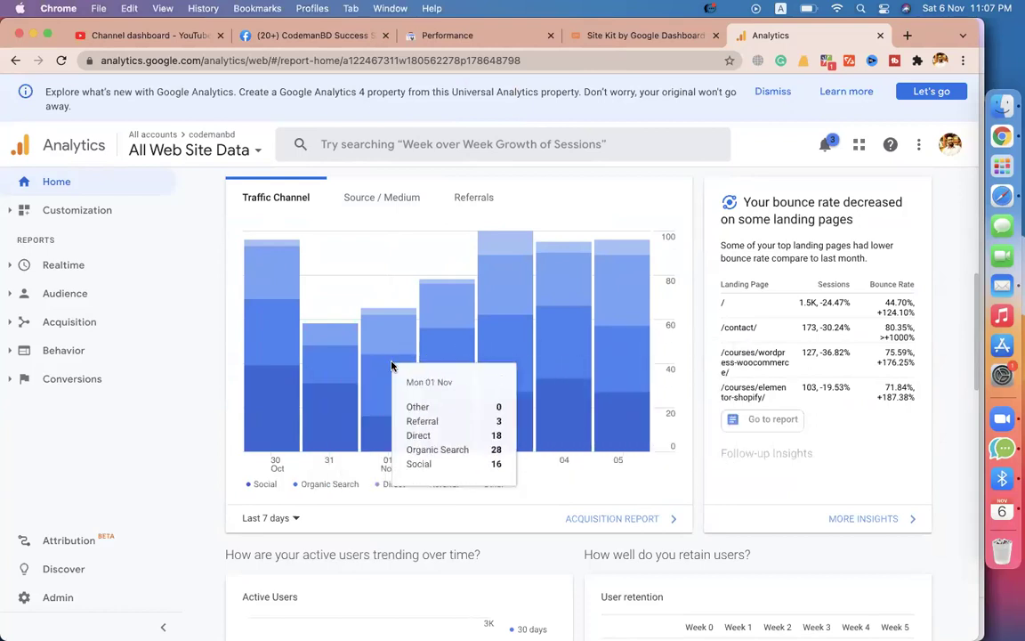
Step: Examine the sessions and bounce rates of the contact and WordPress-WooCommerce course landing pages in the bounce rate insight
{"action": "double_click", "coordinate": [743, 326]}
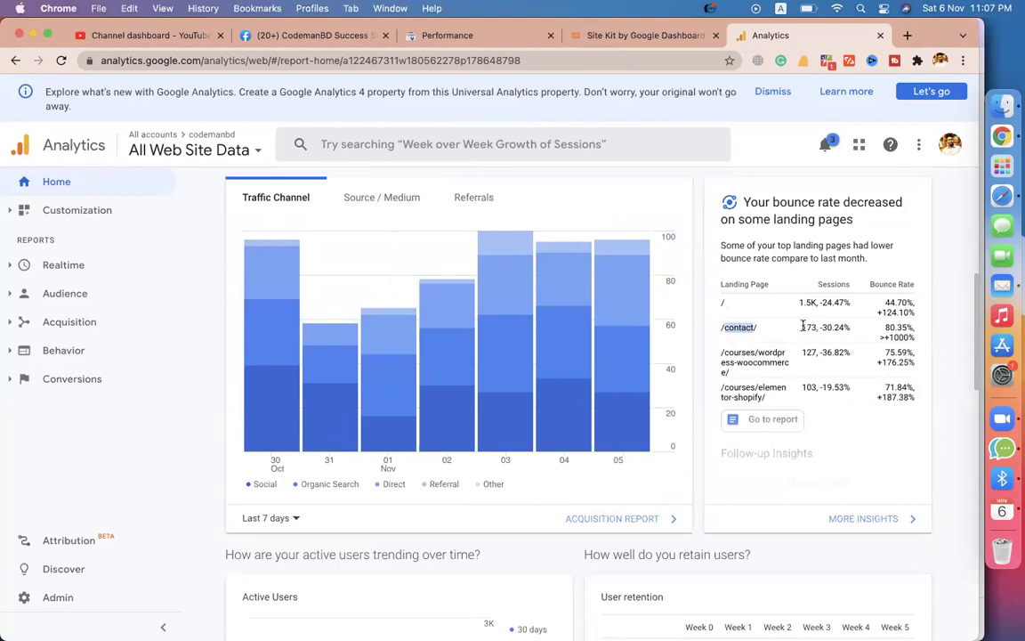
{"action": "left_click_drag", "start_coordinate": [885, 328], "coordinate": [918, 327]}
{"action": "left_click", "coordinate": [898, 327]}
{"action": "left_click_drag", "start_coordinate": [738, 362], "coordinate": [720, 356]}
{"action": "double_click", "coordinate": [737, 366]}
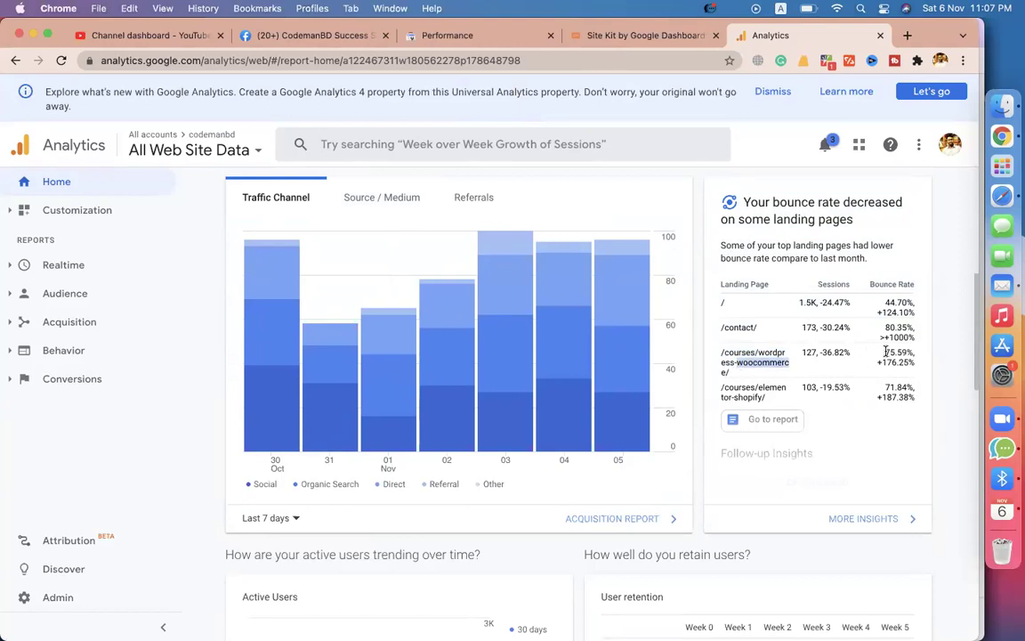
{"action": "left_click_drag", "start_coordinate": [883, 345], "coordinate": [916, 356]}
{"action": "left_click", "coordinate": [945, 370]}
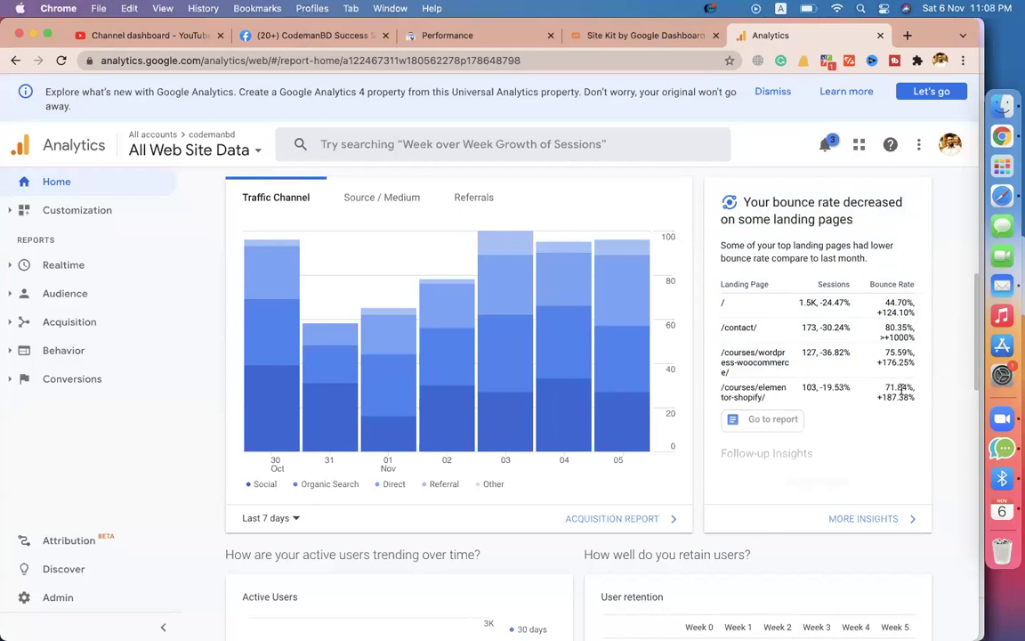
Step: Examine the Active Users trend, the weekly user retention table and the Users by time of day heatmap
{"action": "scroll", "coordinate": [635, 443], "scroll_direction": "down", "scroll_amount": 10}
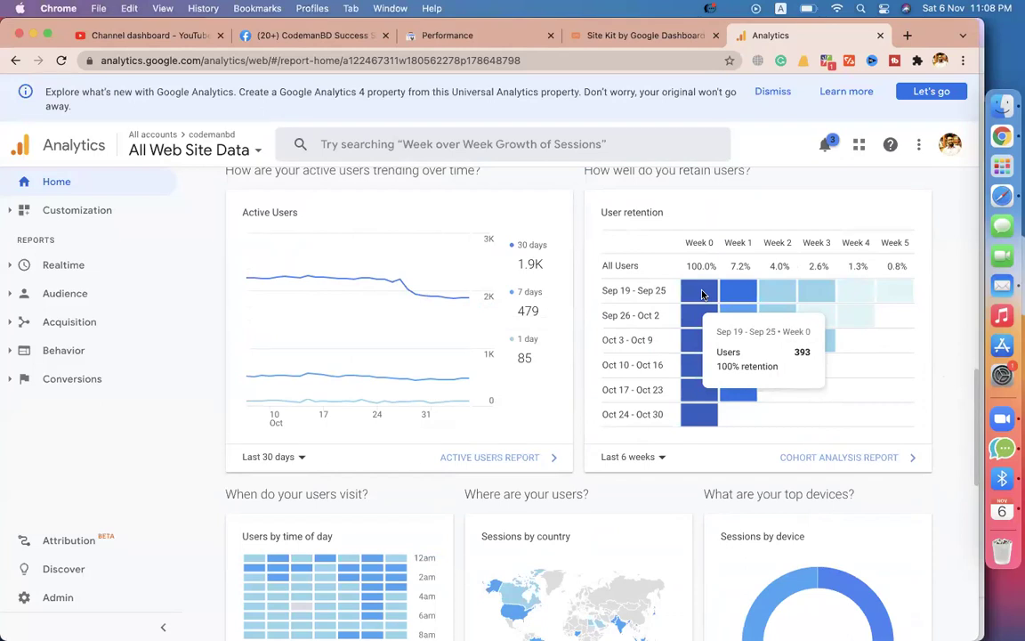
{"action": "scroll", "coordinate": [549, 349], "scroll_direction": "down", "scroll_amount": 3}
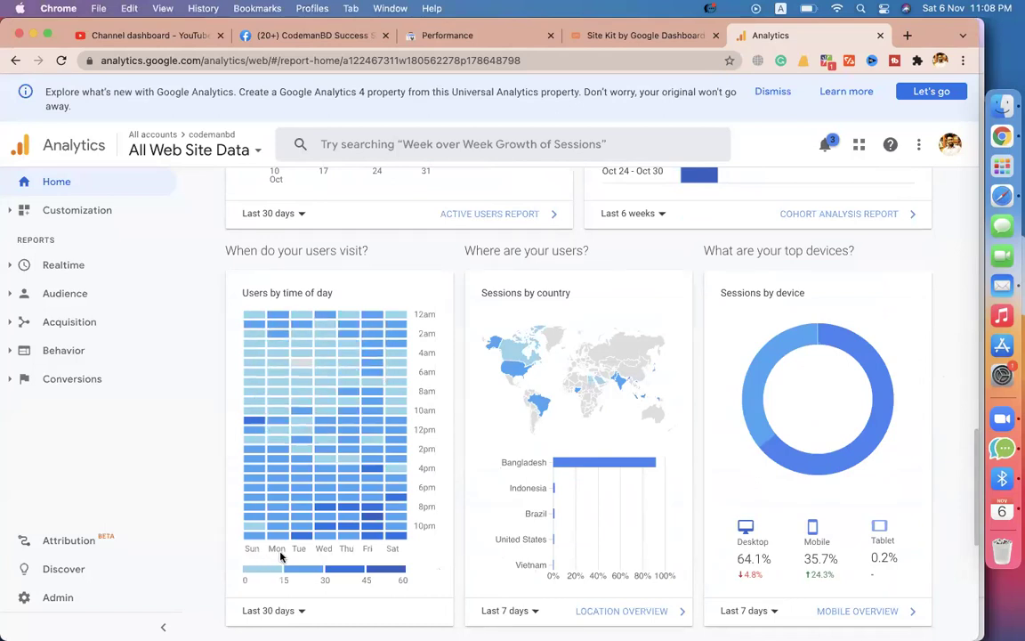
{"action": "mouse_move", "coordinate": [253, 317]}
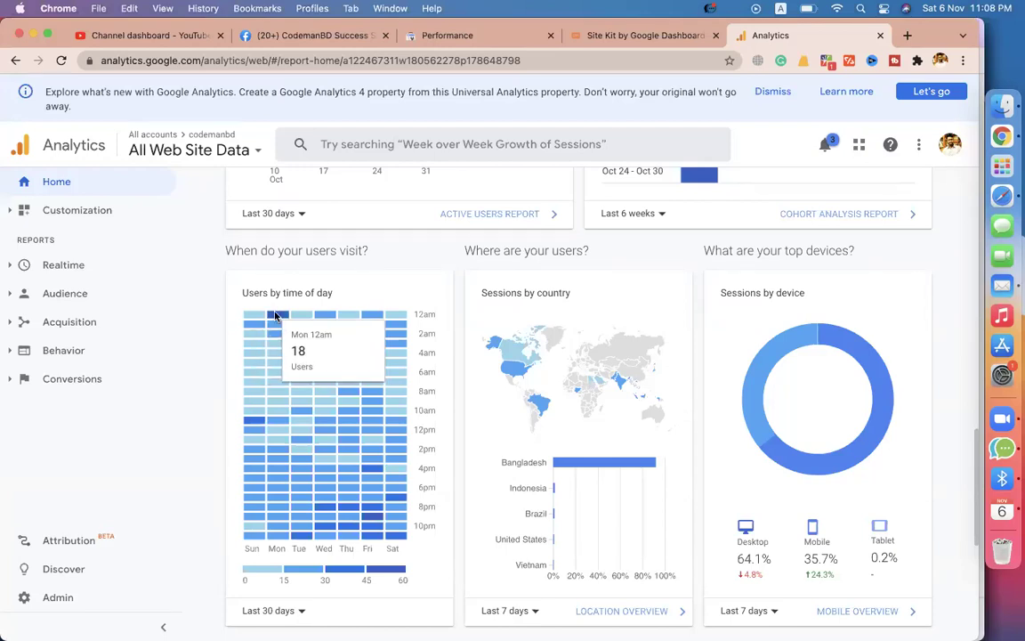
{"action": "scroll", "coordinate": [267, 315], "scroll_direction": "down", "scroll_amount": 1}
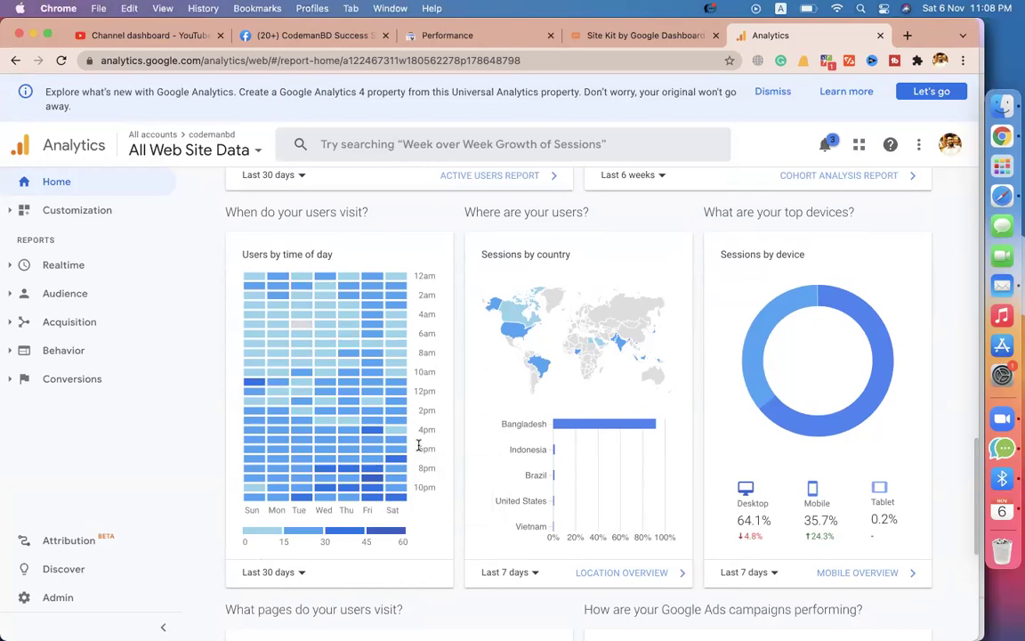
{"action": "left_click_drag", "start_coordinate": [418, 446], "coordinate": [434, 468]}
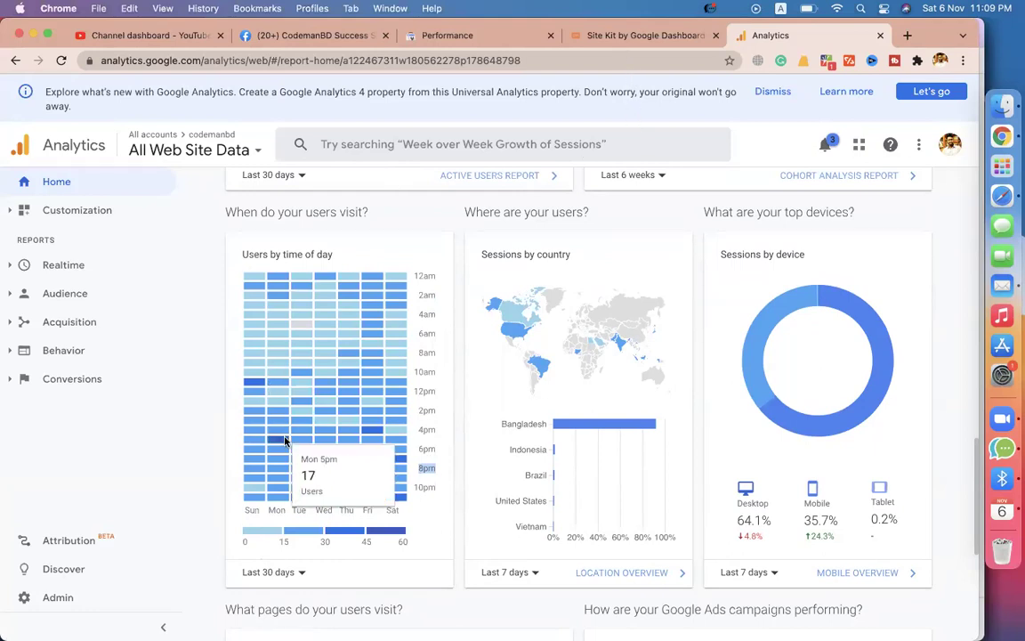
Step: Review sessions by country and device, the most visited pages and the Google Ads campaign performance on Analytics Home
{"action": "scroll", "coordinate": [514, 448], "scroll_direction": "down", "scroll_amount": 1}
{"action": "scroll", "coordinate": [514, 448], "scroll_direction": "down", "scroll_amount": 3}
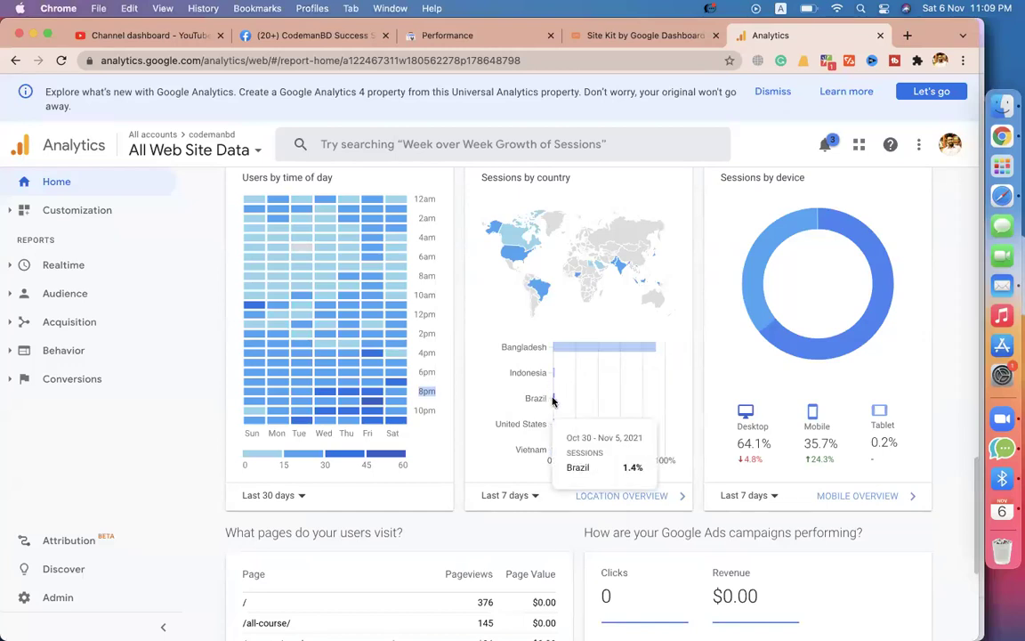
{"action": "scroll", "coordinate": [673, 445], "scroll_direction": "down", "scroll_amount": 3}
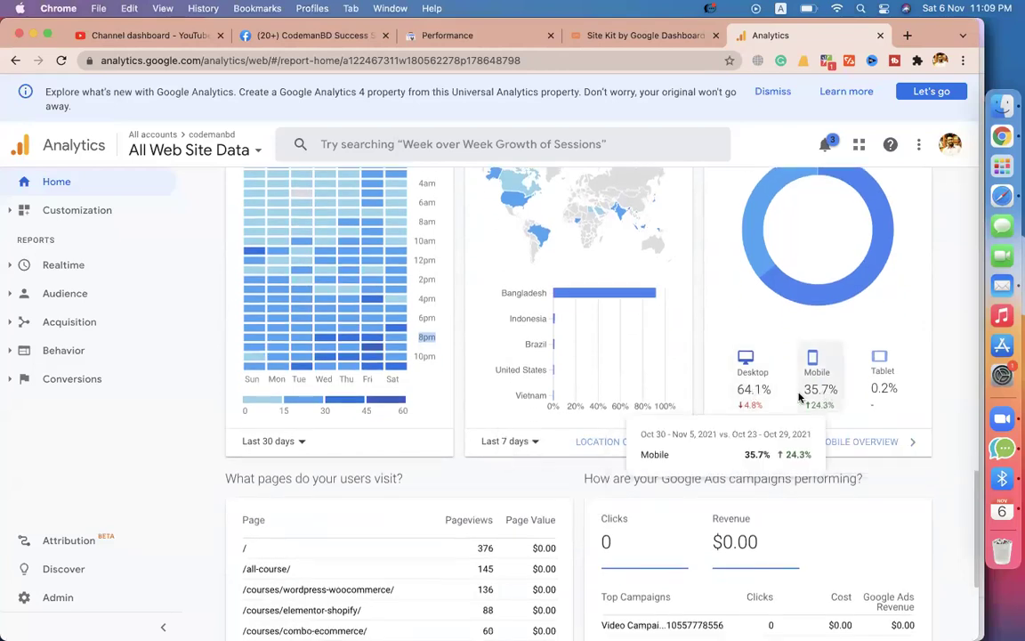
{"action": "scroll", "coordinate": [799, 397], "scroll_direction": "down", "scroll_amount": 5}
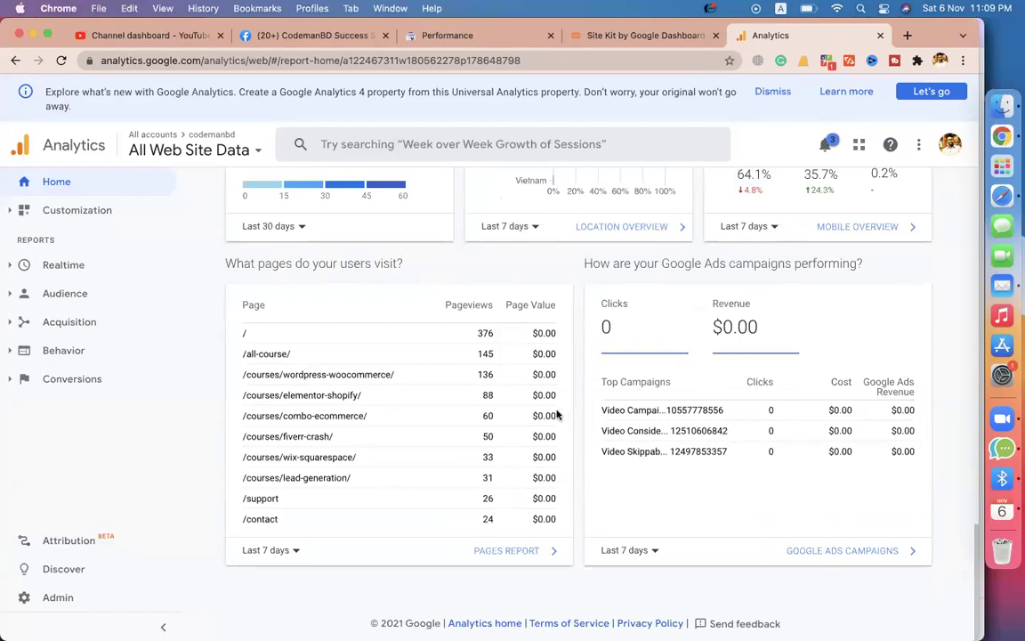
{"action": "scroll", "coordinate": [557, 415], "scroll_direction": "up", "scroll_amount": 15}
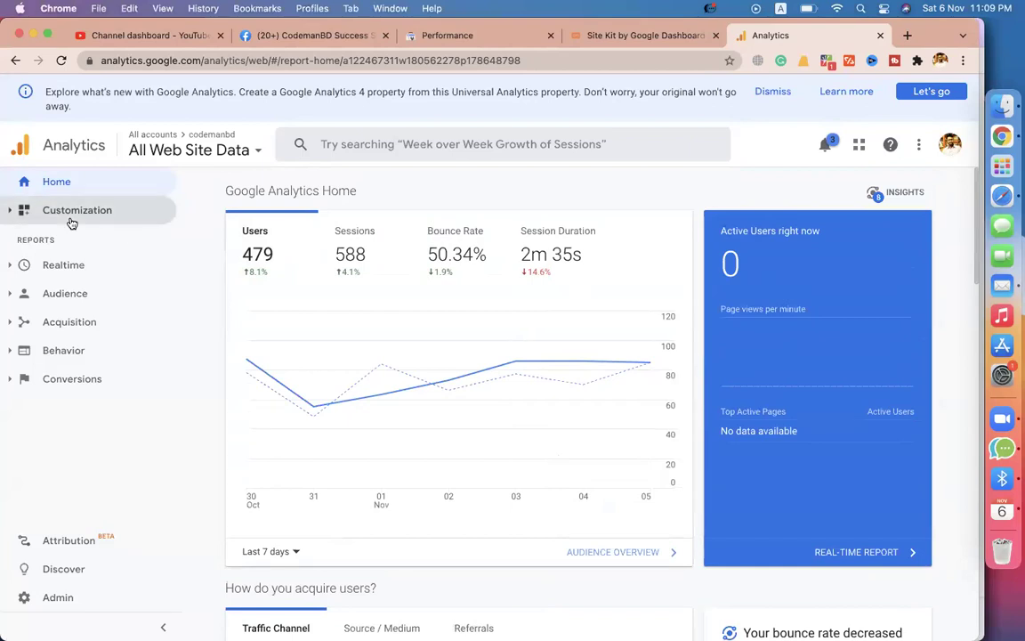
Step: Open the Realtime Overview report and examine active users, pageviews, top referrals, social traffic, keywords and locations
{"action": "left_click", "coordinate": [65, 266]}
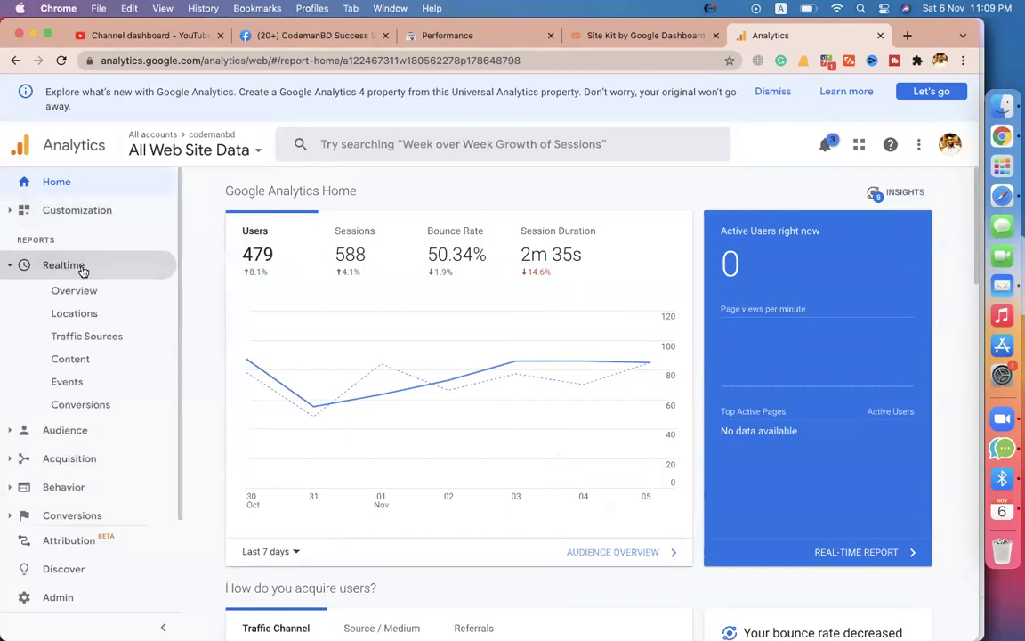
{"action": "left_click", "coordinate": [82, 290]}
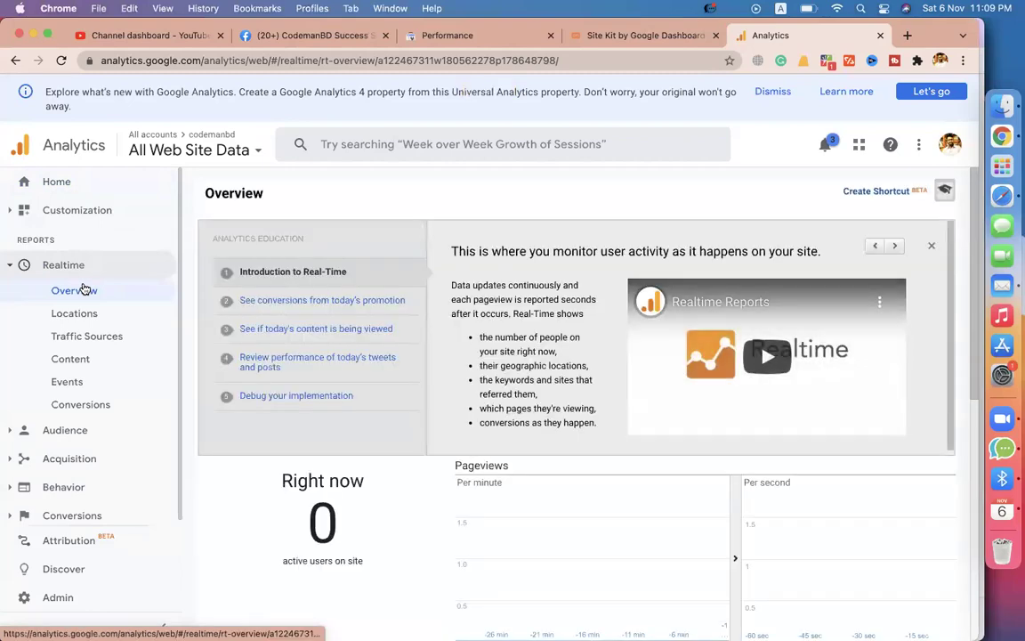
{"action": "scroll", "coordinate": [334, 407], "scroll_direction": "down", "scroll_amount": 3}
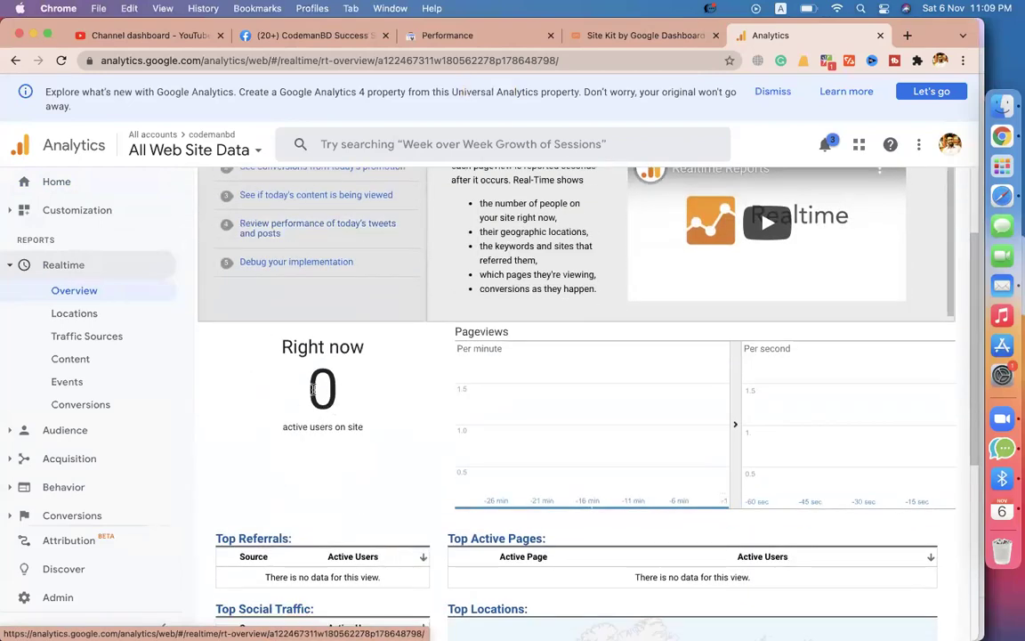
{"action": "double_click", "coordinate": [322, 387]}
{"action": "scroll", "coordinate": [339, 393], "scroll_direction": "down", "scroll_amount": 5}
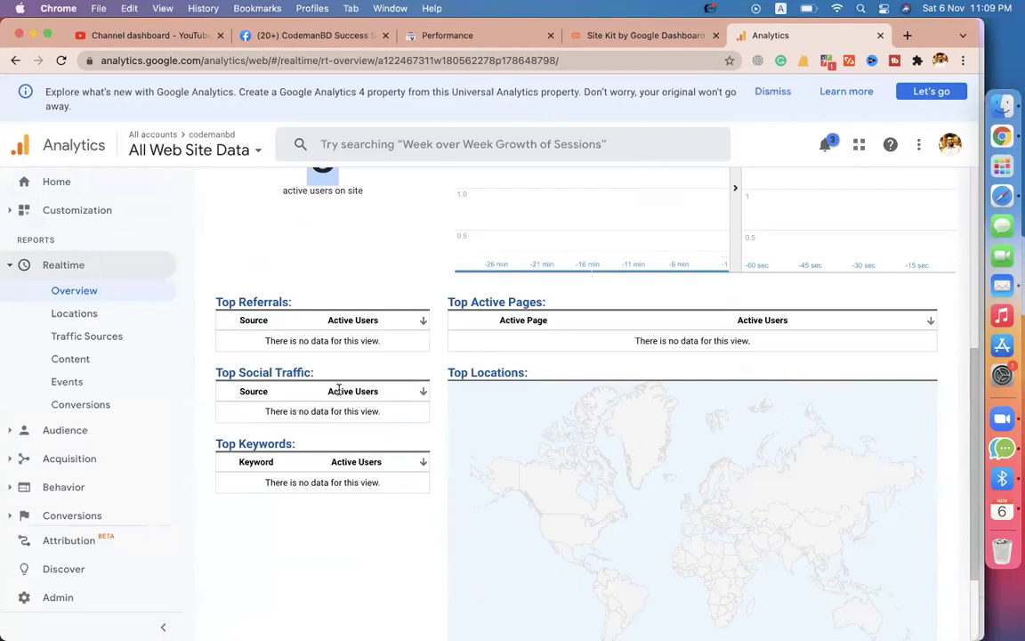
{"action": "scroll", "coordinate": [339, 392], "scroll_direction": "up", "scroll_amount": 4}
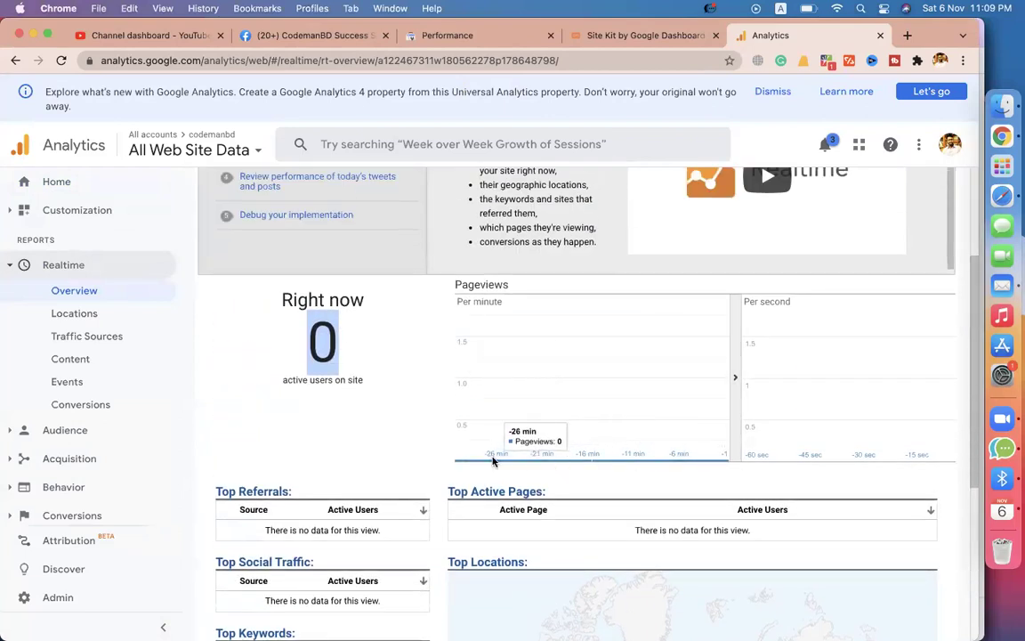
Step: Check the Realtime Locations and Traffic Sources reports, and open the Audience Overview report
{"action": "left_click", "coordinate": [105, 315]}
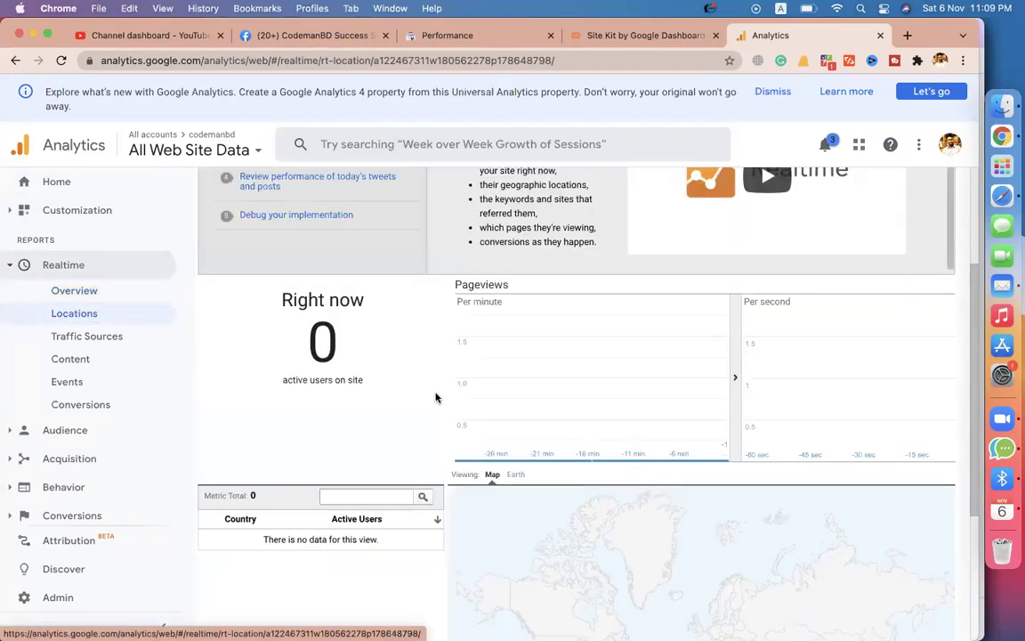
{"action": "left_click", "coordinate": [104, 332]}
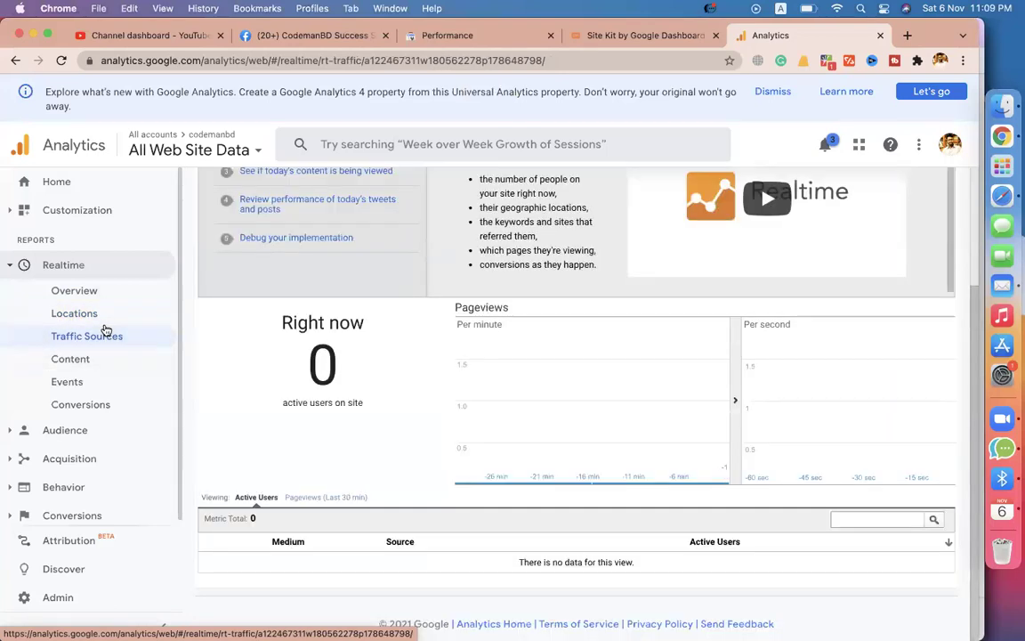
{"action": "left_click", "coordinate": [51, 432]}
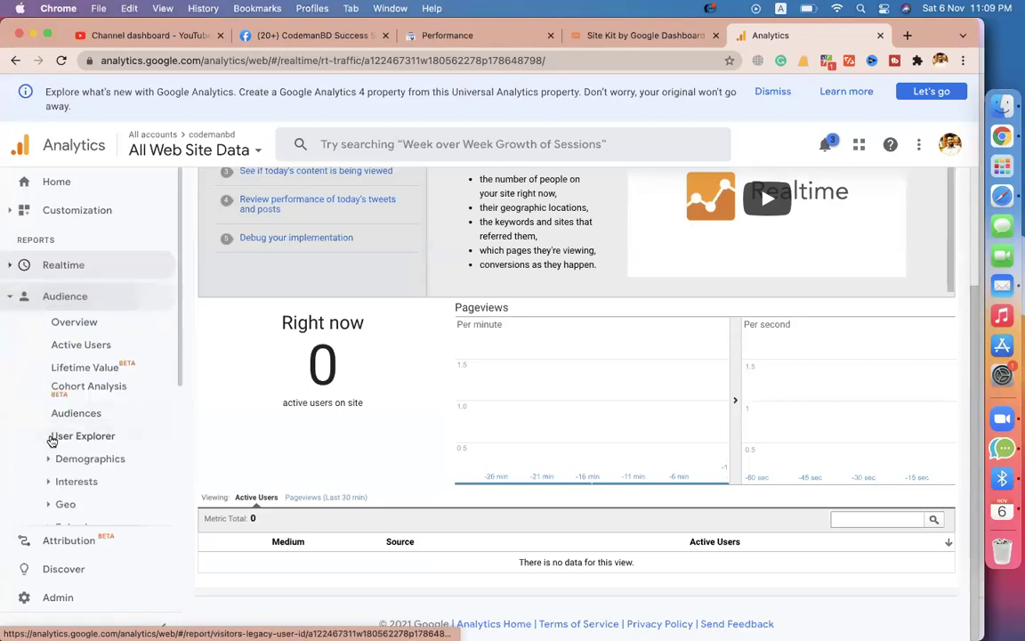
{"action": "left_click", "coordinate": [96, 322]}
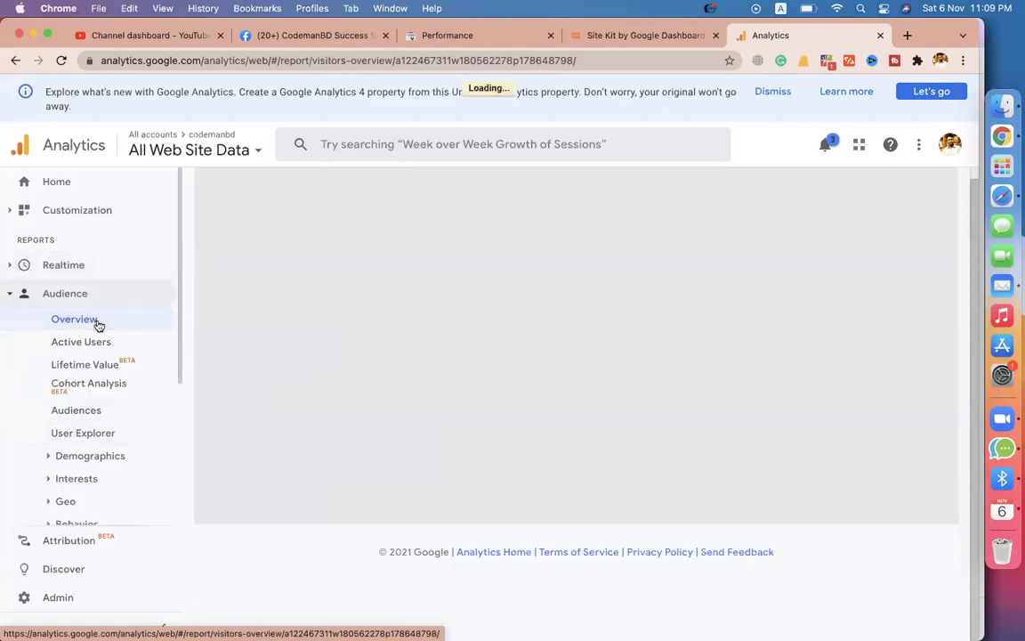
Step: Return to the Realtime Overview report and dismiss the Introducing Audiences in Reporting notice
{"action": "left_click", "coordinate": [63, 267]}
{"action": "left_click", "coordinate": [63, 267]}
{"action": "left_click", "coordinate": [60, 271]}
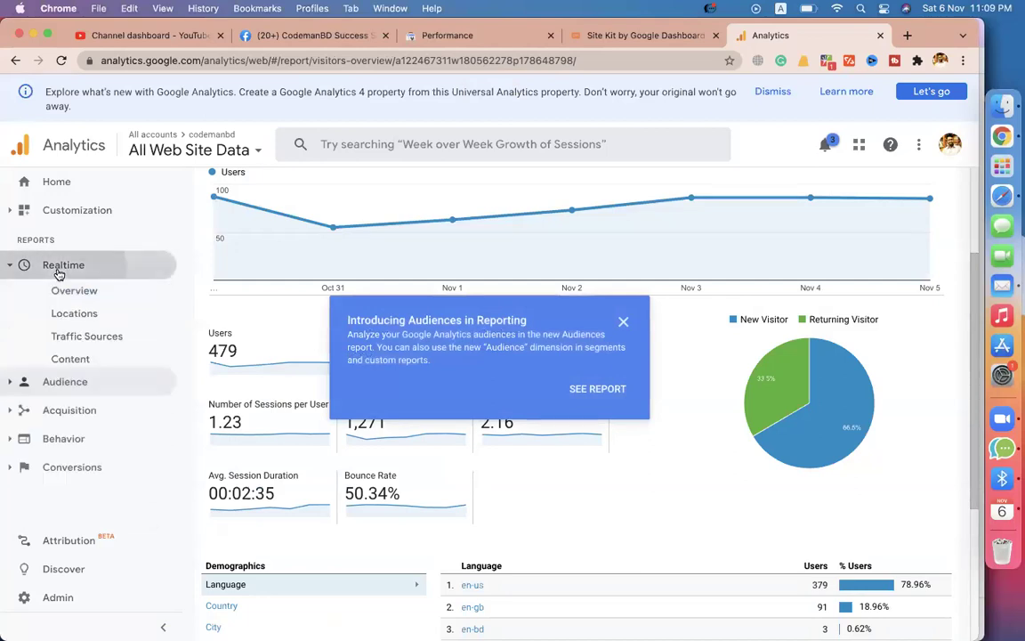
{"action": "left_click", "coordinate": [78, 290]}
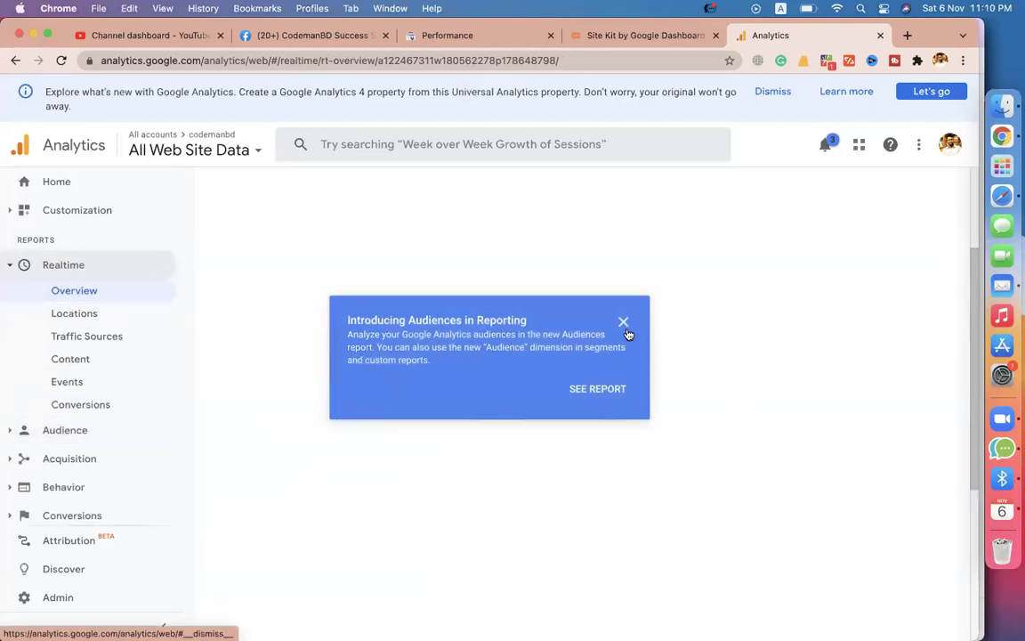
{"action": "left_click", "coordinate": [623, 323]}
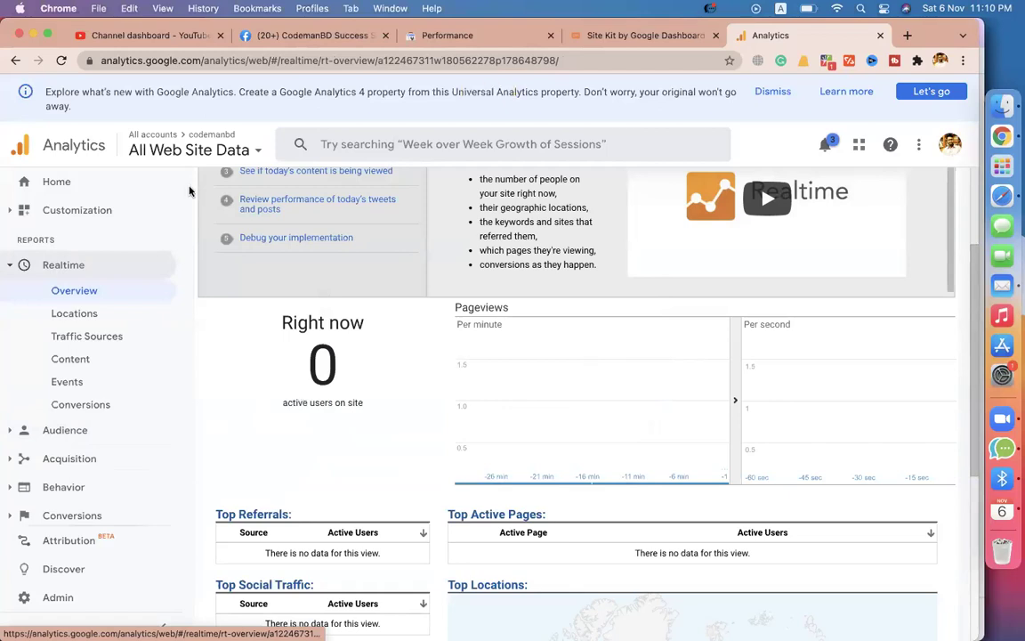
Step: Reload the Realtime Overview and examine active users, pageviews, top active pages, keywords and the locations map
{"action": "left_click", "coordinate": [60, 61]}
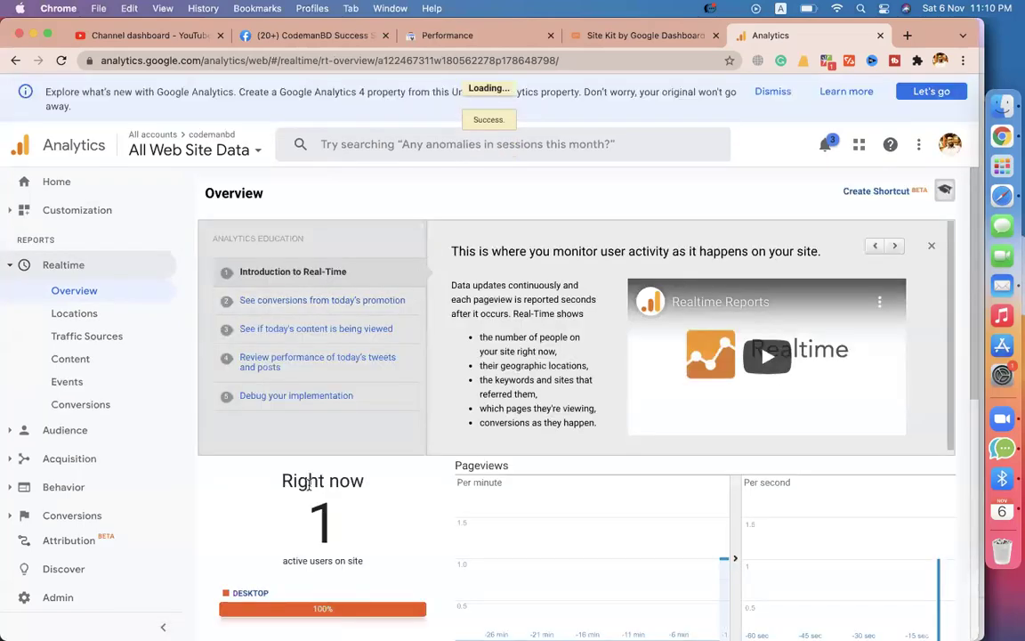
{"action": "scroll", "coordinate": [307, 483], "scroll_direction": "down", "scroll_amount": 4}
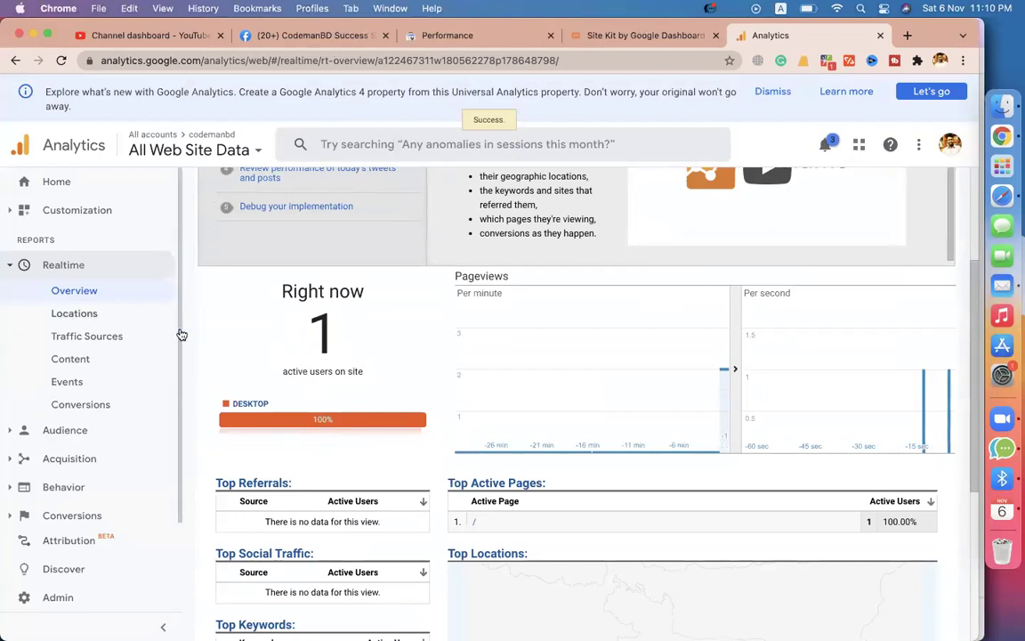
{"action": "scroll", "coordinate": [317, 354], "scroll_direction": "down", "scroll_amount": 6}
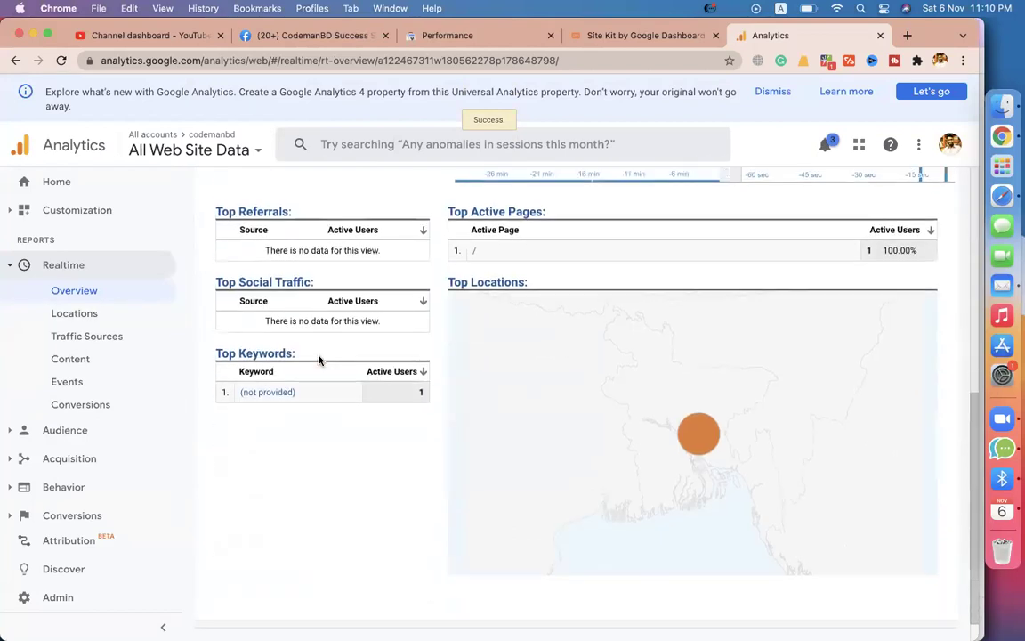
{"action": "mouse_move", "coordinate": [698, 431]}
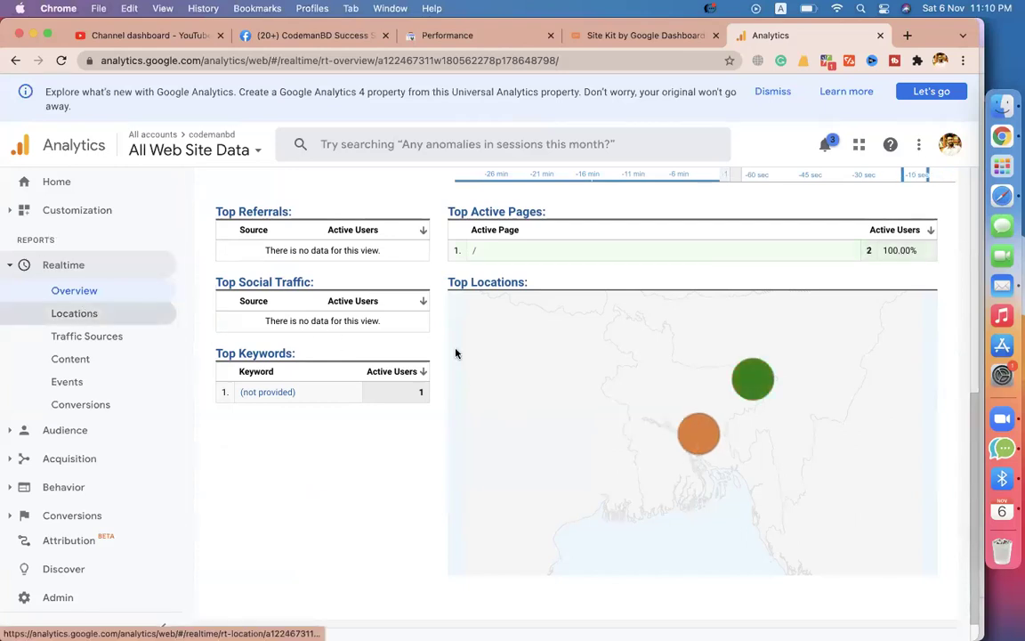
Step: Review the active users by country, traffic source and page in the Realtime Locations, Traffic Sources and Content reports
{"action": "left_click", "coordinate": [104, 314]}
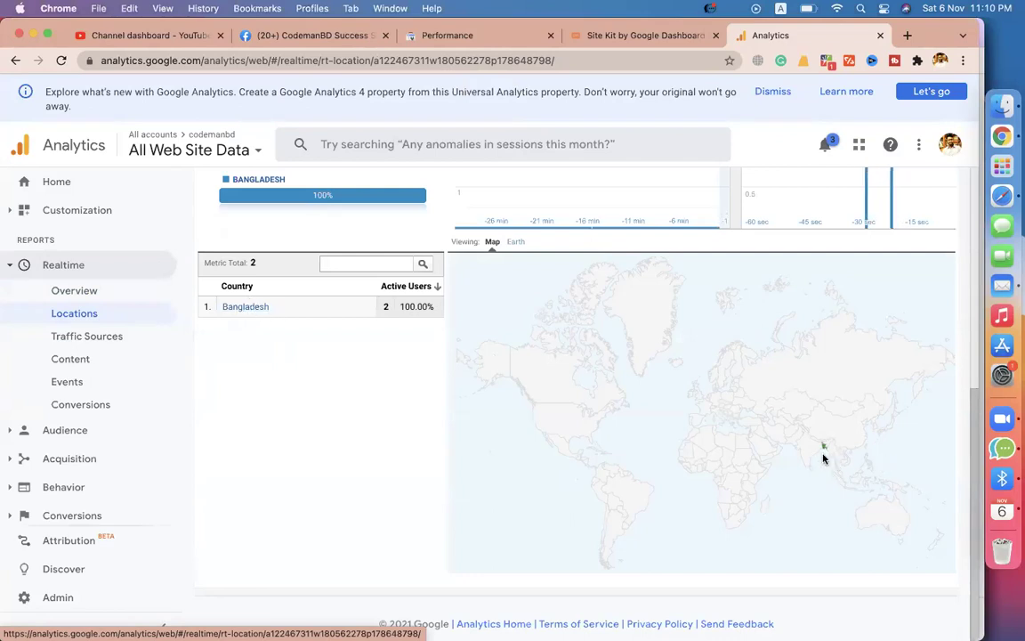
{"action": "left_click", "coordinate": [90, 347]}
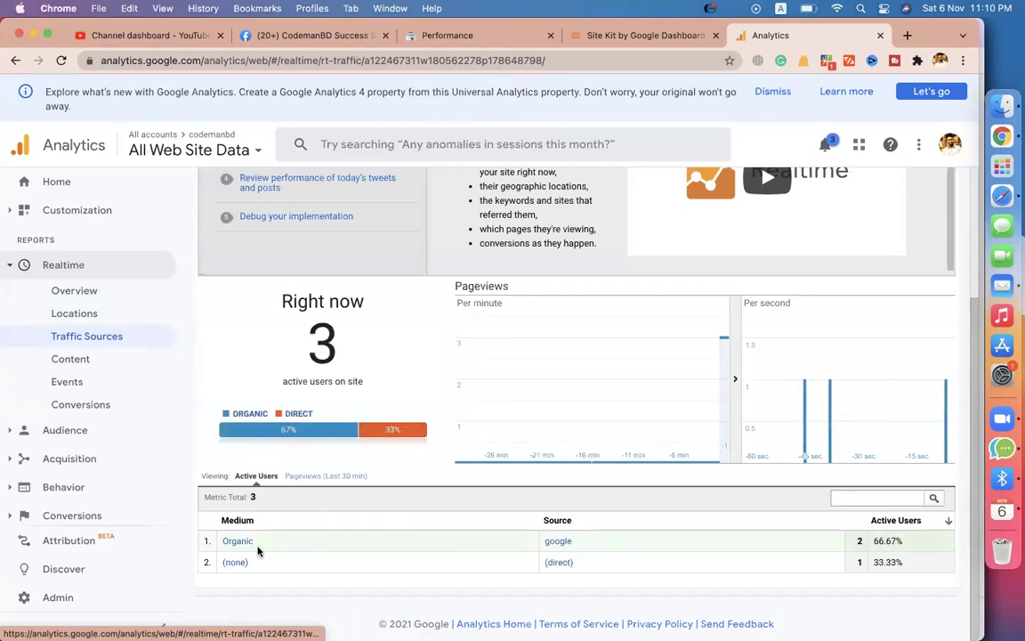
{"action": "left_click", "coordinate": [71, 358]}
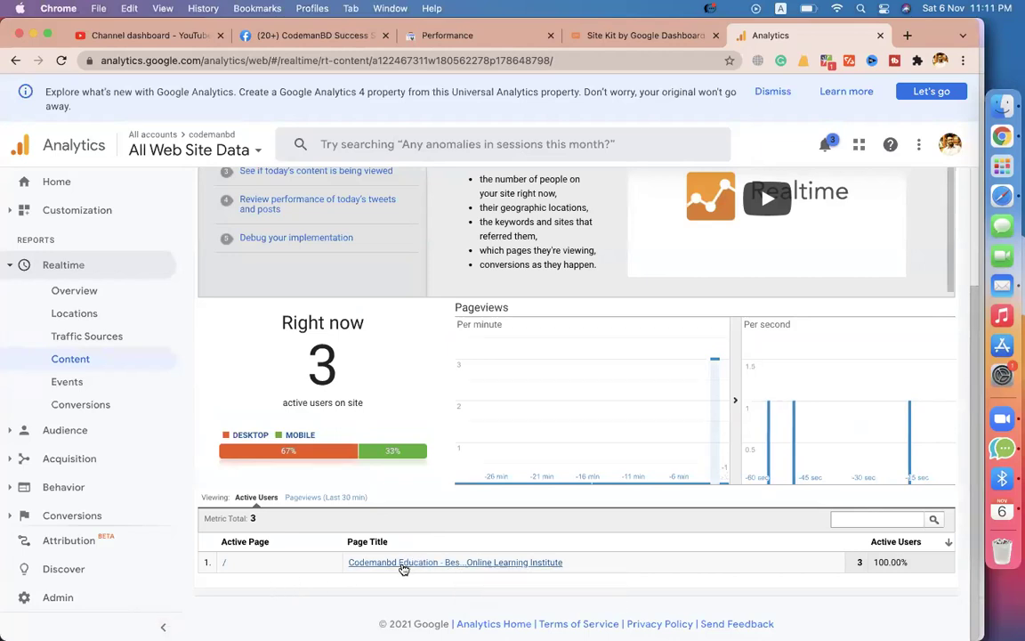
Step: Open the Audience Overview report and examine the new and returning visitor shares in the pie chart
{"action": "left_click", "coordinate": [109, 429]}
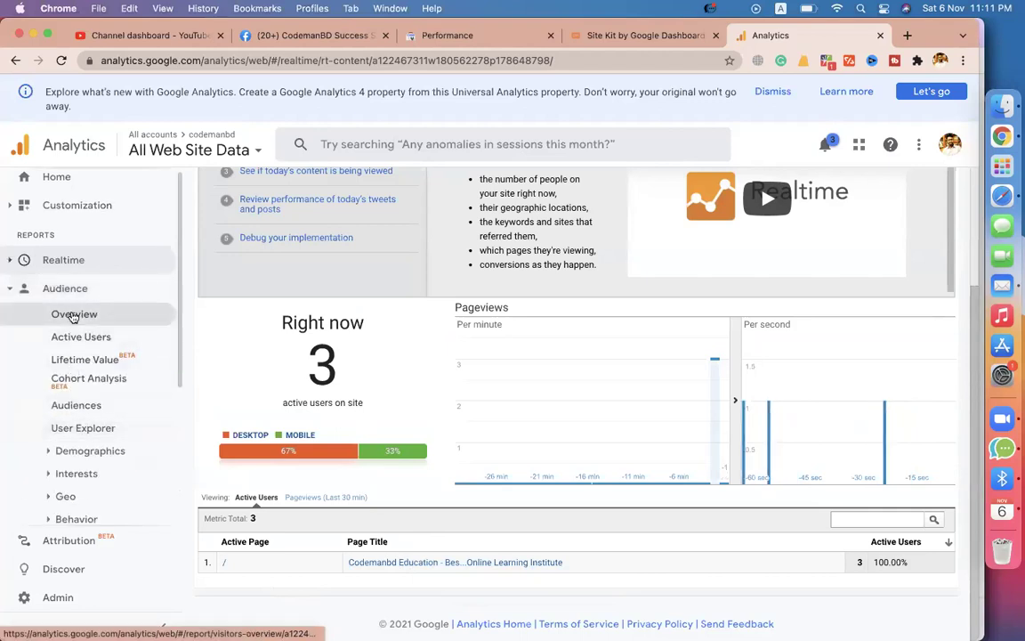
{"action": "left_click", "coordinate": [73, 315]}
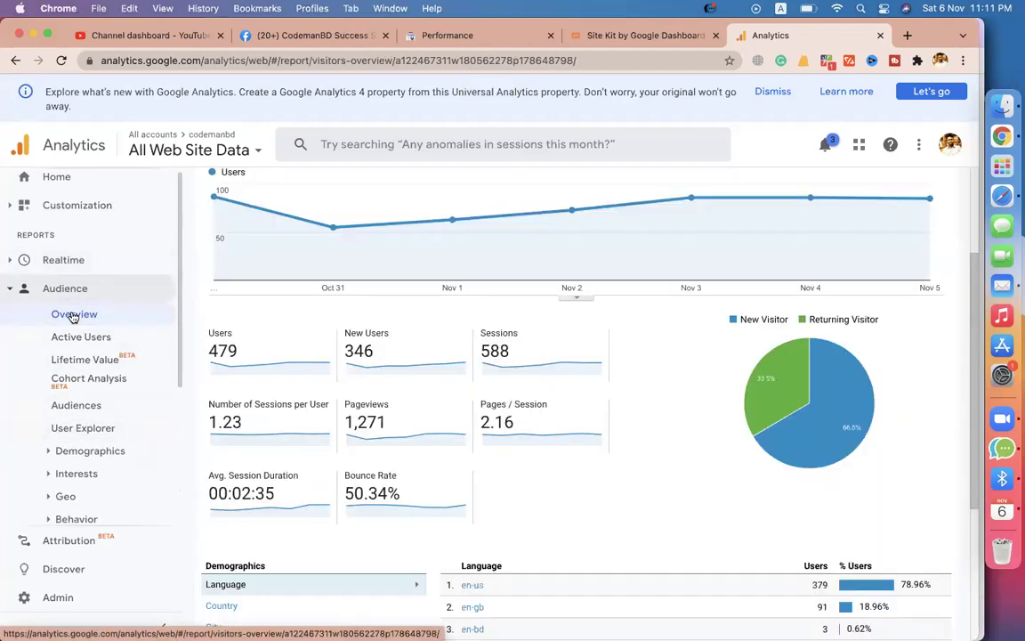
{"action": "scroll", "coordinate": [558, 368], "scroll_direction": "up", "scroll_amount": 1}
{"action": "mouse_move", "coordinate": [764, 443]}
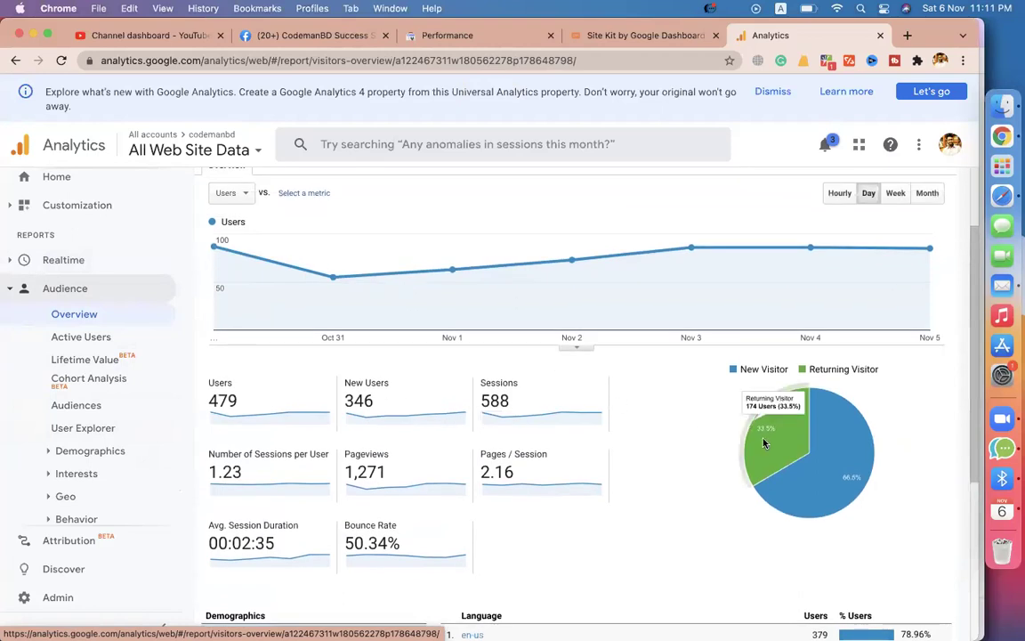
{"action": "mouse_move", "coordinate": [845, 454]}
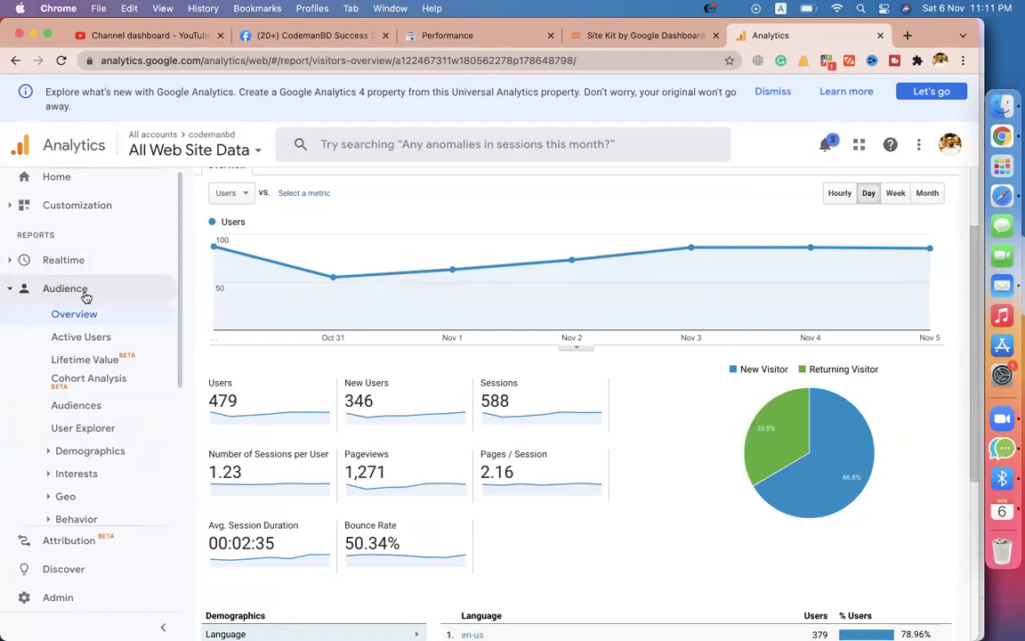
Step: Open the Audience Active Users report and examine the daily trend and the 1, 7, 14 and 28 day active user figures
{"action": "left_click", "coordinate": [86, 343]}
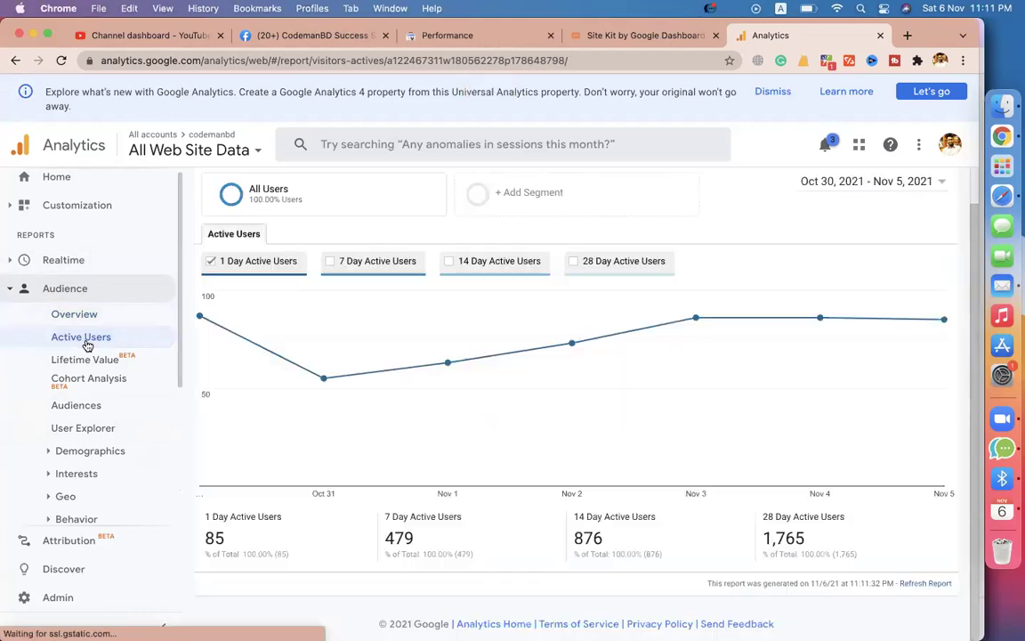
{"action": "mouse_move", "coordinate": [244, 347]}
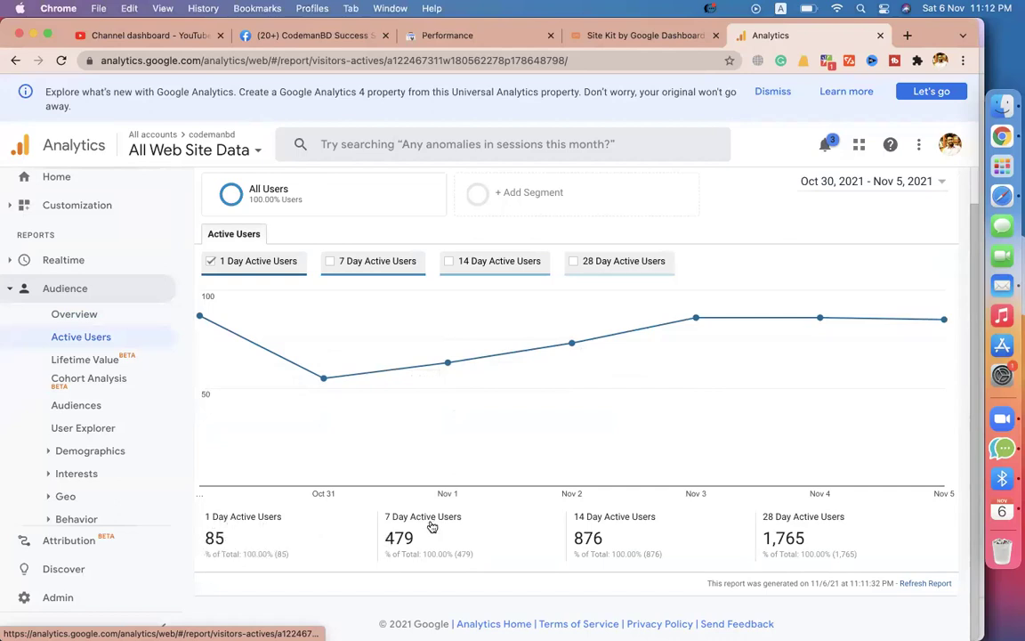
{"action": "scroll", "coordinate": [165, 457], "scroll_direction": "down", "scroll_amount": 5}
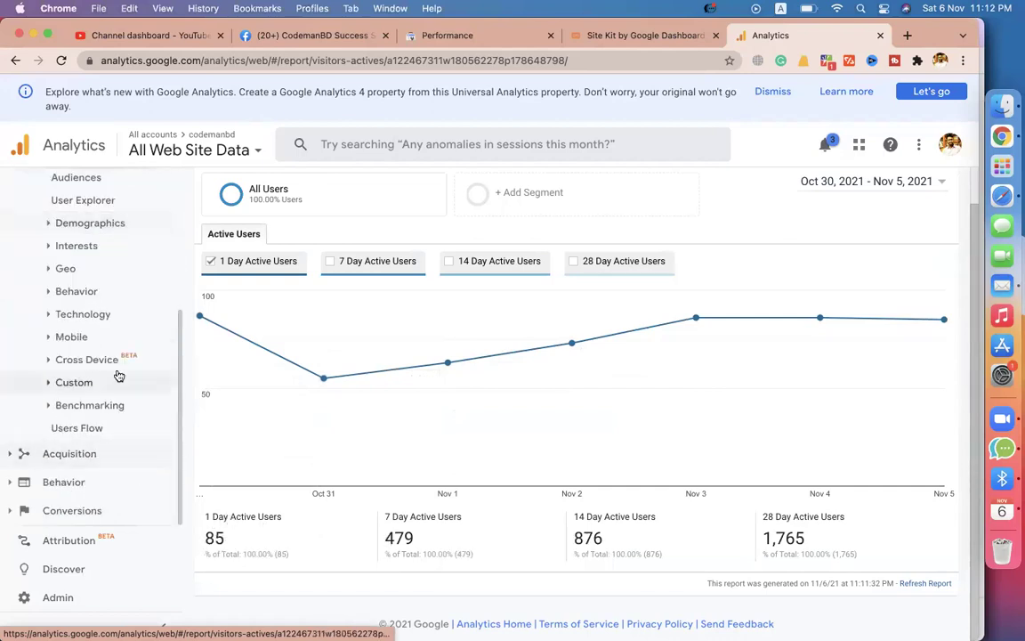
{"action": "scroll", "coordinate": [364, 352], "scroll_direction": "up", "scroll_amount": 1}
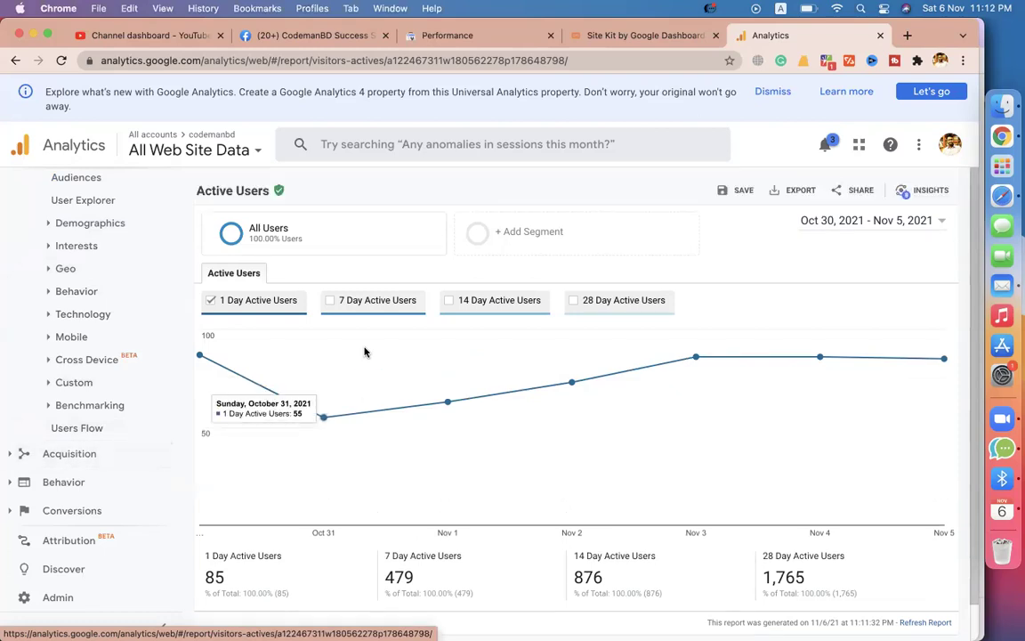
{"action": "scroll", "coordinate": [107, 282], "scroll_direction": "up", "scroll_amount": 5}
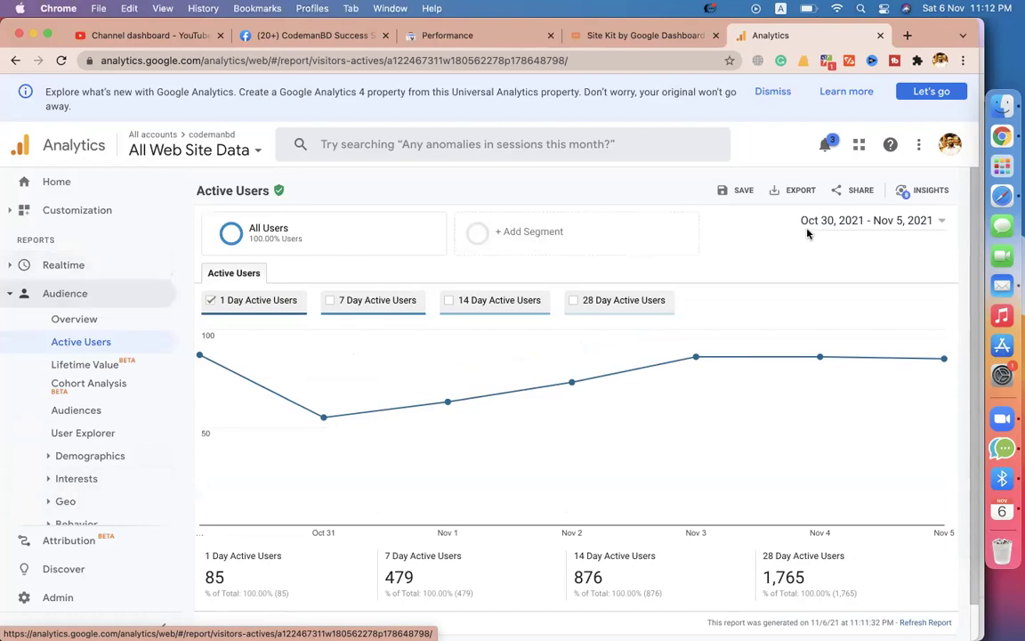
{"action": "left_click", "coordinate": [837, 221]}
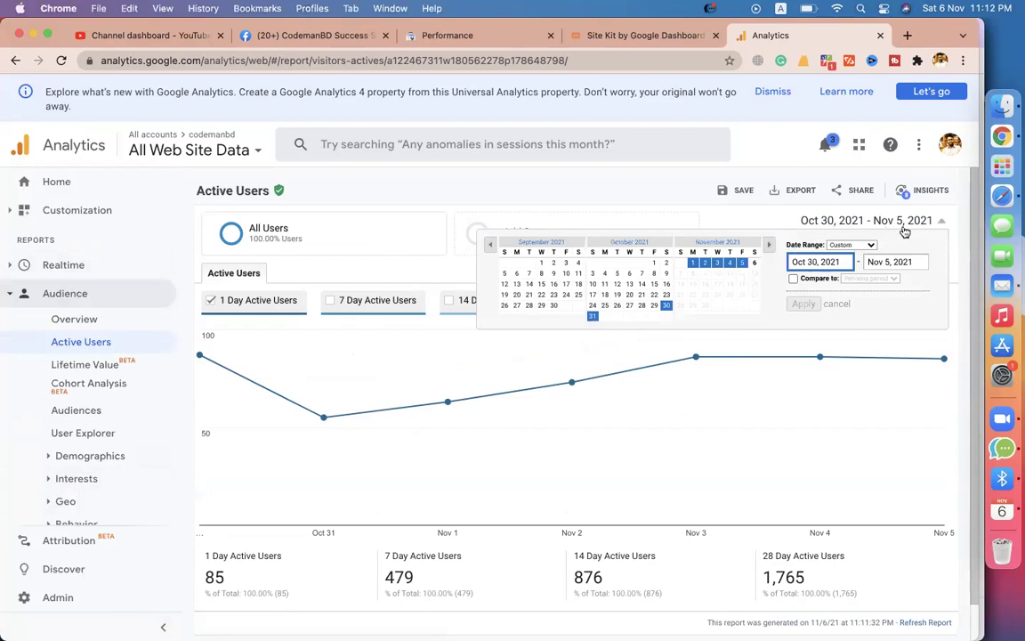
{"action": "left_click", "coordinate": [541, 262]}
{"action": "left_click", "coordinate": [591, 316]}
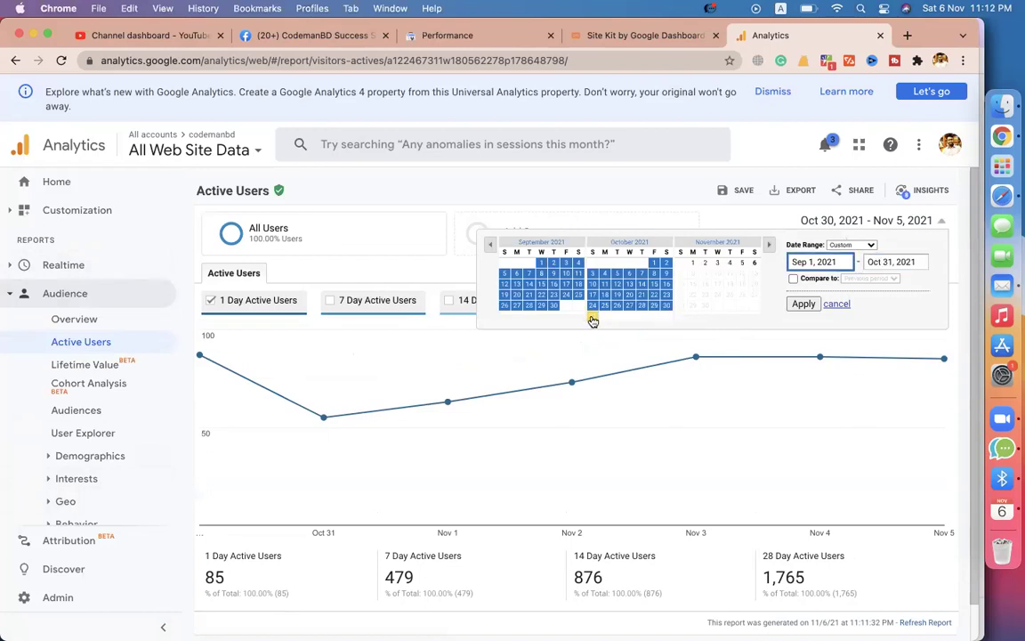
{"action": "left_click", "coordinate": [842, 400]}
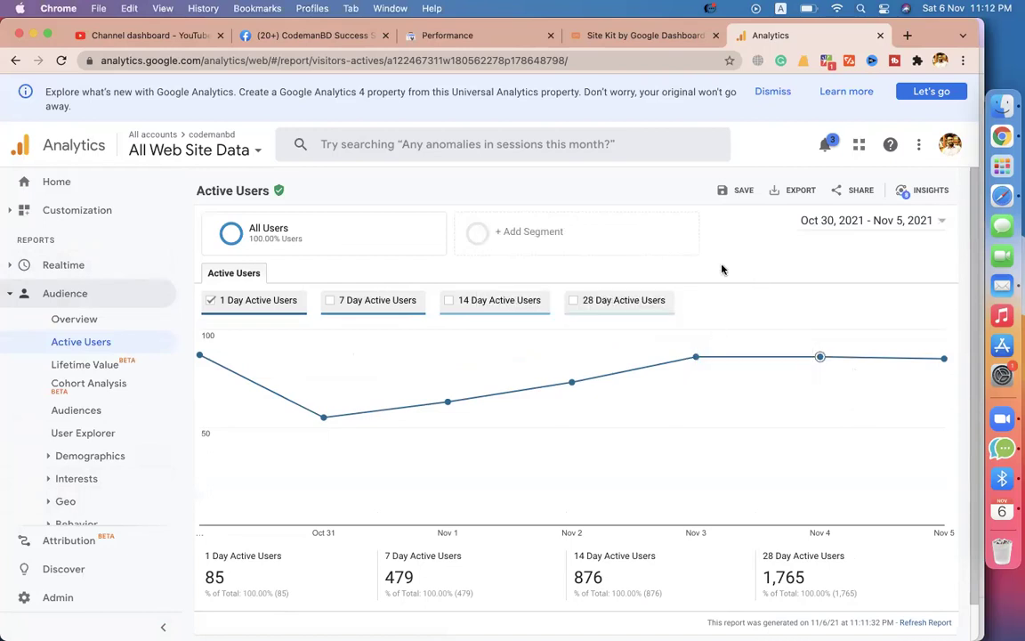
{"action": "mouse_move", "coordinate": [508, 429]}
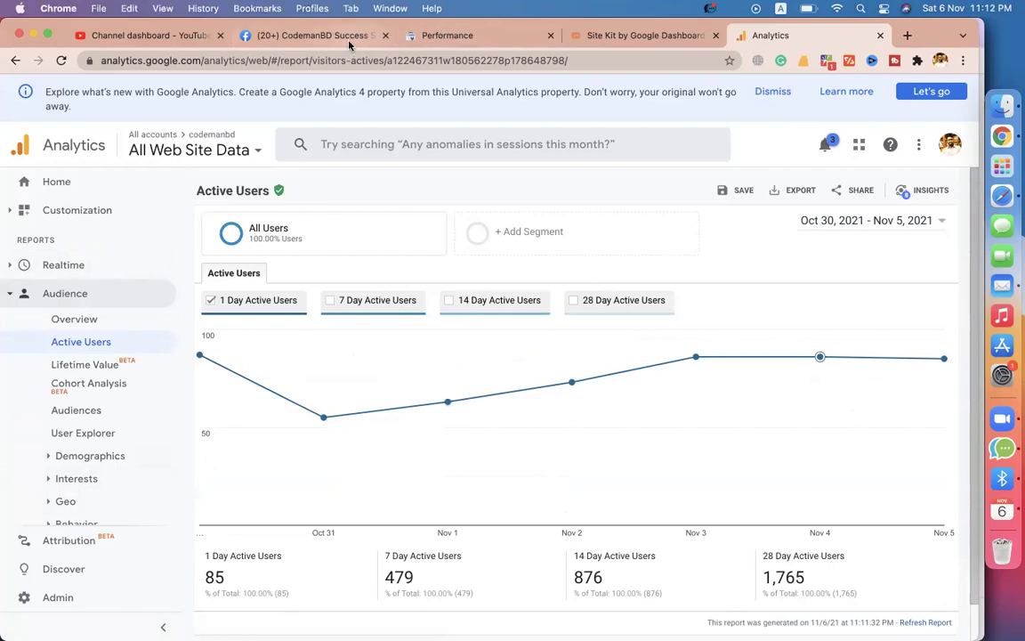
Step: Glance at Search Console Performance, switch to the Site Kit dashboard, and compare its field and lab page speed metrics
{"action": "left_click", "coordinate": [455, 37]}
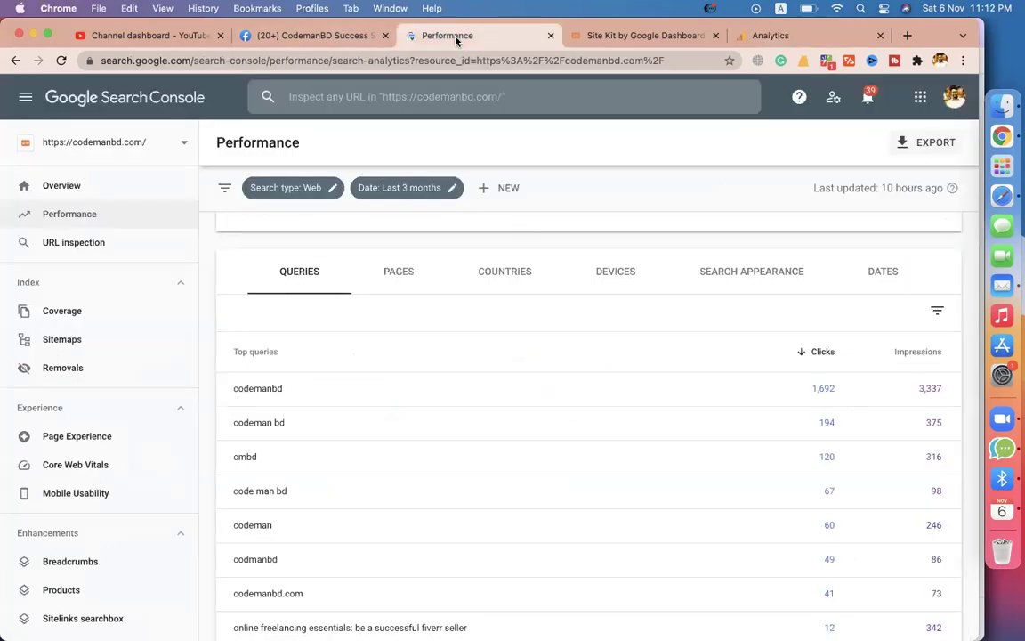
{"action": "left_click", "coordinate": [574, 35]}
{"action": "scroll", "coordinate": [342, 247], "scroll_direction": "down", "scroll_amount": 10}
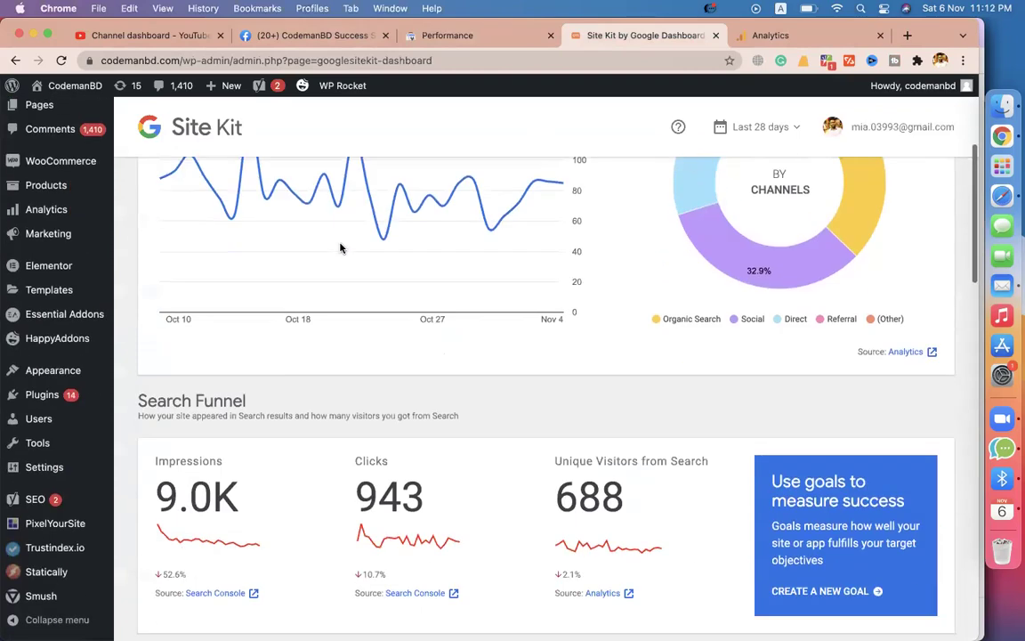
{"action": "scroll", "coordinate": [254, 461], "scroll_direction": "down", "scroll_amount": 15}
{"action": "left_click", "coordinate": [254, 459]}
{"action": "scroll", "coordinate": [379, 416], "scroll_direction": "down", "scroll_amount": 3}
{"action": "scroll", "coordinate": [379, 418], "scroll_direction": "up", "scroll_amount": 5}
{"action": "scroll", "coordinate": [380, 432], "scroll_direction": "down", "scroll_amount": 3}
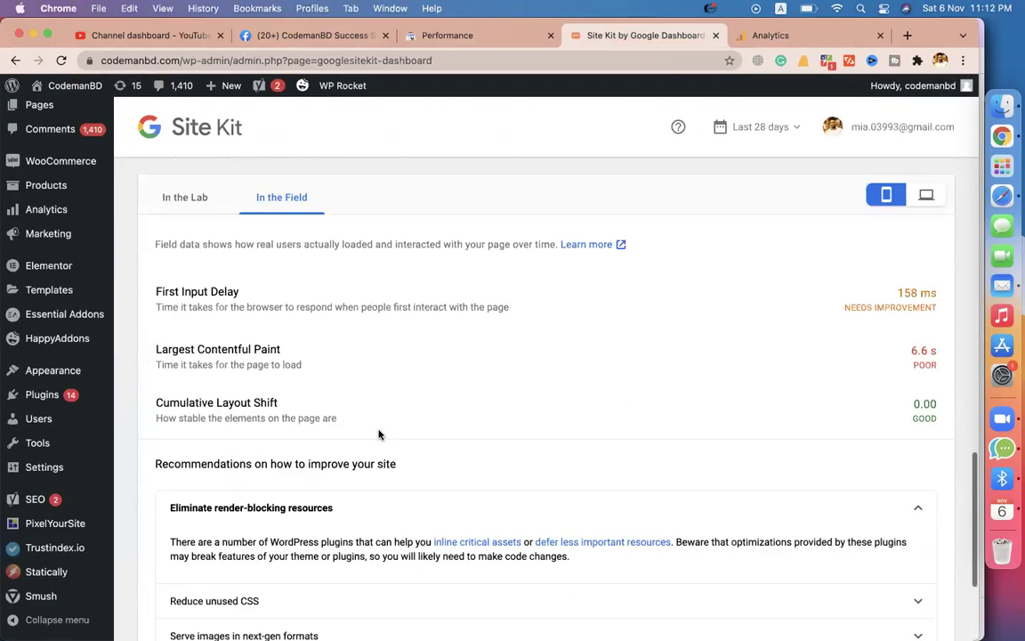
{"action": "left_click", "coordinate": [169, 199]}
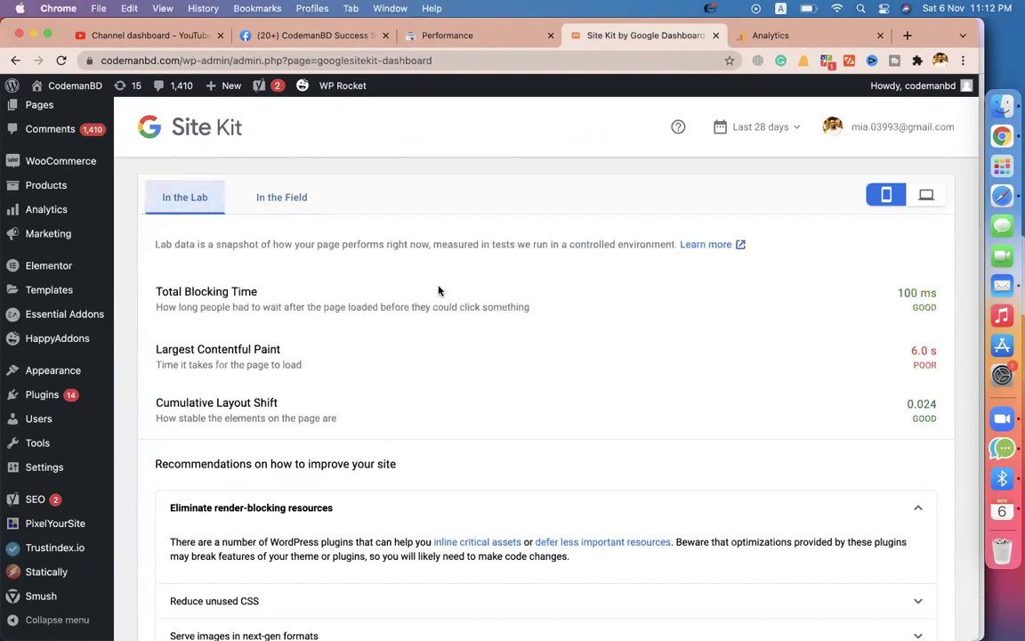
Step: Examine the traffic overview, top search queries and most popular content in Site Kit, and return to the Analytics Active Users report
{"action": "scroll", "coordinate": [438, 290], "scroll_direction": "up", "scroll_amount": 20}
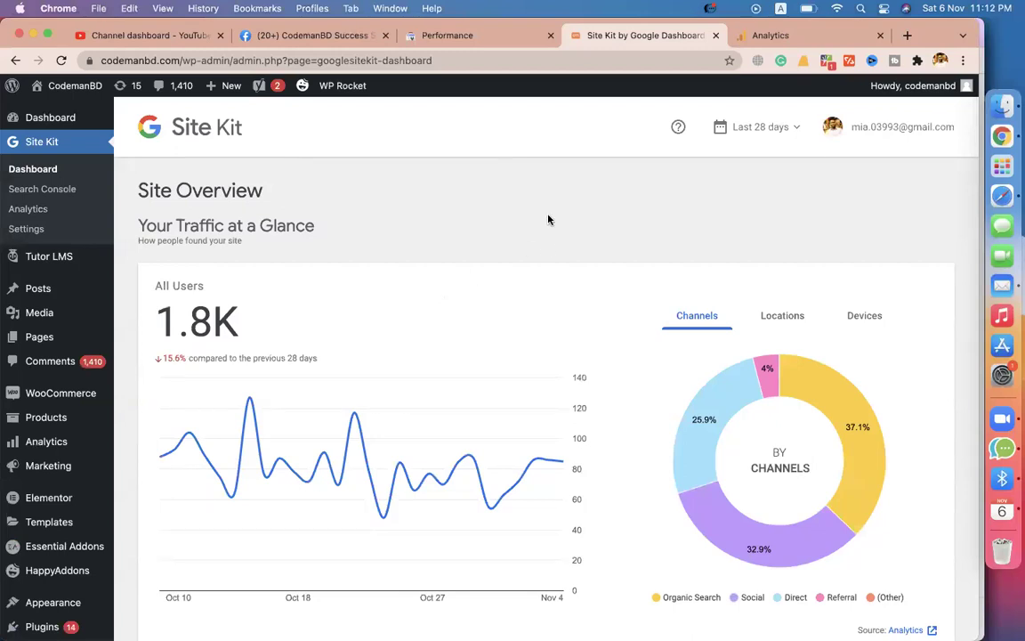
{"action": "scroll", "coordinate": [502, 323], "scroll_direction": "down", "scroll_amount": 10}
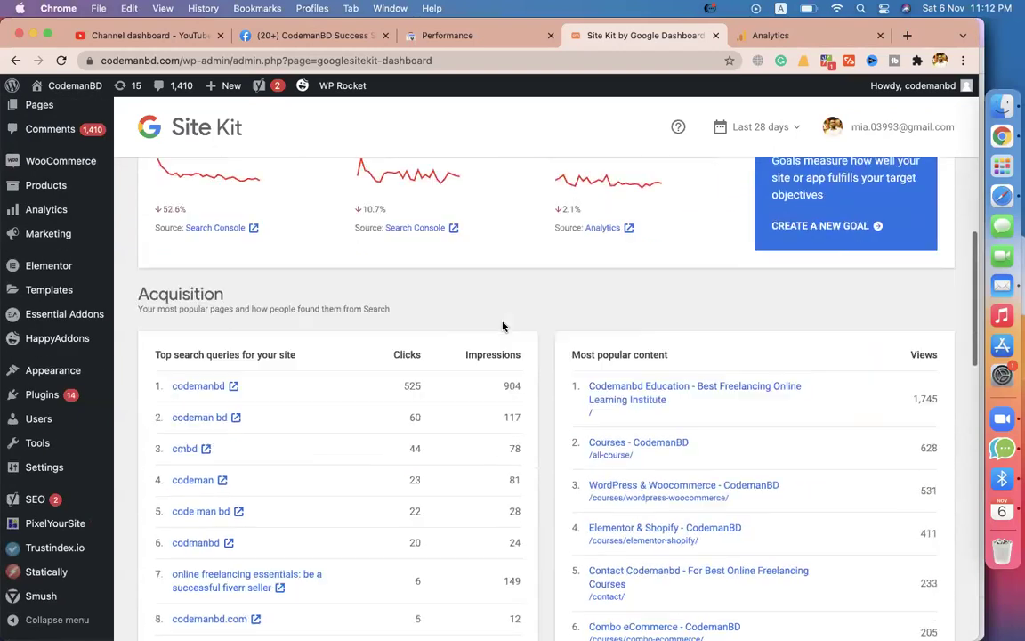
{"action": "scroll", "coordinate": [503, 322], "scroll_direction": "down", "scroll_amount": 3}
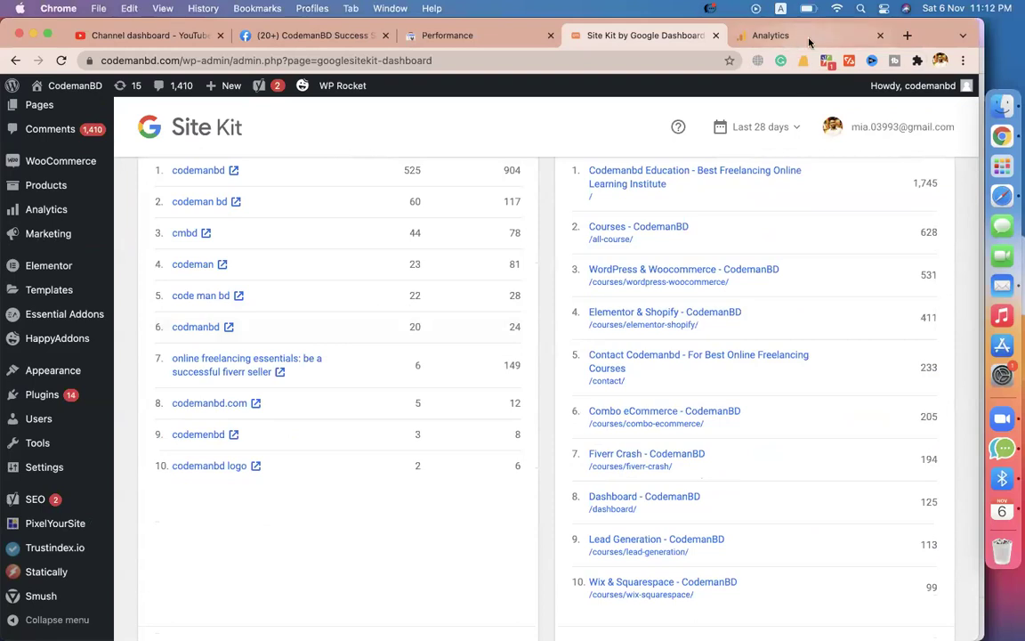
{"action": "left_click", "coordinate": [846, 36]}
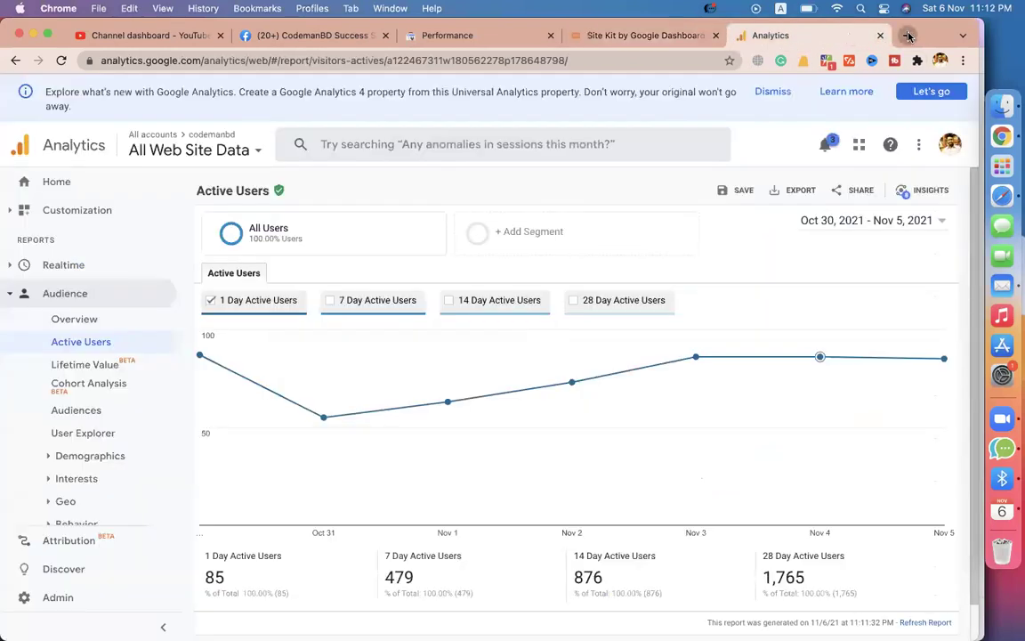
Step: Open codemanbd.com in a new browser tab, after a brief look at the FATRANK rank checker
{"action": "key", "text": "super+t"}
{"action": "left_click", "coordinate": [801, 60]}
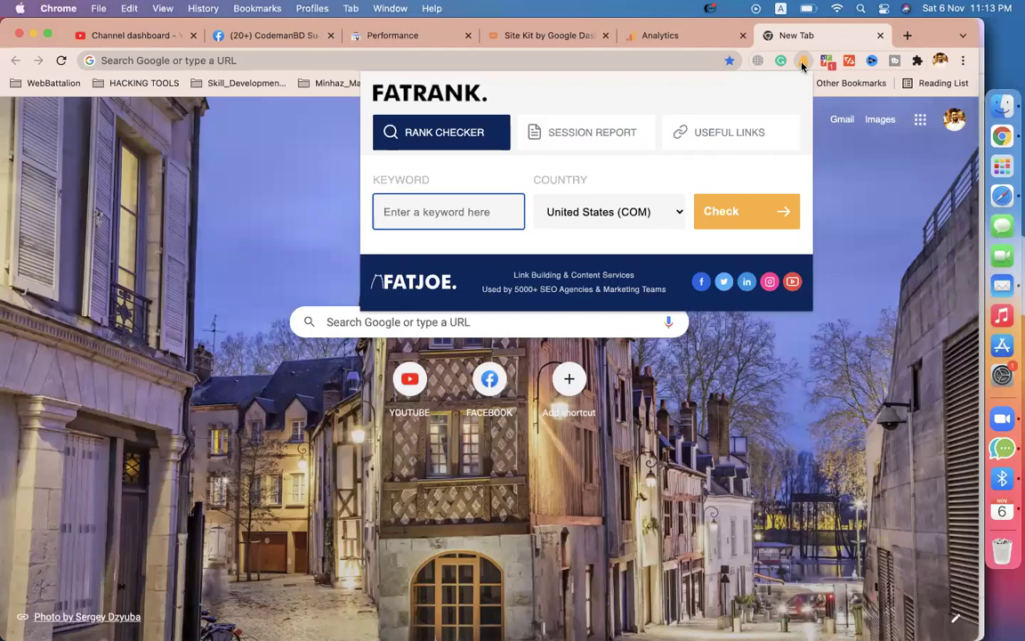
{"action": "key", "text": "Escape"}
{"action": "left_click", "coordinate": [494, 57]}
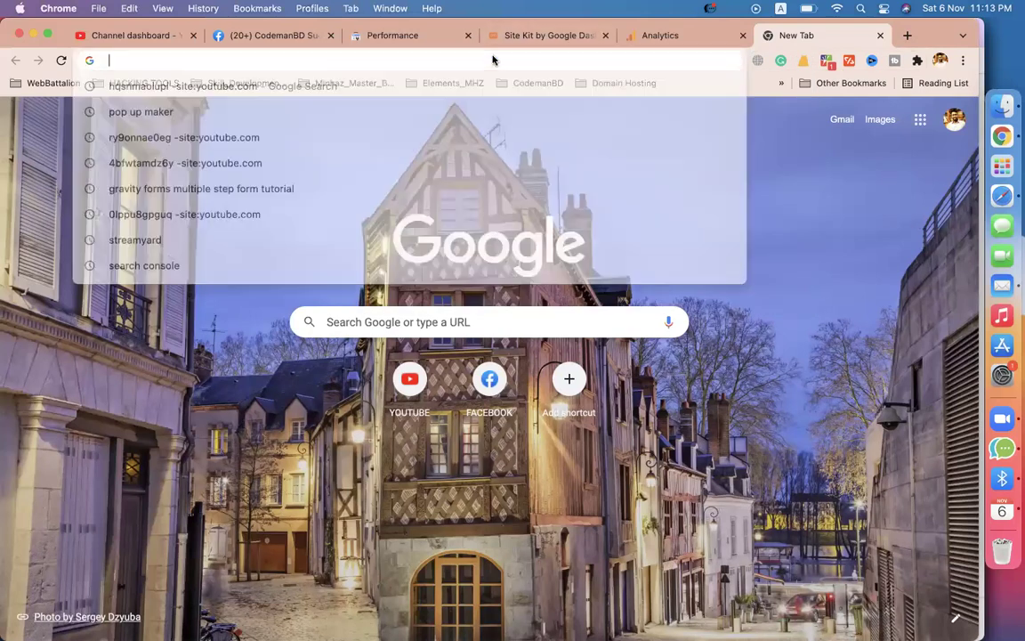
{"action": "type", "text": "co"}
{"action": "key", "text": "Return"}
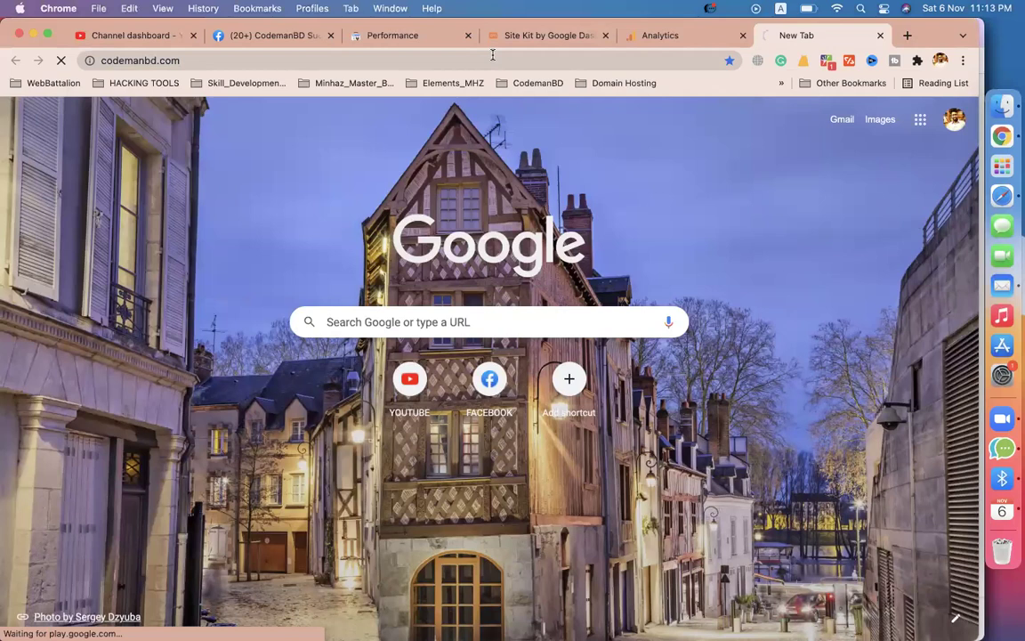
Step: Copy the first top search query, codemanbd, from the Site Kit dashboard
{"action": "left_click", "coordinate": [496, 34]}
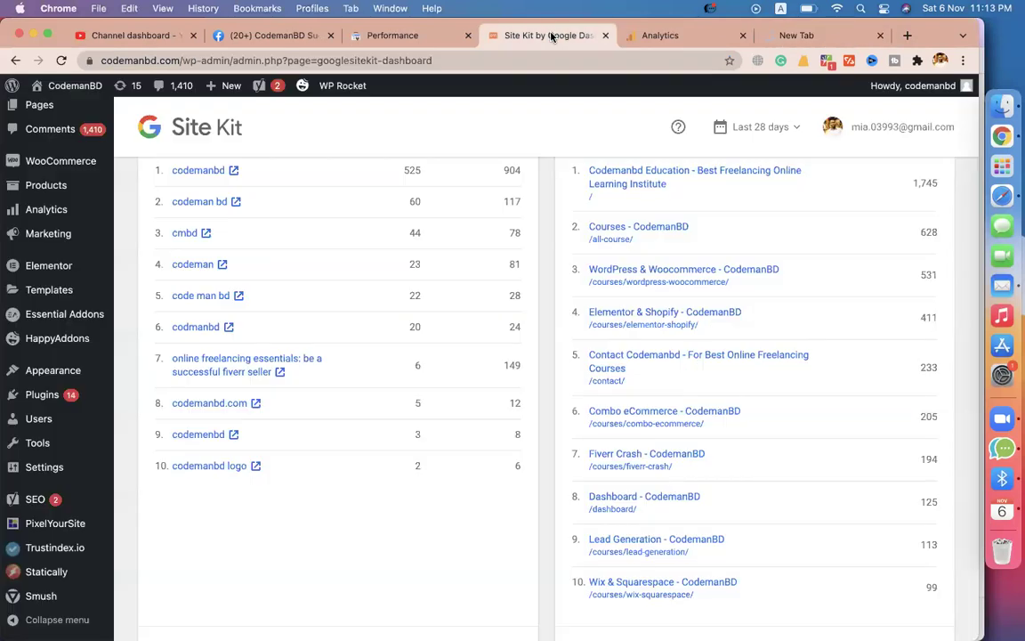
{"action": "scroll", "coordinate": [249, 381], "scroll_direction": "up", "scroll_amount": 2}
{"action": "scroll", "coordinate": [249, 381], "scroll_direction": "up", "scroll_amount": 1}
{"action": "left_click_drag", "start_coordinate": [158, 239], "coordinate": [223, 240]}
{"action": "key", "text": "cmd+c"}
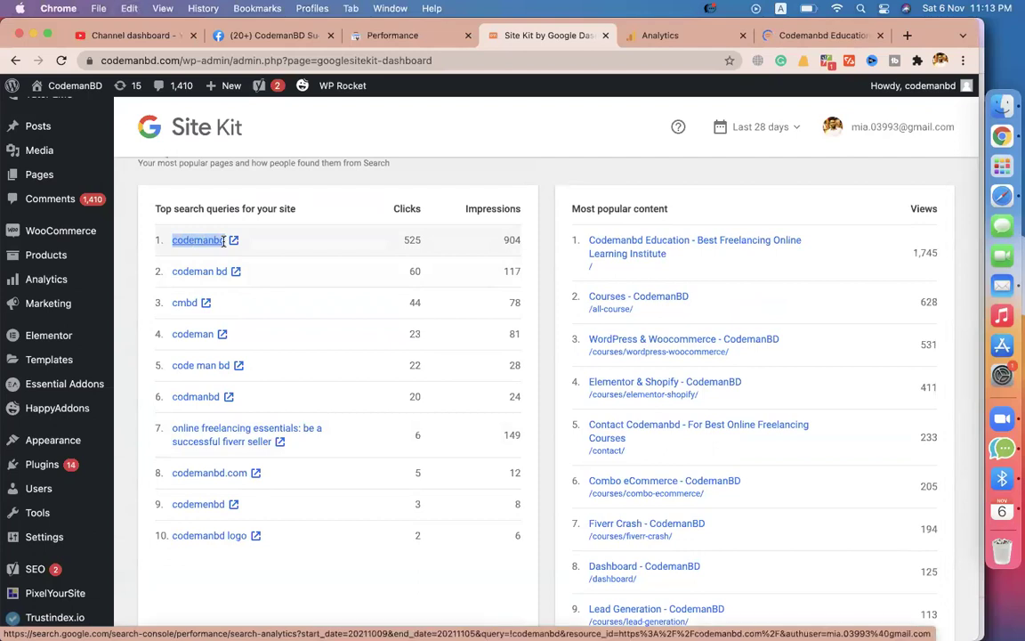
Step: Check the Google rank of codemanbd.com for the keyword codemanbd in the United States with FATRANK
{"action": "left_click", "coordinate": [797, 38]}
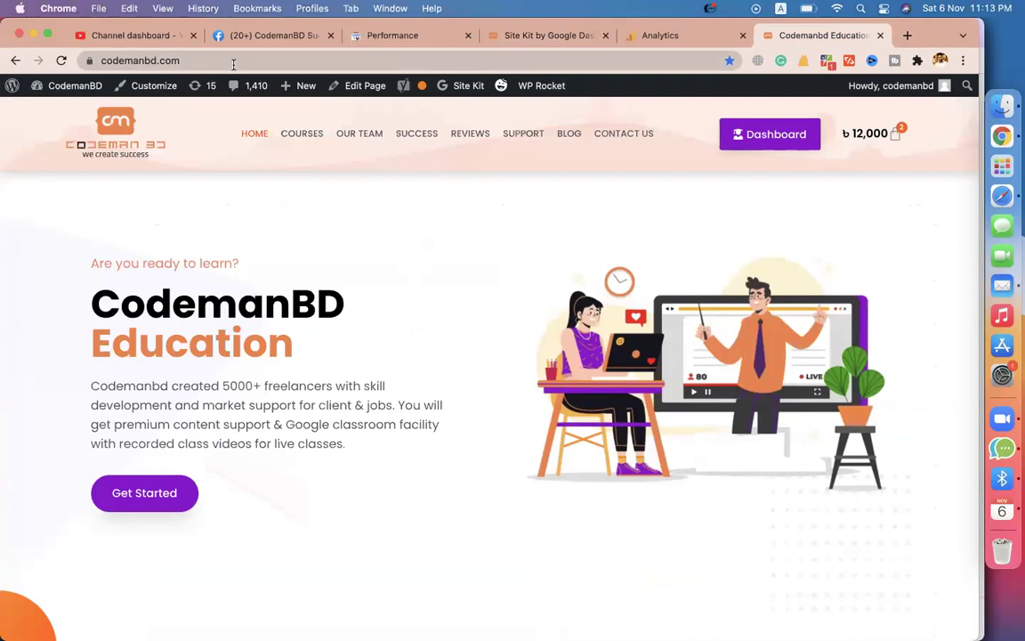
{"action": "left_click", "coordinate": [805, 61]}
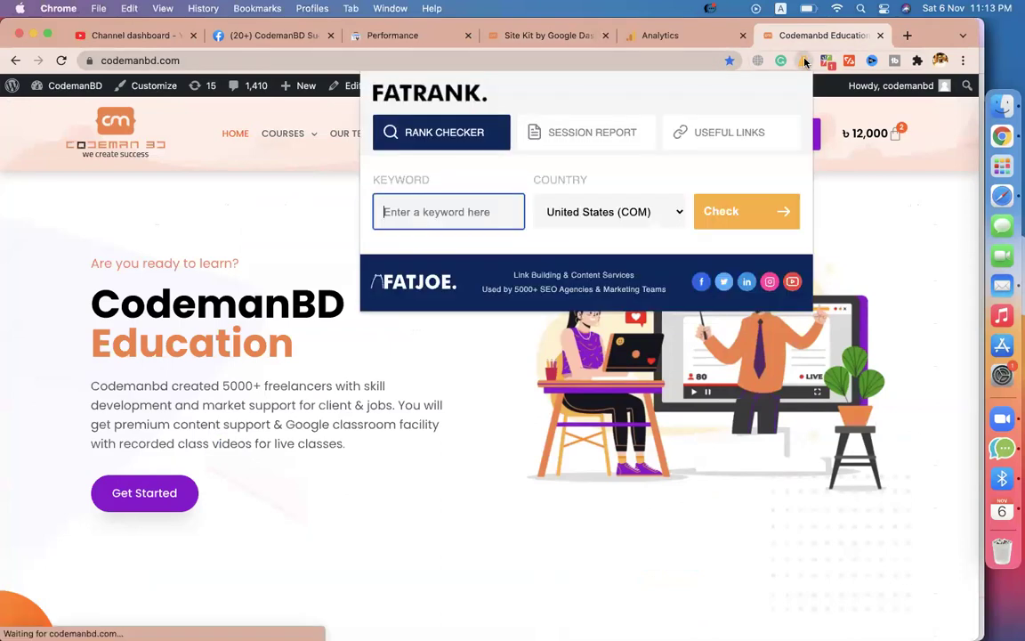
{"action": "key", "text": "cmd+v"}
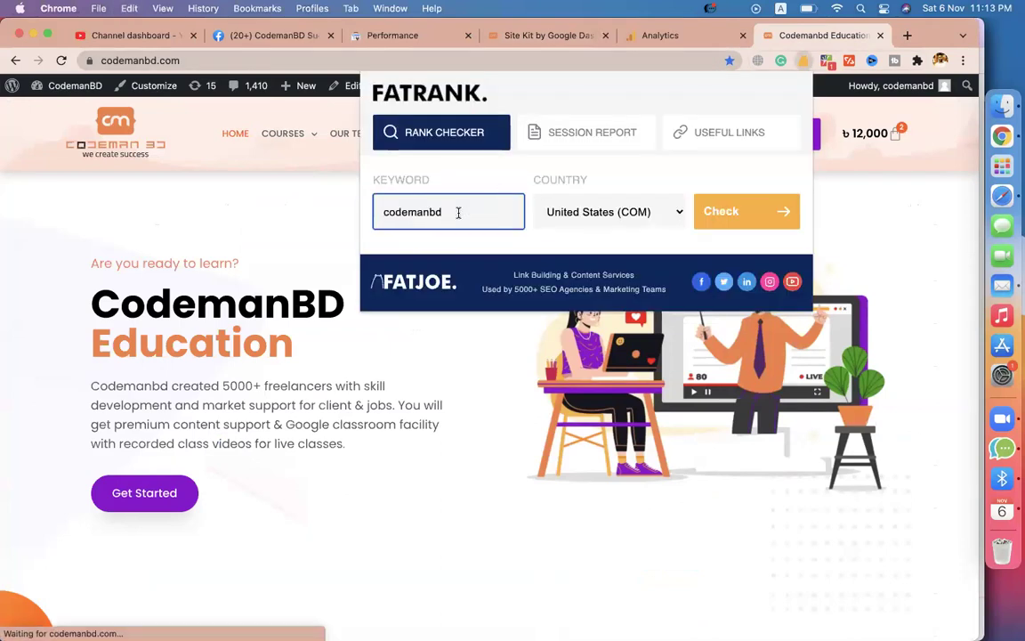
{"action": "left_click", "coordinate": [729, 218]}
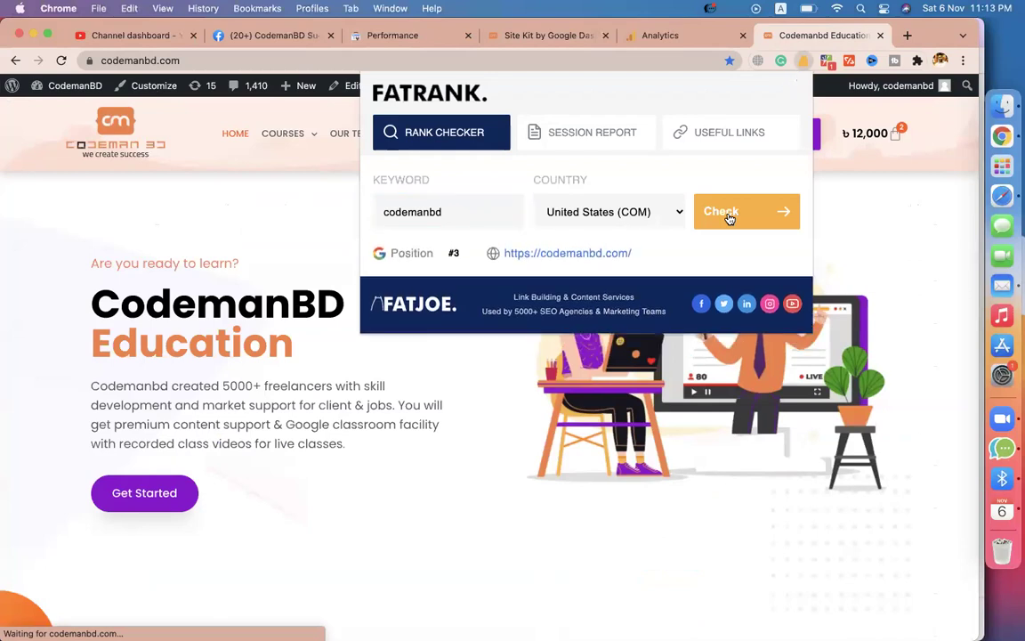
Step: Set the FATRANK country to Bangladesh (BD) and check the rank for codemanbd again
{"action": "left_click", "coordinate": [567, 214]}
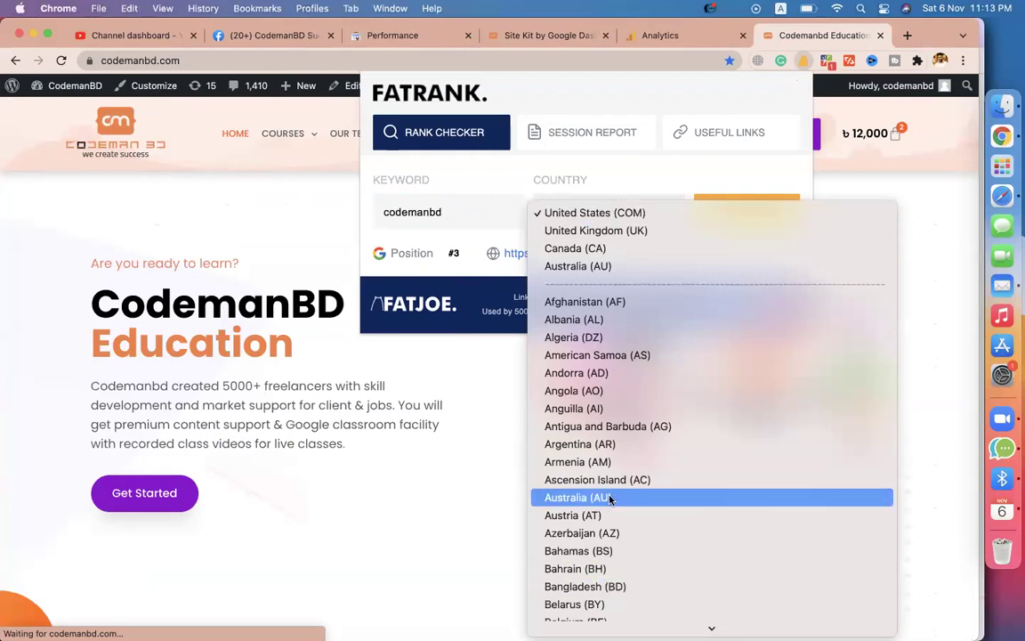
{"action": "left_click", "coordinate": [579, 587]}
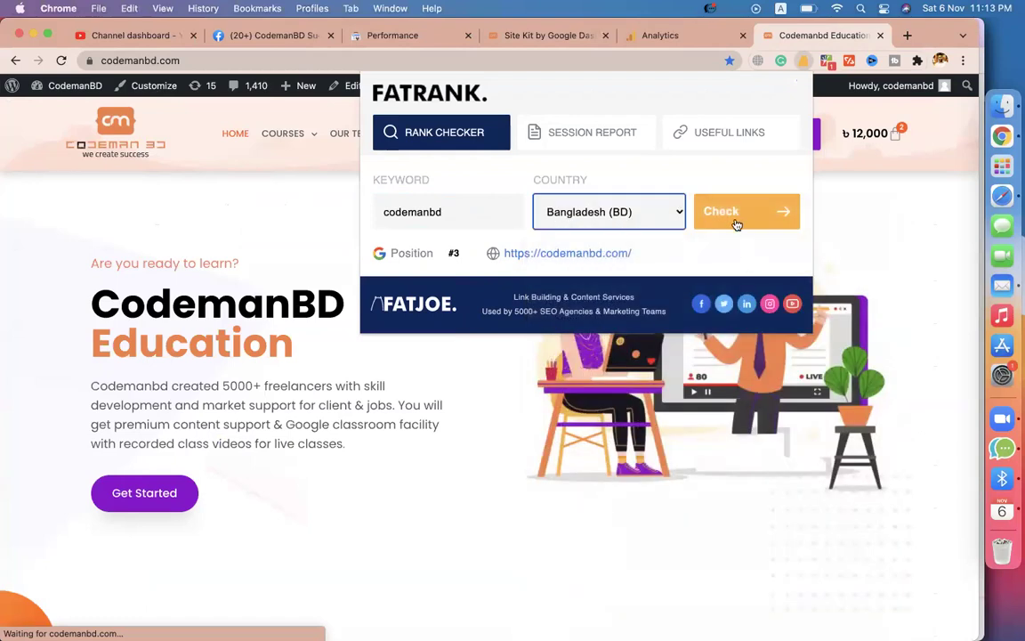
{"action": "left_click", "coordinate": [734, 218]}
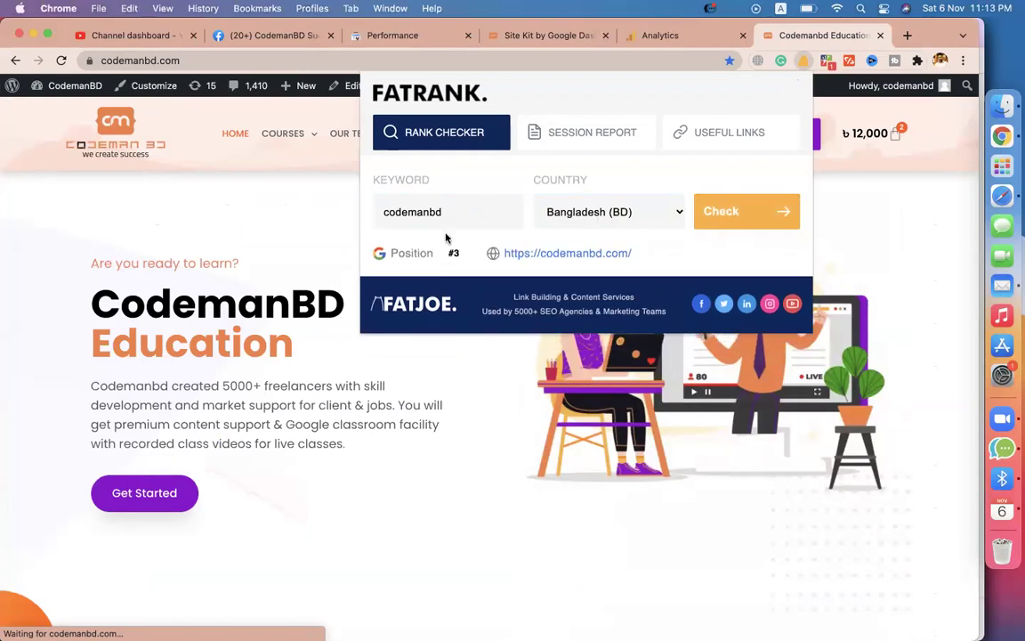
Step: Search Google for codemanbd in a new tab and view the query's search performance and first results
{"action": "left_click", "coordinate": [907, 35]}
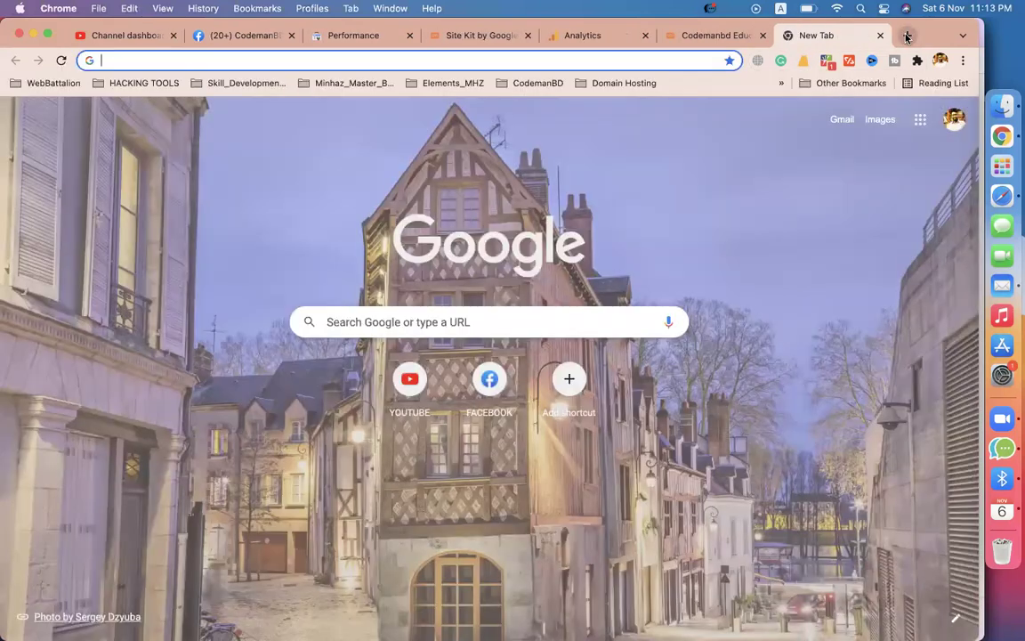
{"action": "type", "text": "codemanbd"}
{"action": "key", "text": "Return"}
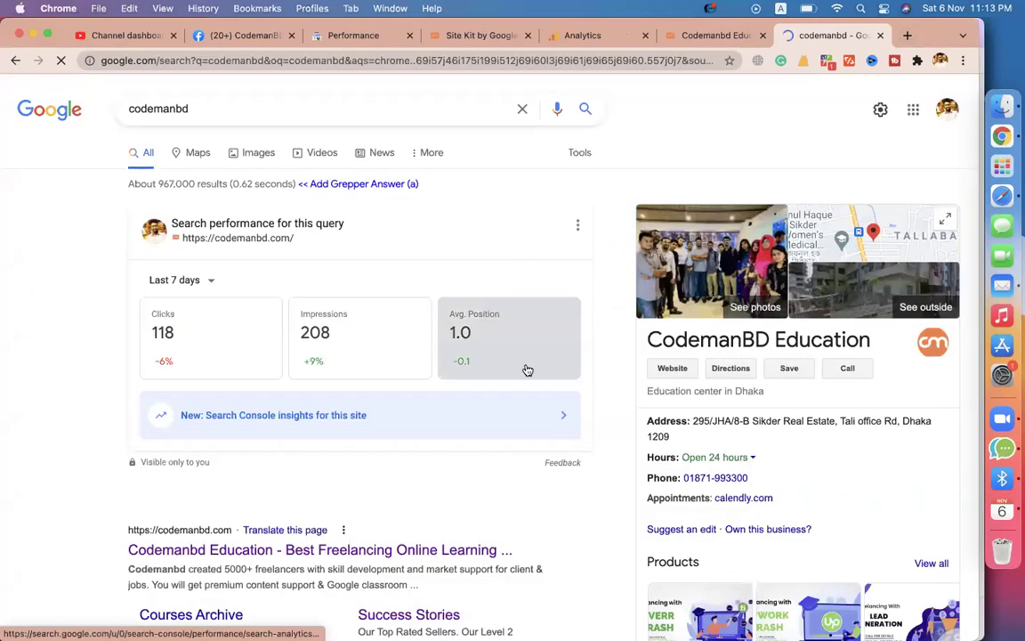
{"action": "scroll", "coordinate": [498, 361], "scroll_direction": "down", "scroll_amount": 3}
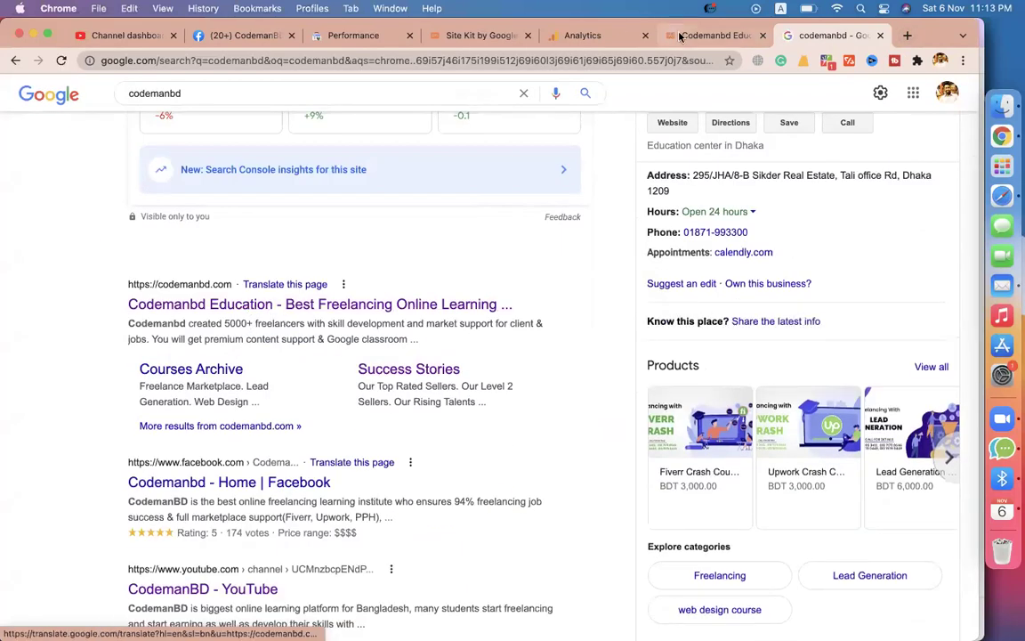
Step: Return to the Site Kit dashboard and highlight the third top search query, cmbd
{"action": "left_click", "coordinate": [712, 36]}
{"action": "left_click", "coordinate": [457, 36]}
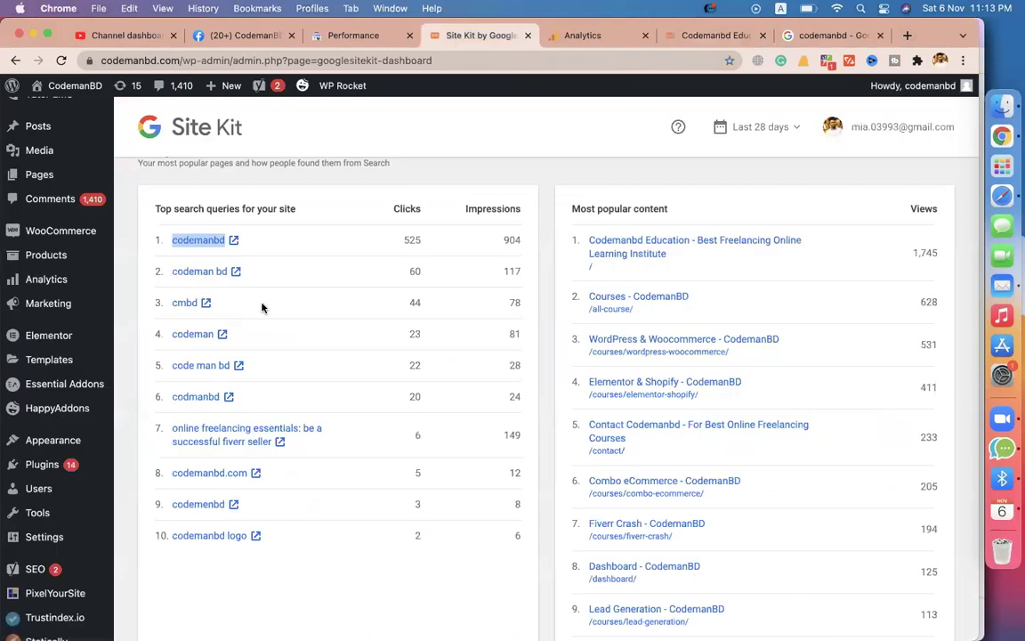
{"action": "left_click_drag", "start_coordinate": [166, 302], "coordinate": [196, 302]}
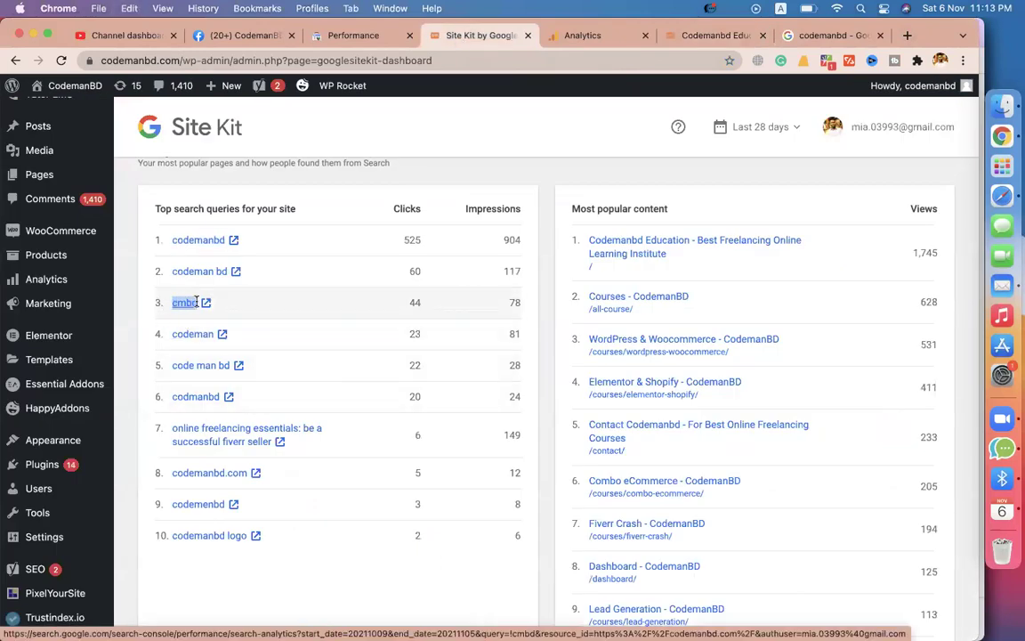
Step: Examine the Google results for codemanbd through to the related searches, noting which sites are listed
{"action": "left_click", "coordinate": [842, 40]}
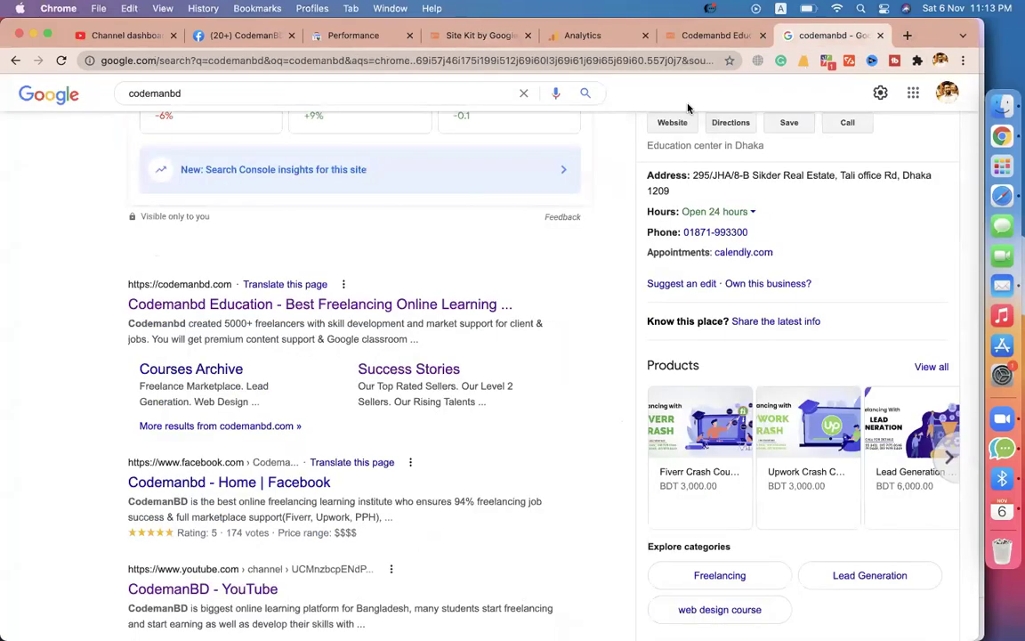
{"action": "scroll", "coordinate": [465, 275], "scroll_direction": "down", "scroll_amount": 2}
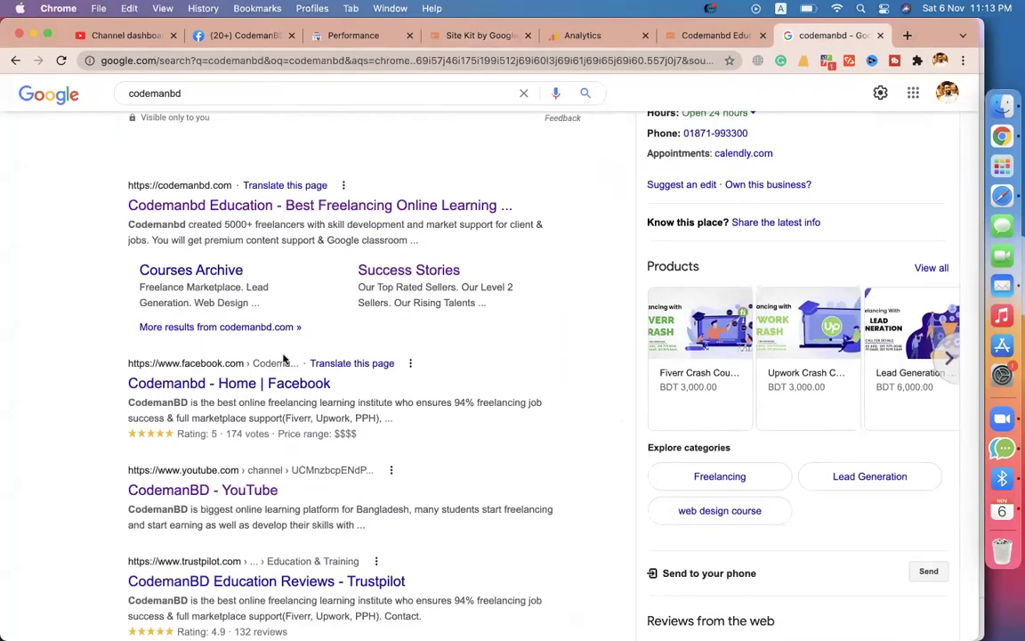
{"action": "scroll", "coordinate": [245, 436], "scroll_direction": "down", "scroll_amount": 1}
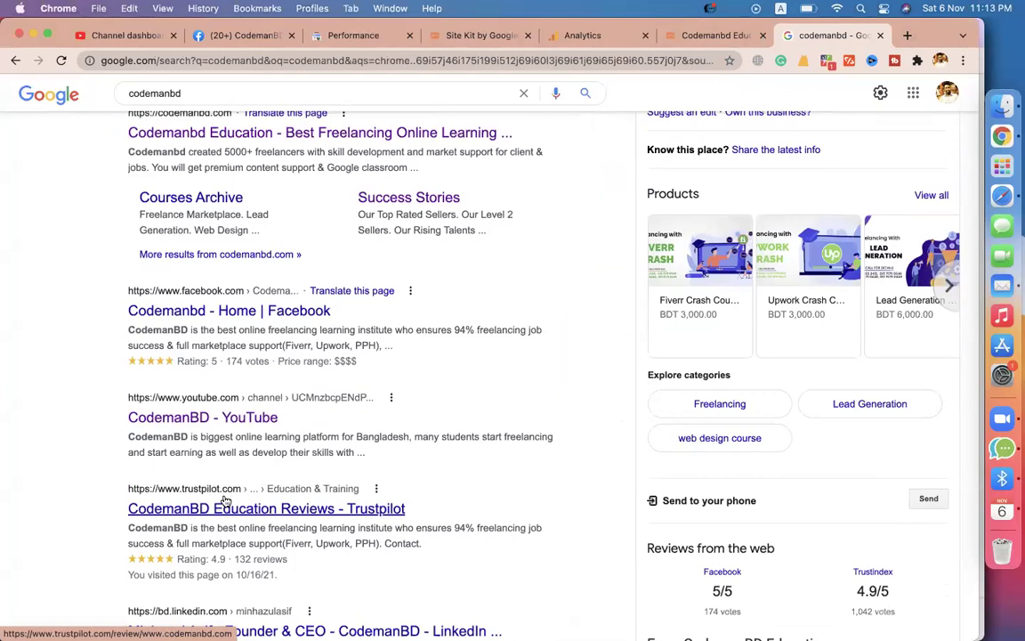
{"action": "scroll", "coordinate": [109, 416], "scroll_direction": "down", "scroll_amount": 6}
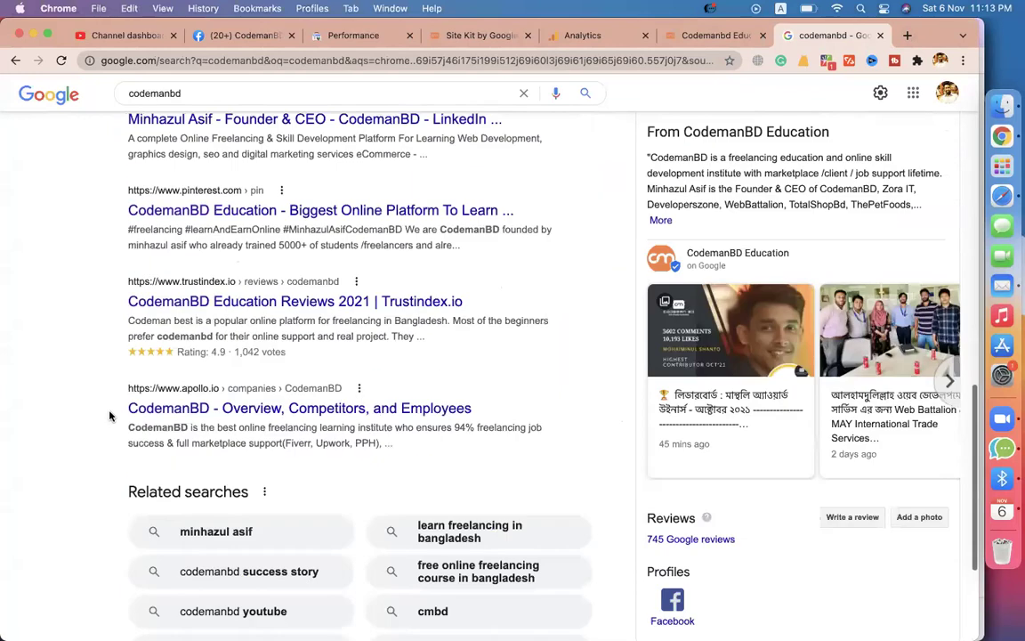
{"action": "scroll", "coordinate": [109, 416], "scroll_direction": "down", "scroll_amount": 2}
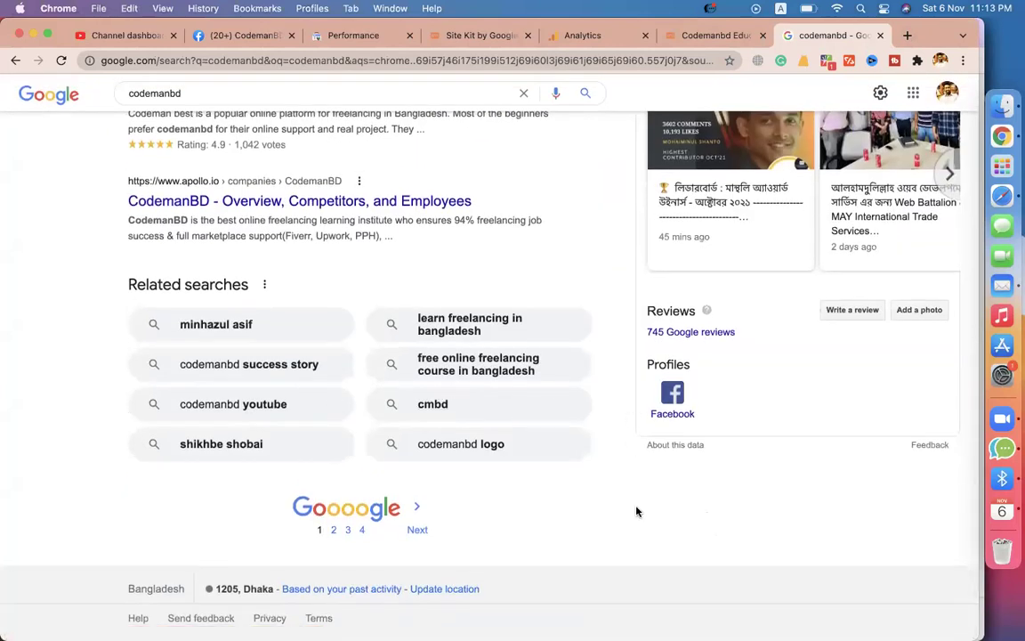
{"action": "scroll", "coordinate": [593, 462], "scroll_direction": "up", "scroll_amount": 5}
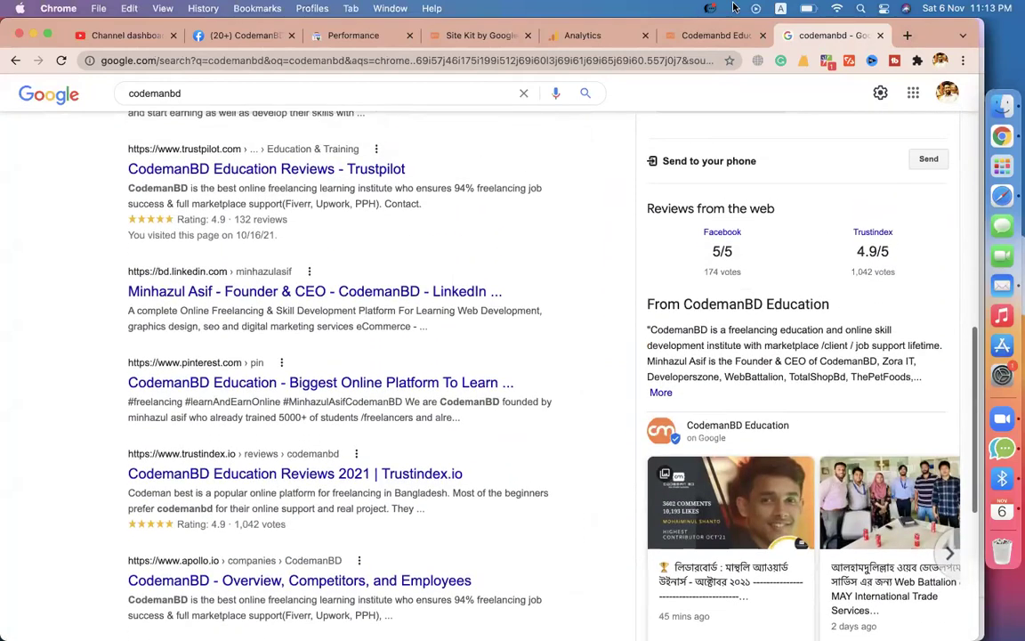
Step: Check the rank of codemanbd.com for the keyword cmbd in Bangladesh with FATRANK, and close the checker
{"action": "left_click", "coordinate": [715, 35]}
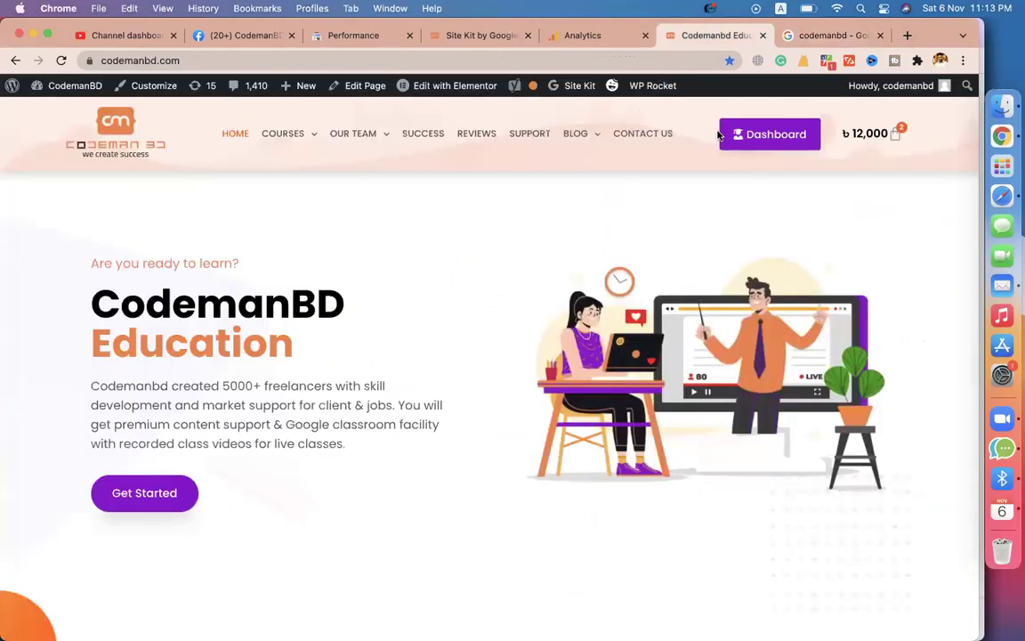
{"action": "left_click", "coordinate": [803, 59]}
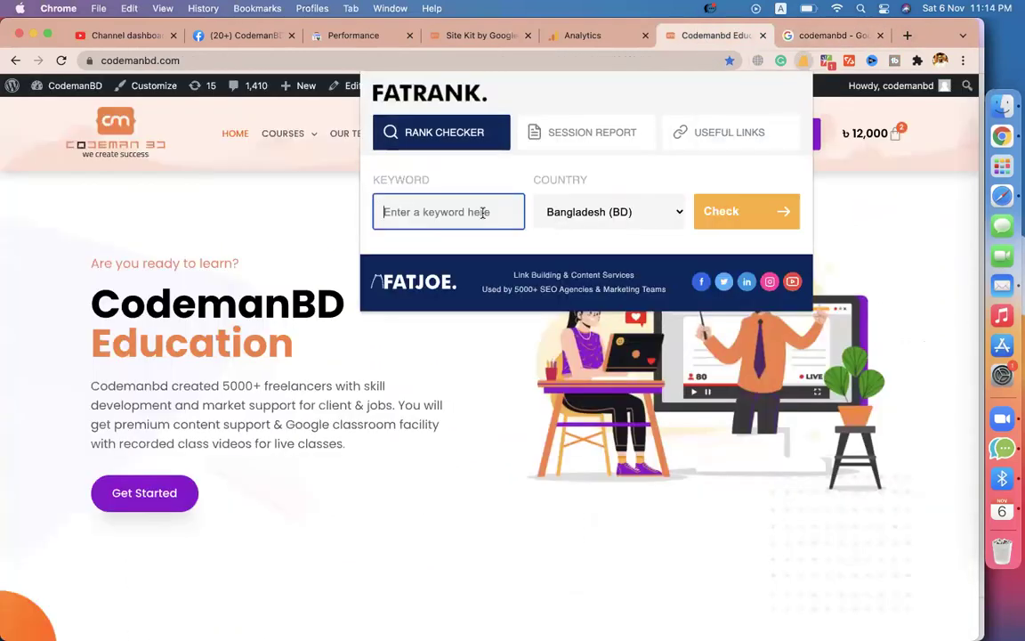
{"action": "type", "text": "cmbd"}
{"action": "left_click", "coordinate": [727, 213]}
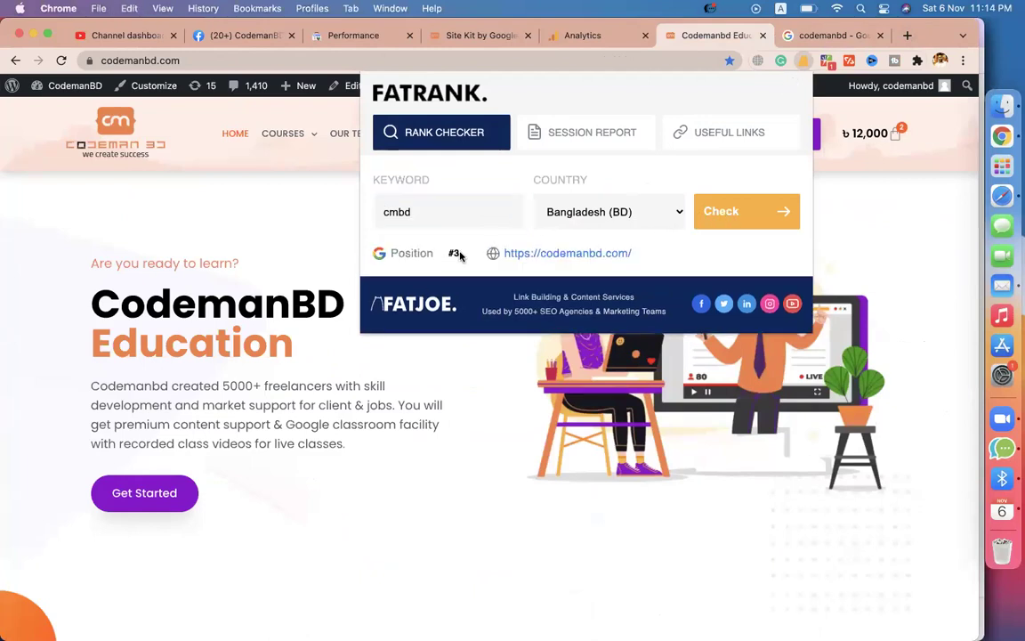
{"action": "left_click", "coordinate": [267, 218]}
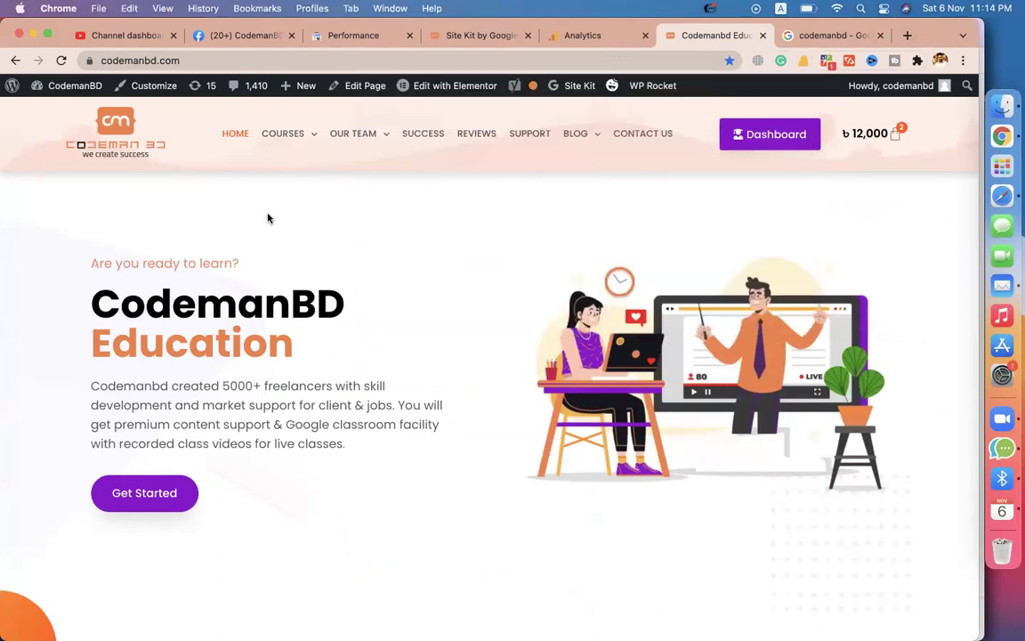
Step: Return to the Site Kit traffic overview of codemanbd.com and open the plugin's settings
{"action": "left_click", "coordinate": [460, 35]}
{"action": "left_click", "coordinate": [541, 127]}
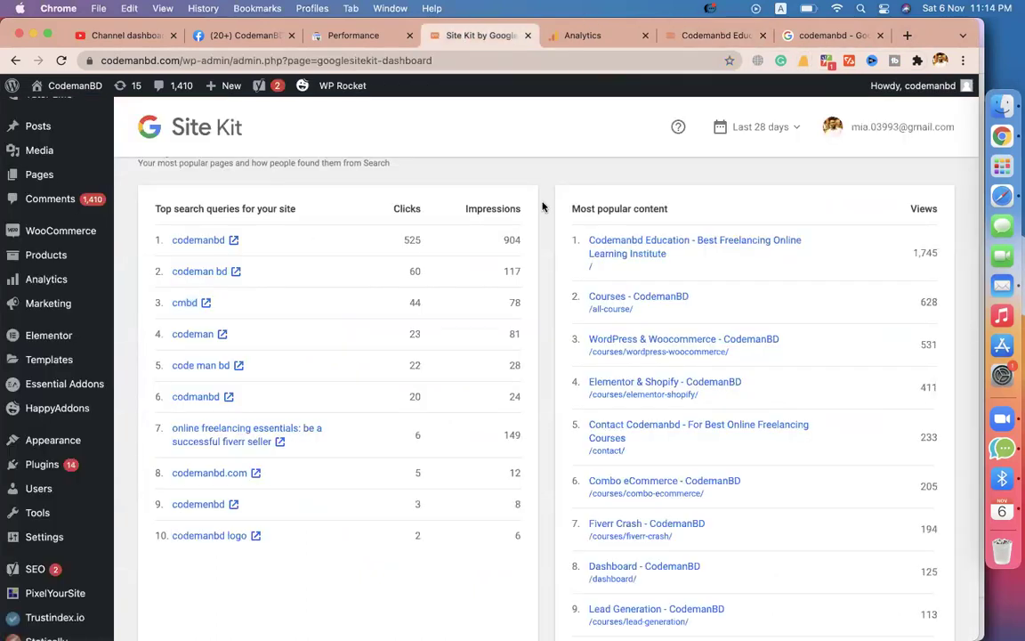
{"action": "scroll", "coordinate": [542, 207], "scroll_direction": "up", "scroll_amount": 15}
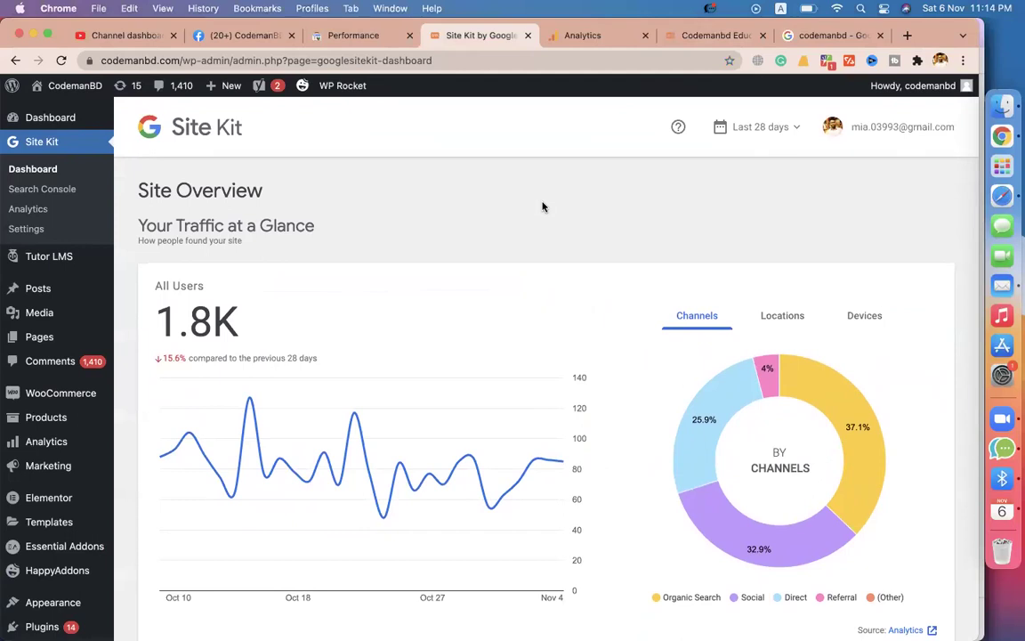
{"action": "left_click", "coordinate": [35, 231]}
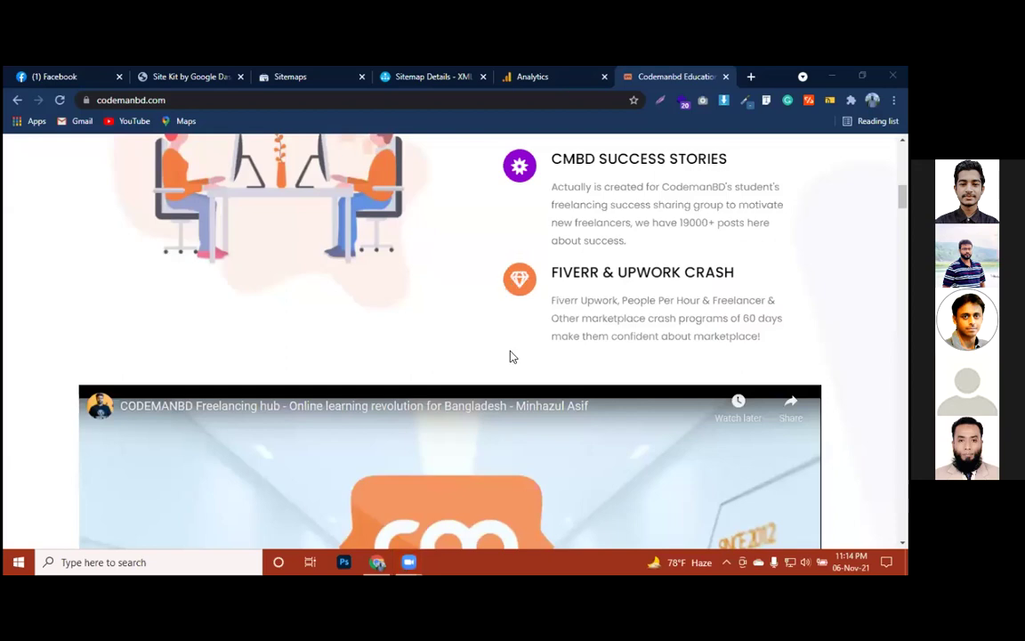
Step: Switch to the newly connected site's Site Kit dashboard and open the additional services available to connect in its settings
{"action": "left_click", "coordinate": [532, 77]}
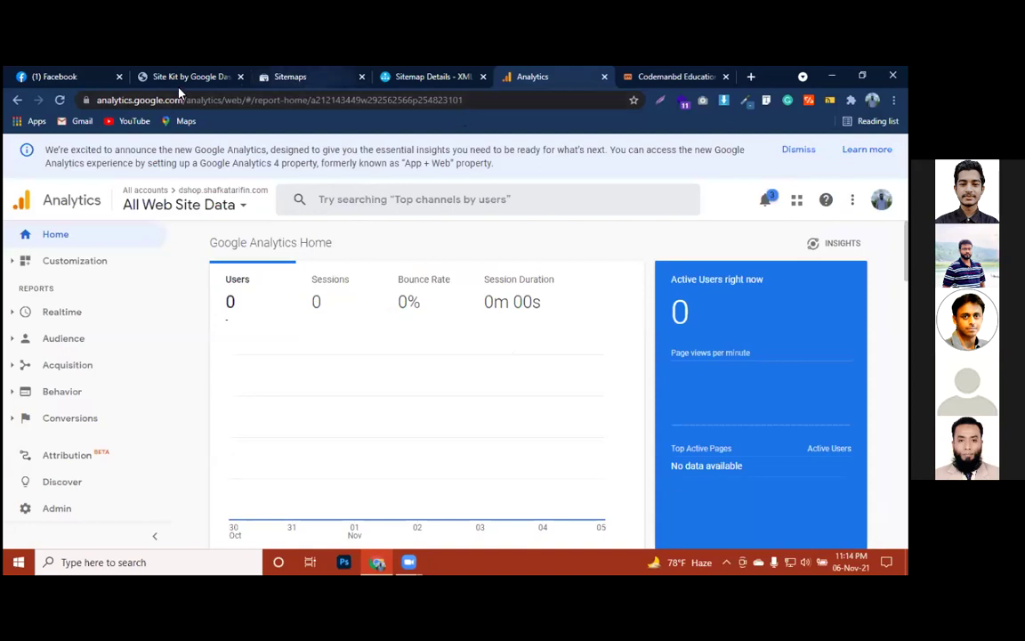
{"action": "left_click", "coordinate": [157, 77]}
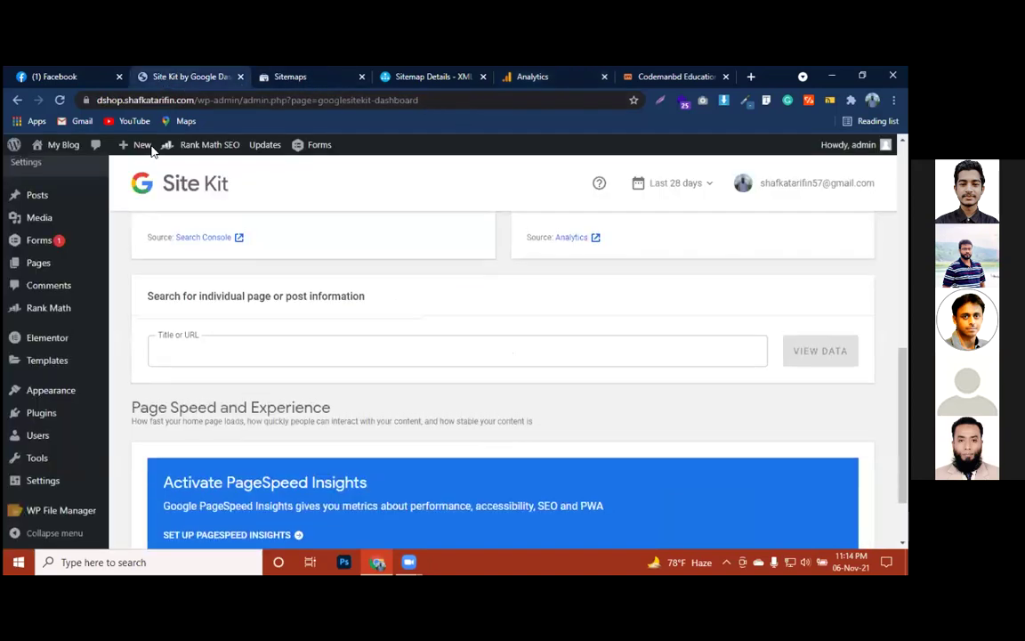
{"action": "scroll", "coordinate": [311, 304], "scroll_direction": "up", "scroll_amount": 15}
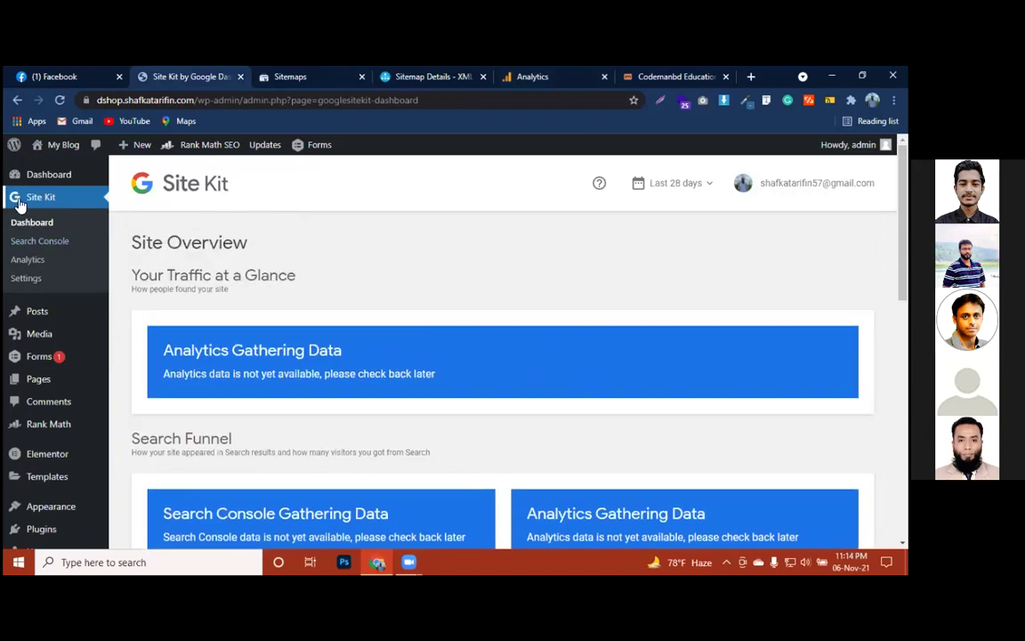
{"action": "left_click", "coordinate": [18, 279]}
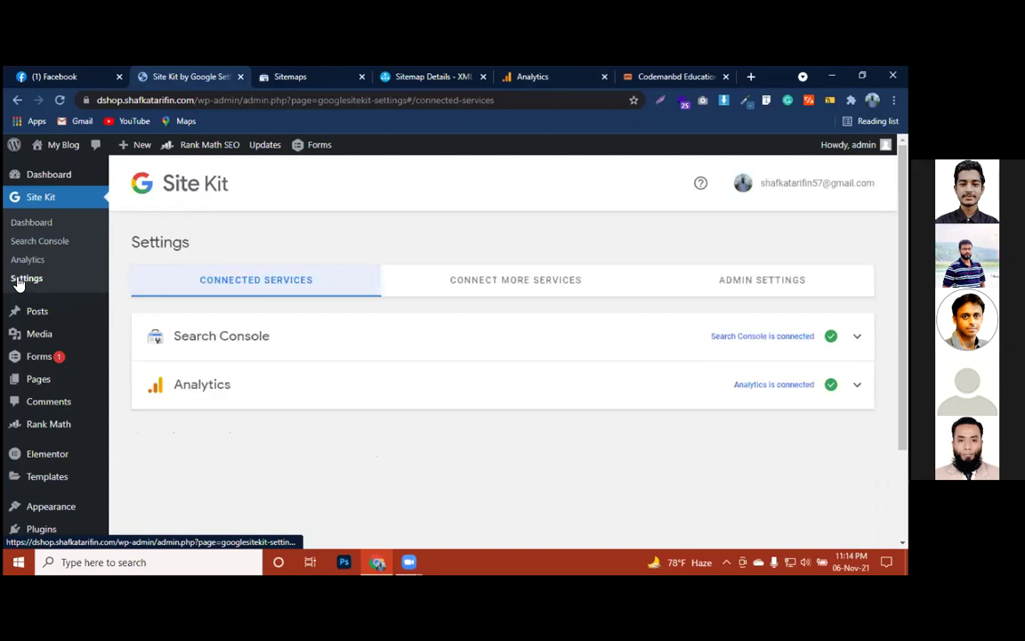
{"action": "left_click", "coordinate": [536, 282]}
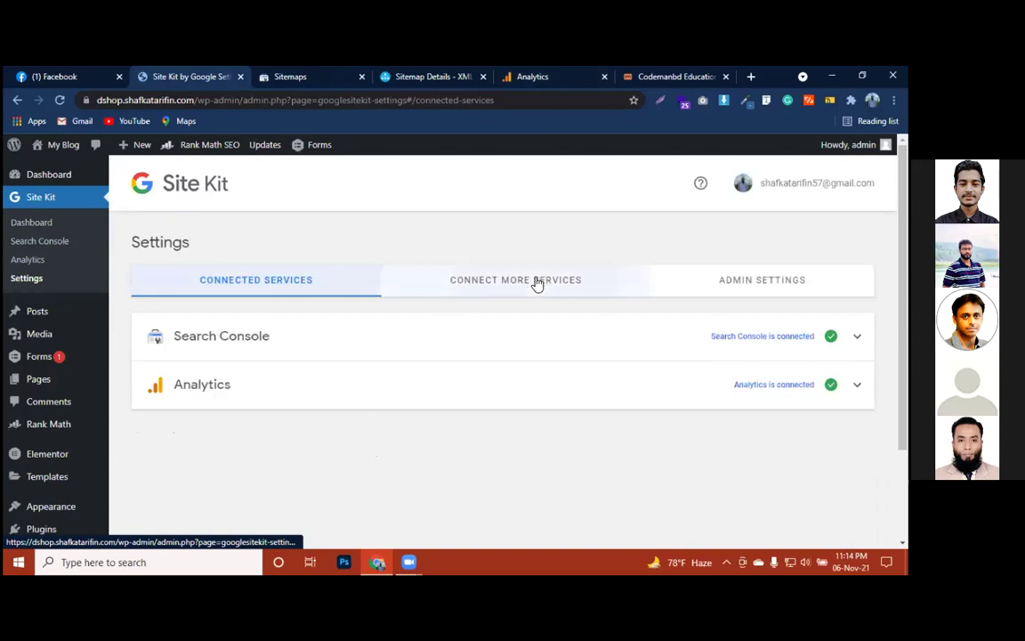
Step: Review the connected services in Site Kit and set up PageSpeed Insights from the additional services
{"action": "left_click", "coordinate": [313, 284]}
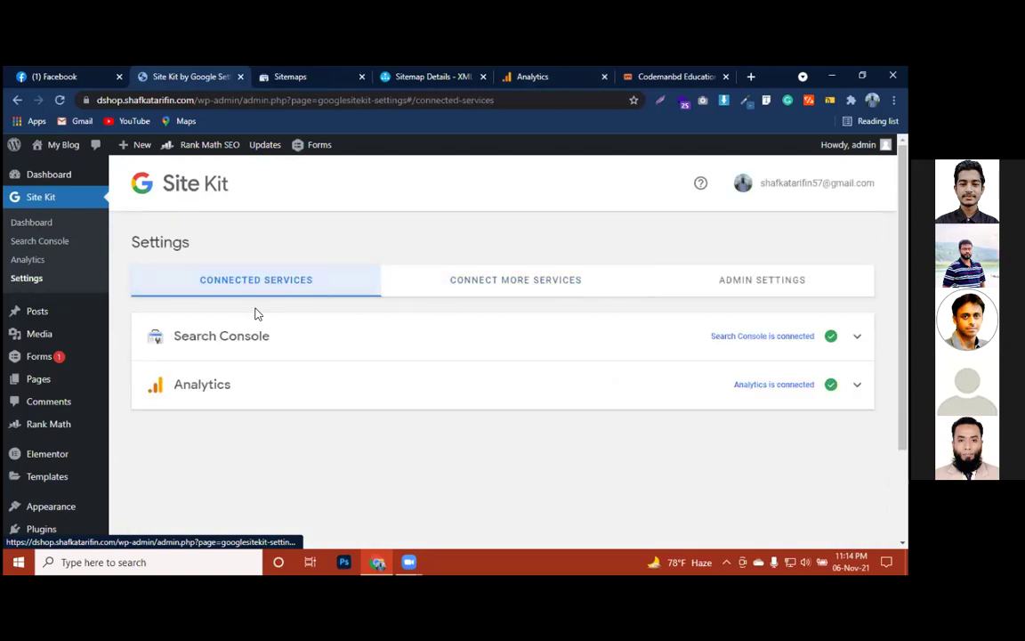
{"action": "left_click", "coordinate": [526, 272]}
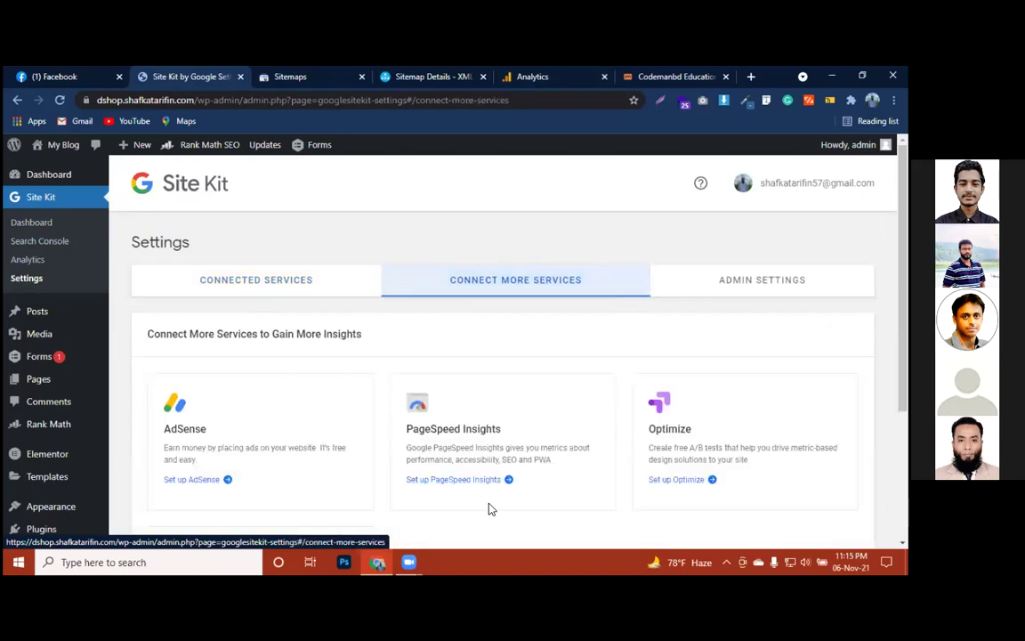
{"action": "left_click", "coordinate": [460, 484]}
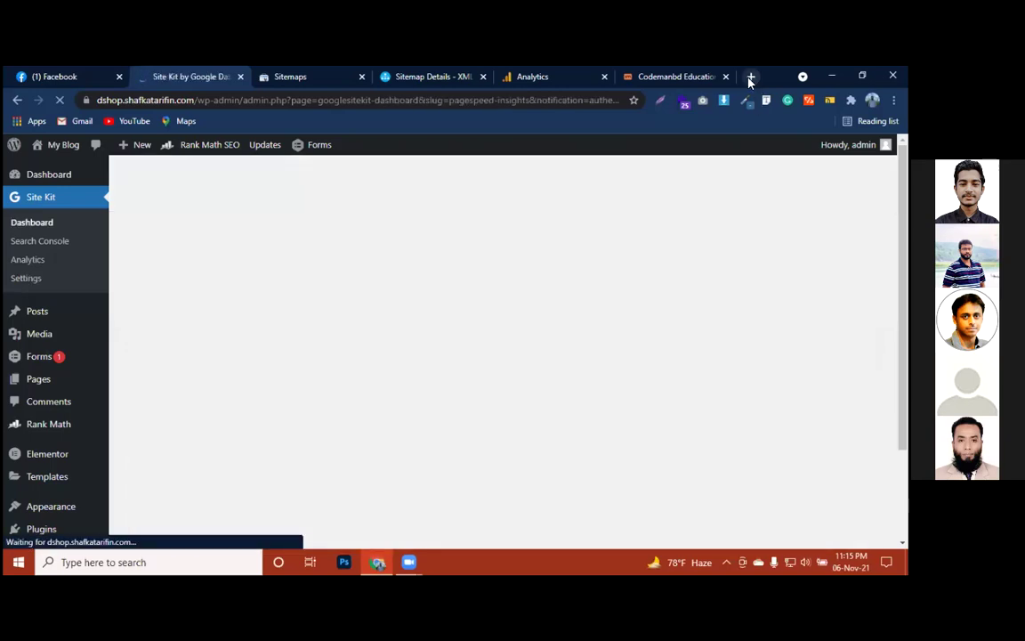
Step: Search Google for google page speed in a new tab and open the PageSpeed Insights site from Google Developers
{"action": "left_click", "coordinate": [750, 78]}
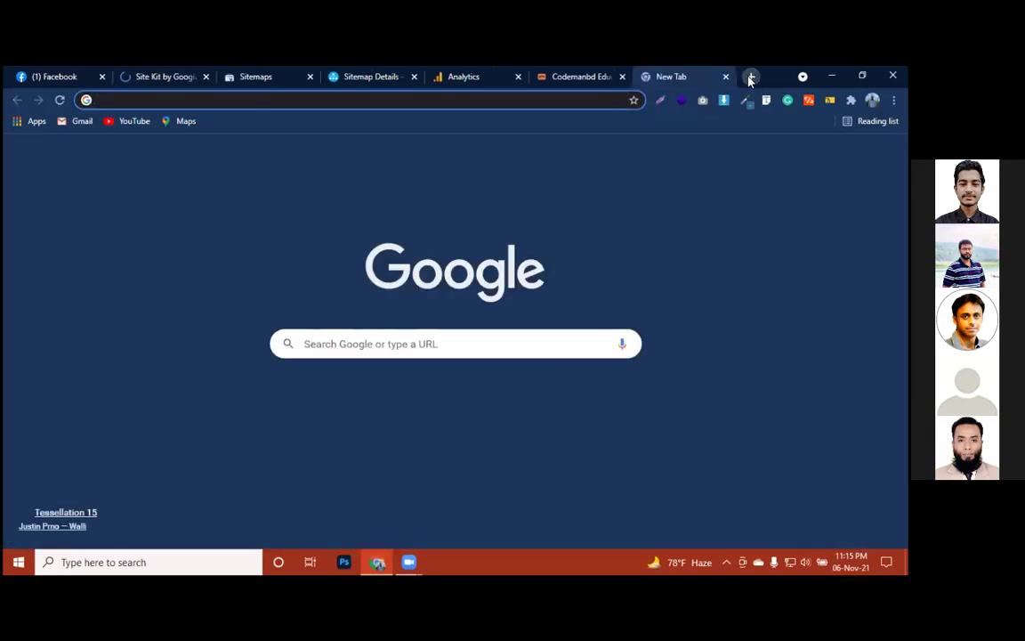
{"action": "type", "text": "g"}
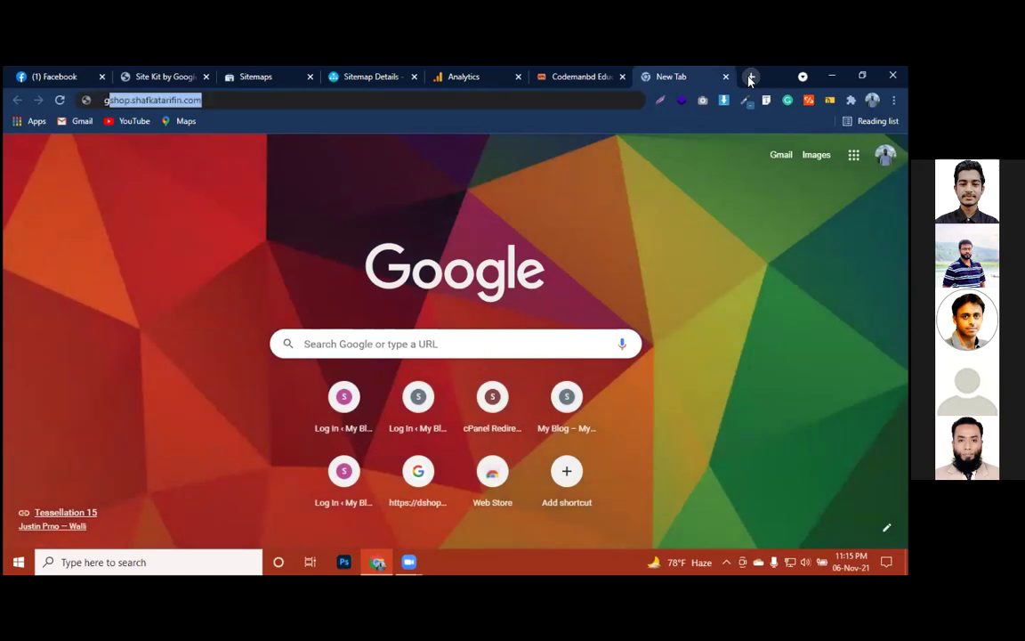
{"action": "type", "text": "oogle page "}
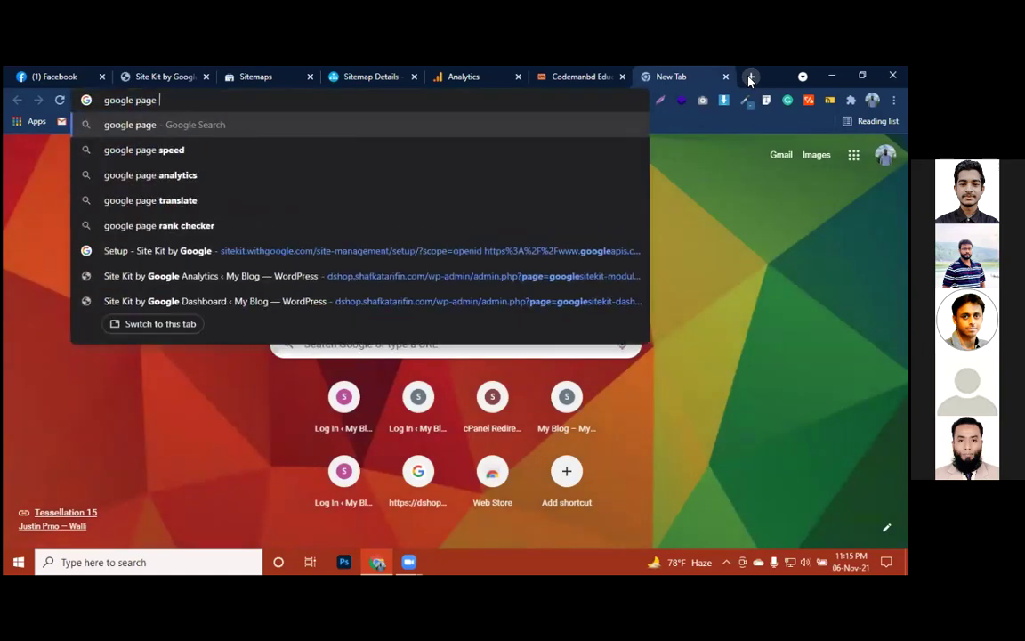
{"action": "type", "text": "spe"}
{"action": "key", "text": "Return"}
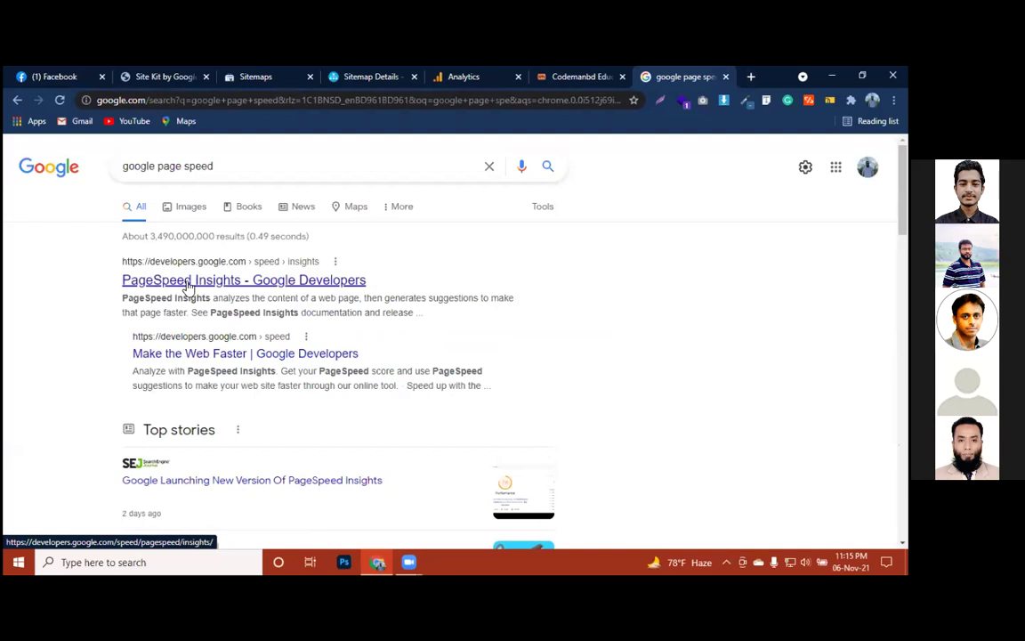
{"action": "left_click", "coordinate": [188, 281]}
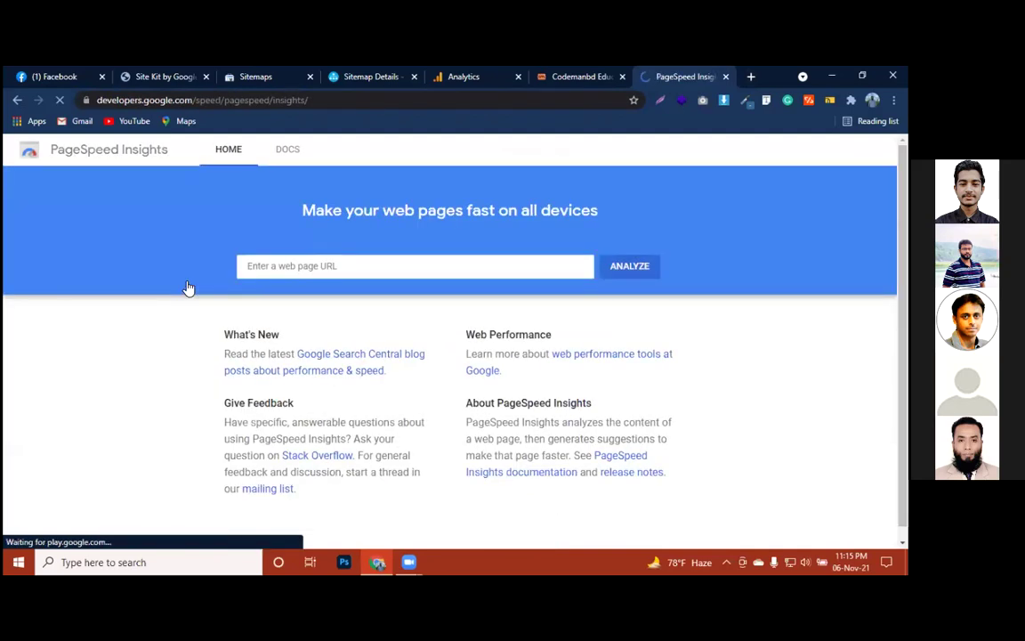
Step: Return to the dshop site's Site Kit dashboard and copy the site's base URL without the admin path
{"action": "left_click", "coordinate": [257, 77]}
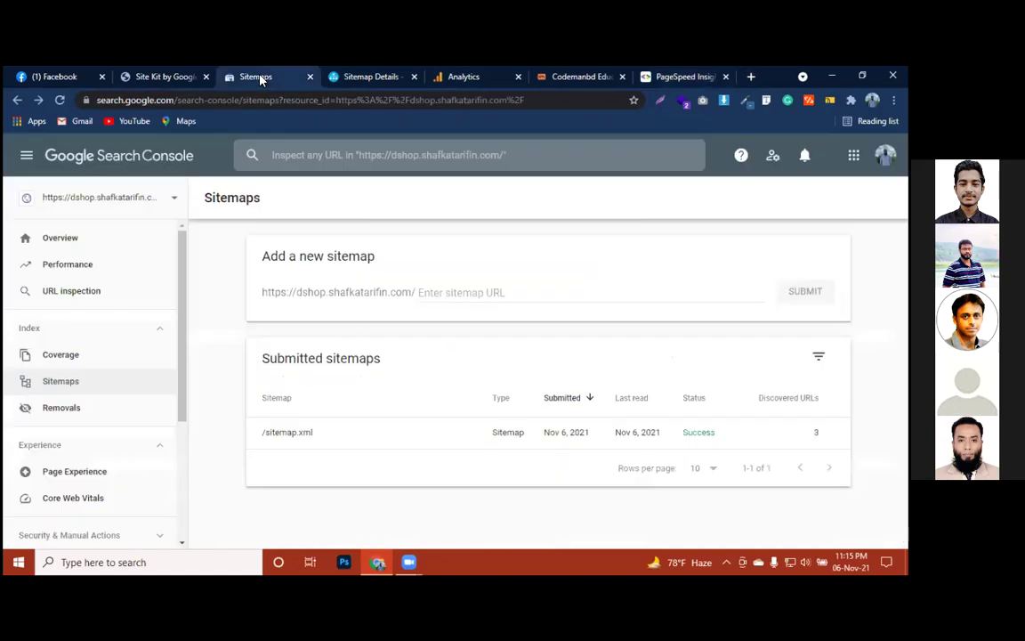
{"action": "left_click", "coordinate": [169, 76]}
{"action": "left_click_drag", "start_coordinate": [194, 96], "coordinate": [82, 82]}
{"action": "right_click", "coordinate": [135, 100]}
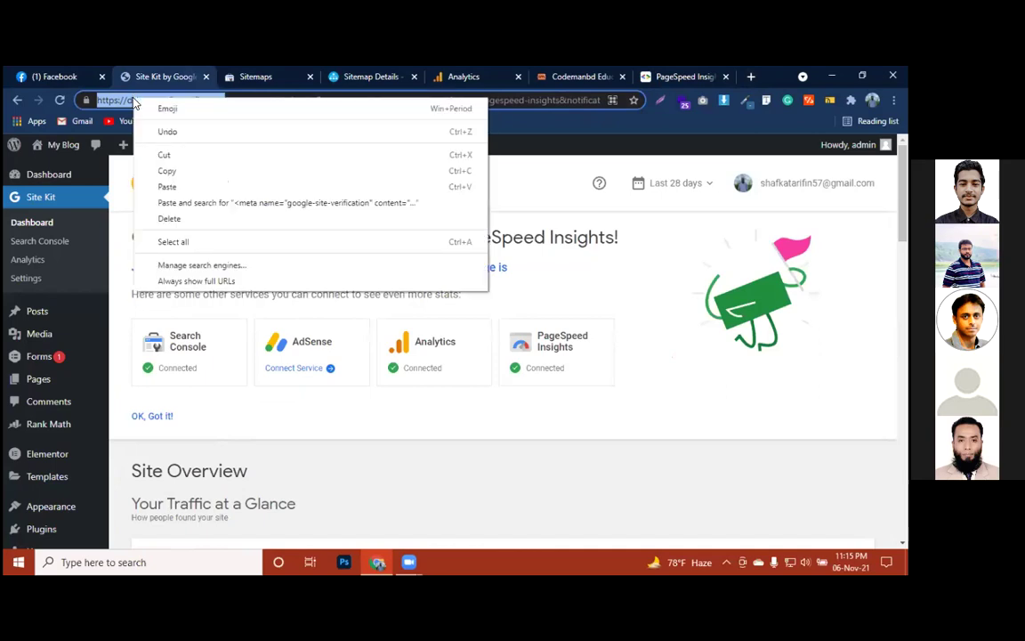
{"action": "left_click", "coordinate": [167, 170]}
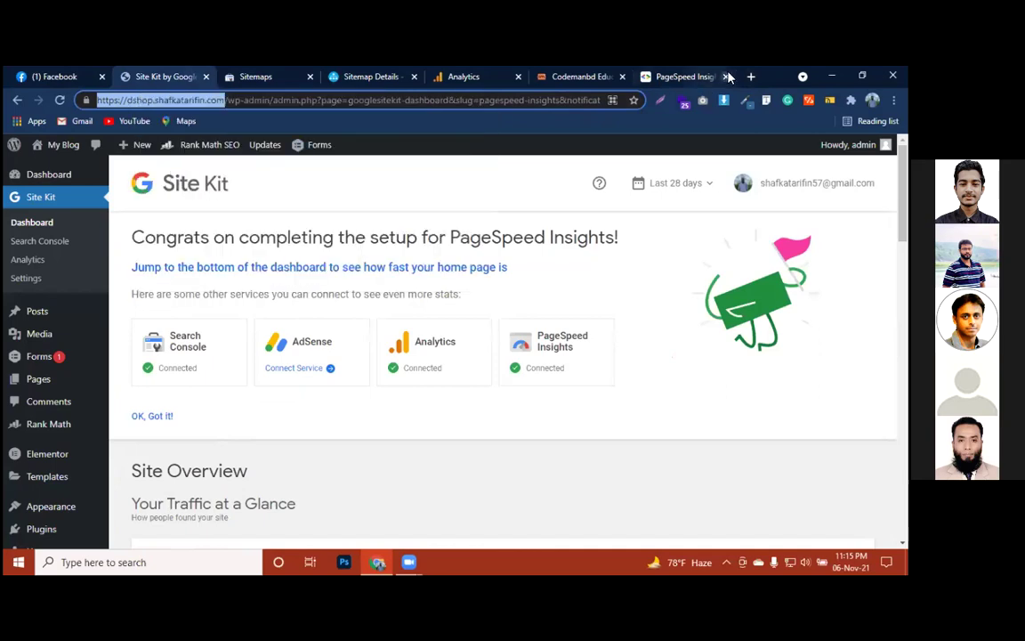
Step: Paste the copied dshop site URL into PageSpeed Insights and analyze the page
{"action": "left_click", "coordinate": [676, 78]}
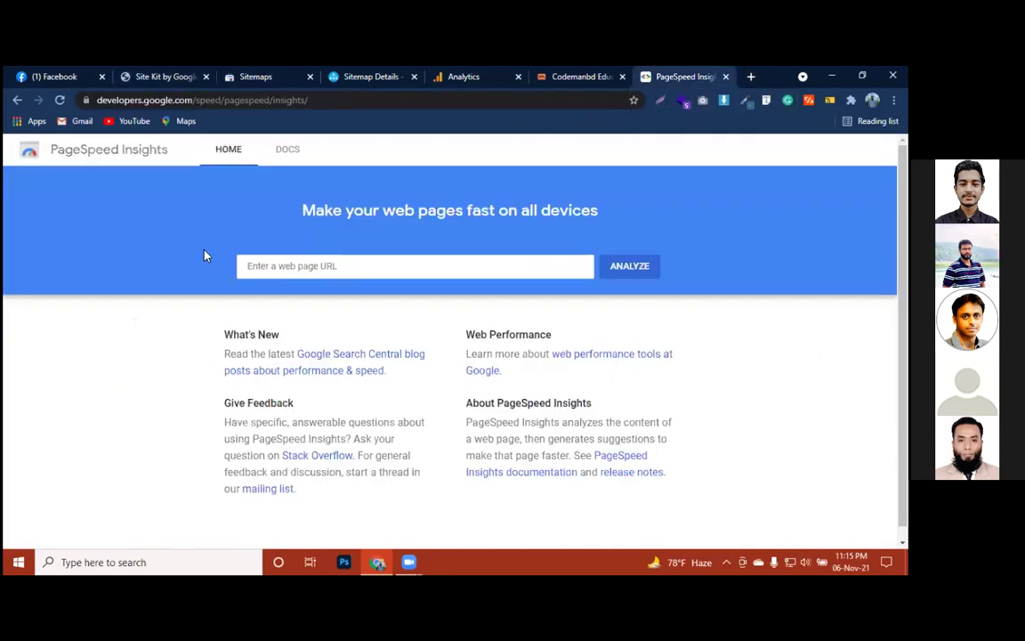
{"action": "left_click", "coordinate": [301, 270]}
{"action": "right_click", "coordinate": [302, 270]}
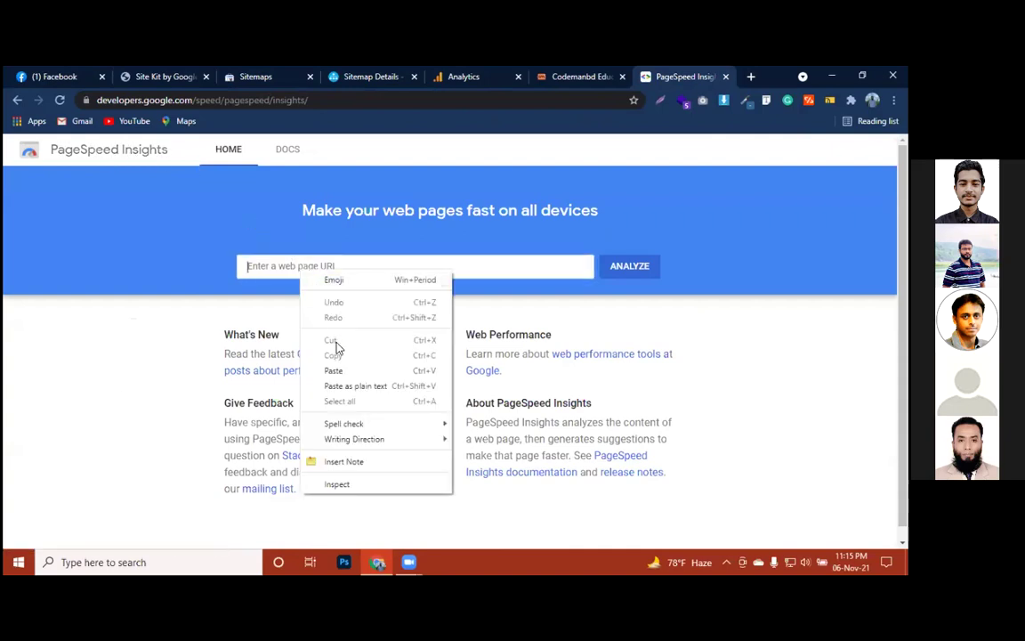
{"action": "left_click", "coordinate": [333, 370]}
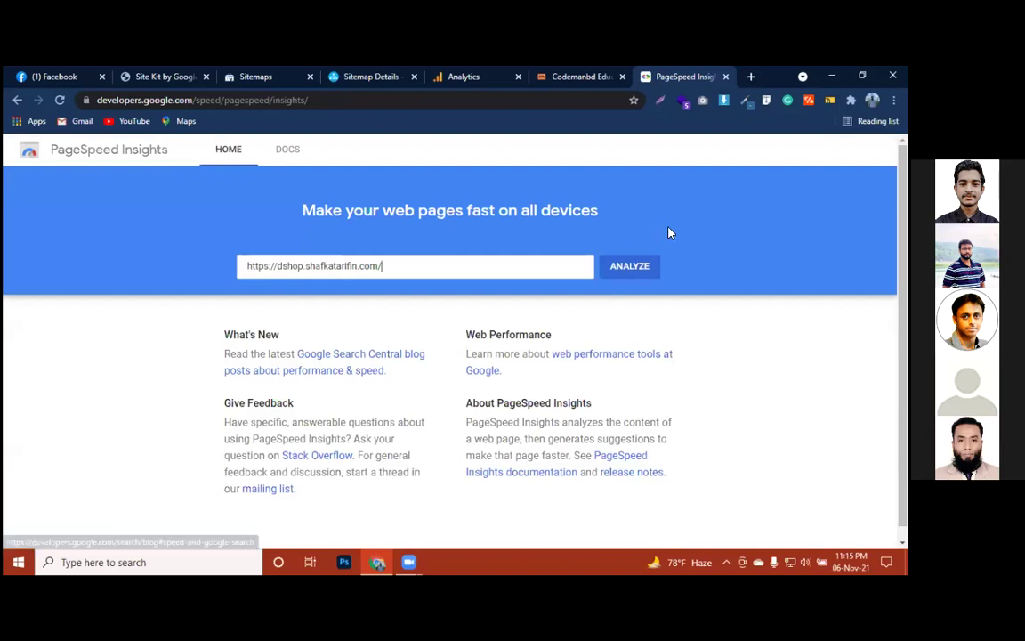
{"action": "left_click", "coordinate": [629, 265]}
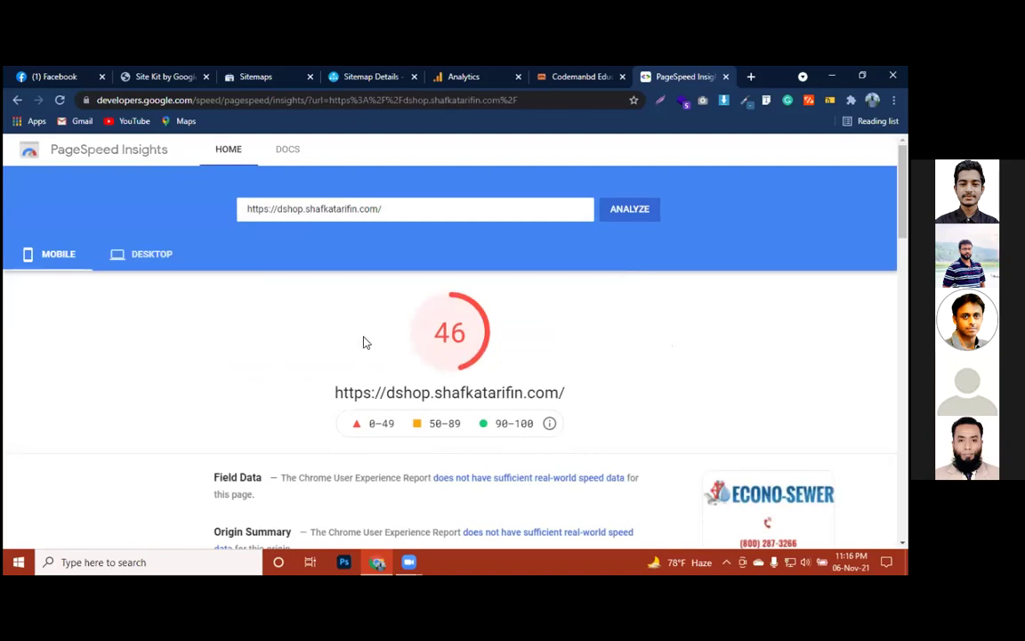
Step: Compare the desktop and mobile performance scores of the dshop site and examine the desktop lab data
{"action": "left_click", "coordinate": [157, 253]}
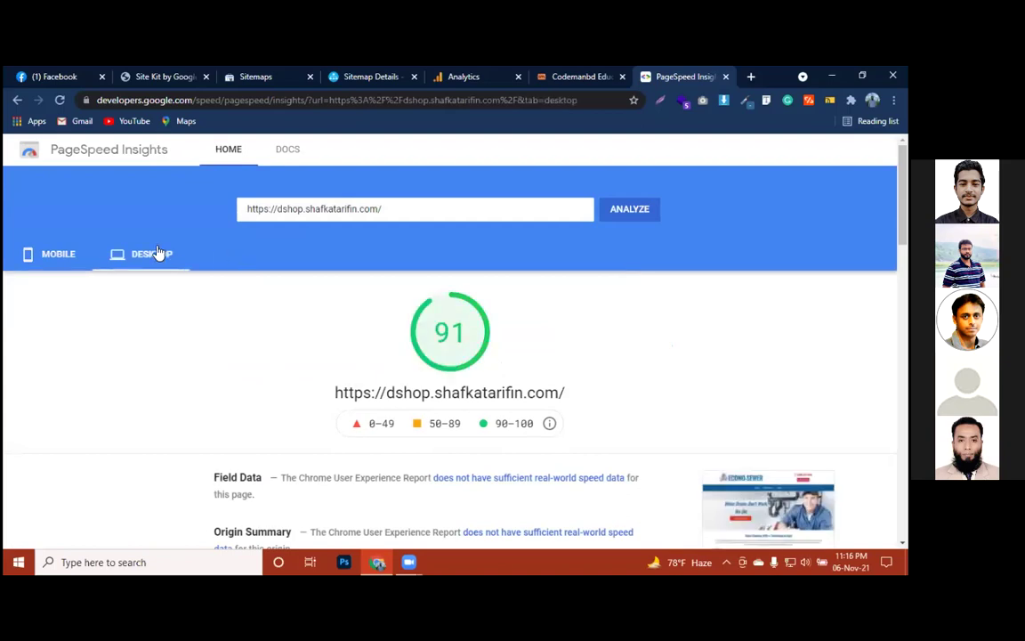
{"action": "left_click", "coordinate": [59, 254]}
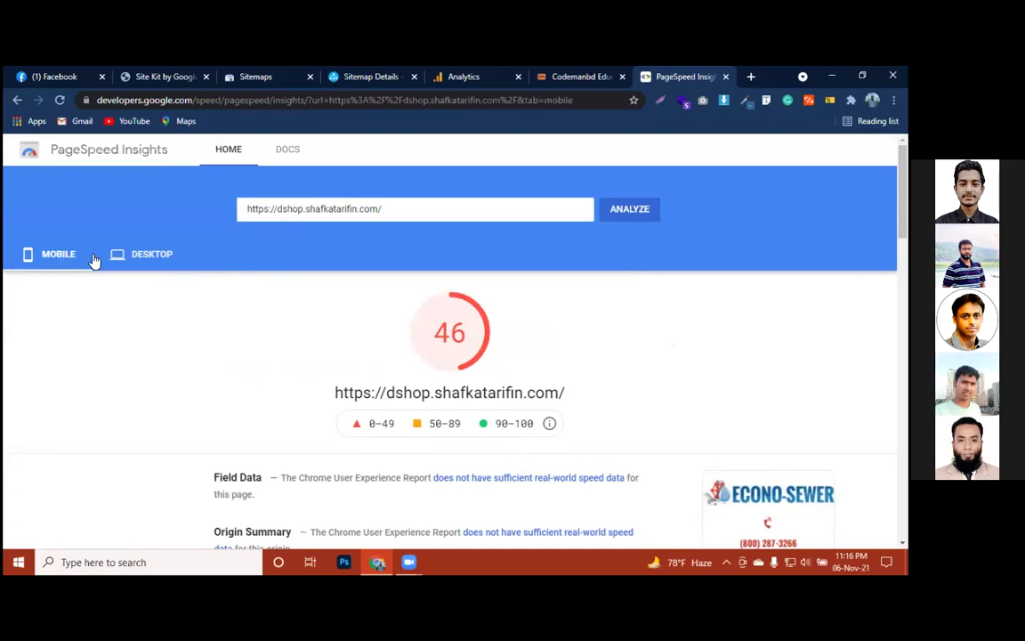
{"action": "left_click", "coordinate": [145, 260]}
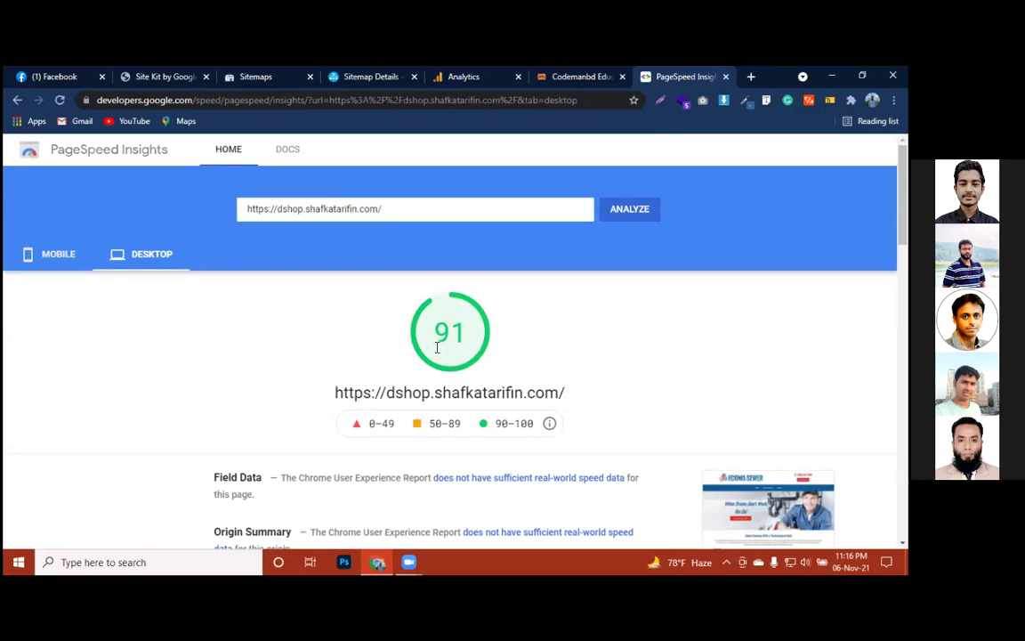
{"action": "scroll", "coordinate": [639, 380], "scroll_direction": "down", "scroll_amount": 3}
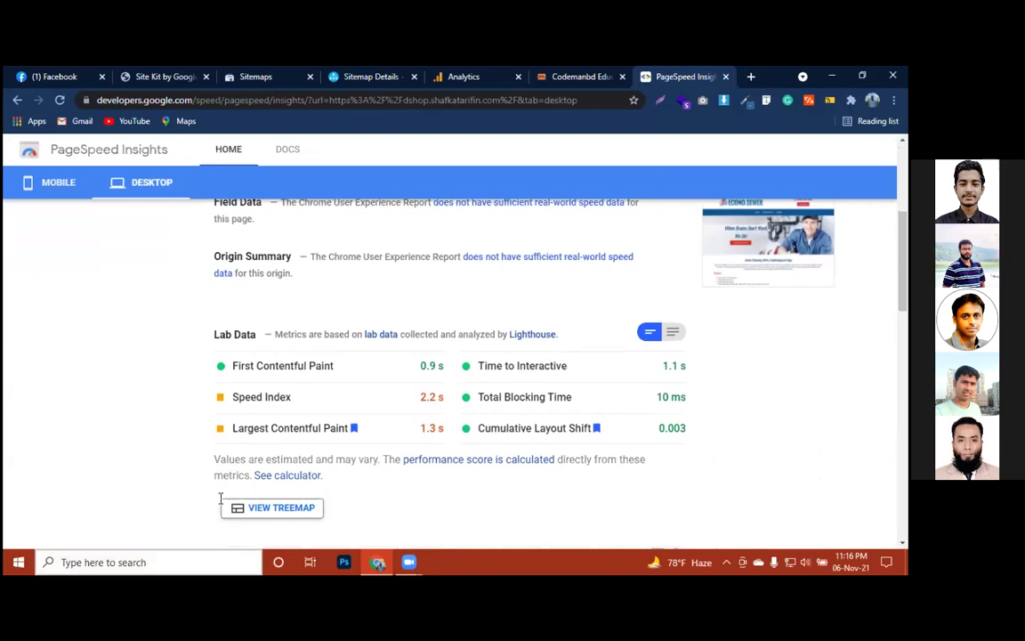
{"action": "scroll", "coordinate": [62, 483], "scroll_direction": "up", "scroll_amount": 3}
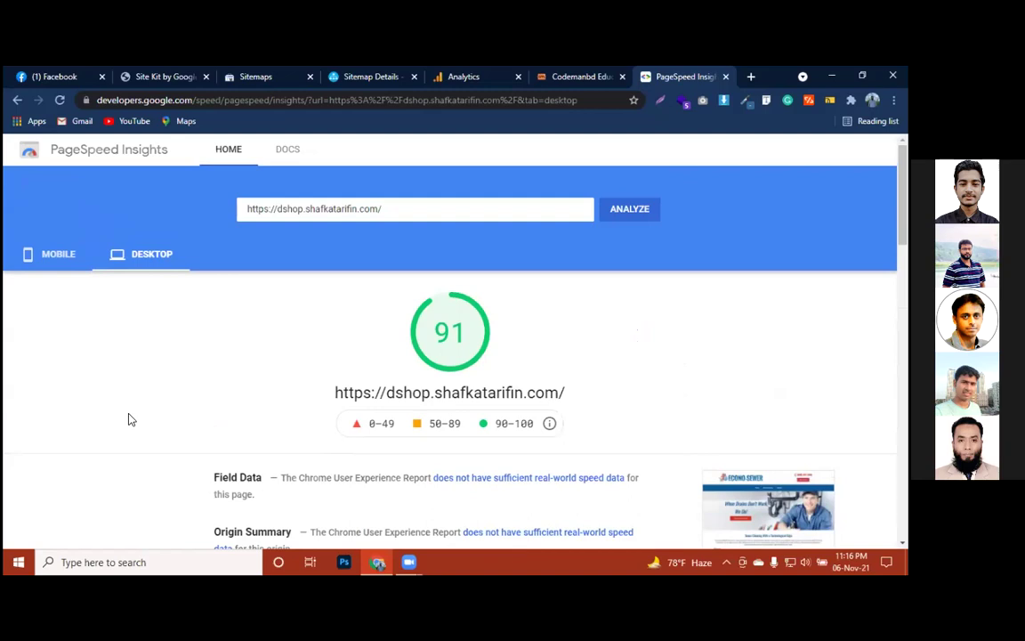
Step: Compare the mobile and desktop scores again, examine the mobile lab data, and return to the Site Kit dashboard
{"action": "left_click", "coordinate": [41, 258]}
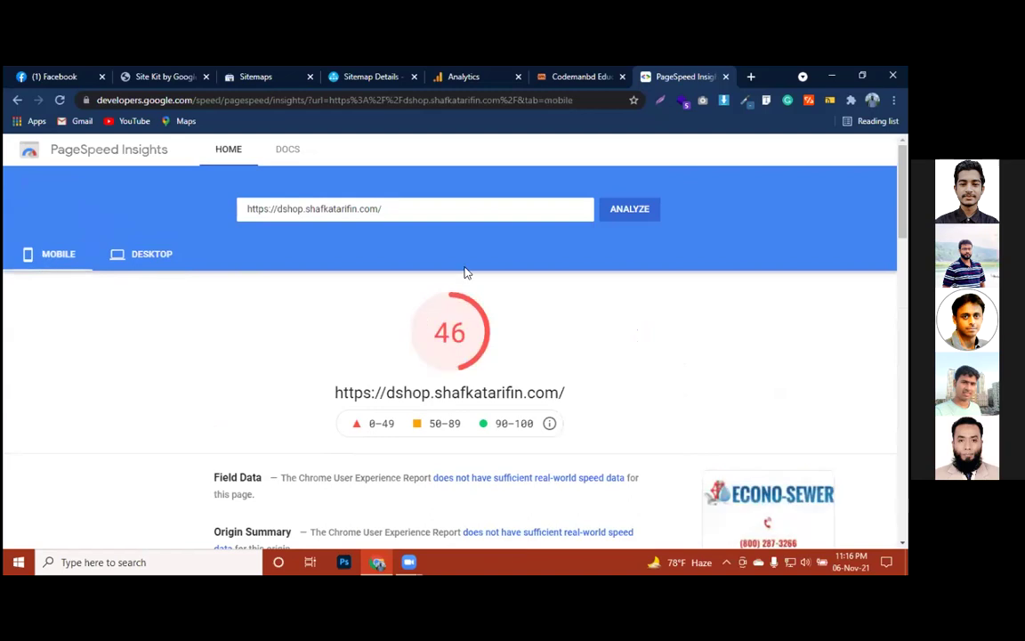
{"action": "left_click", "coordinate": [125, 265]}
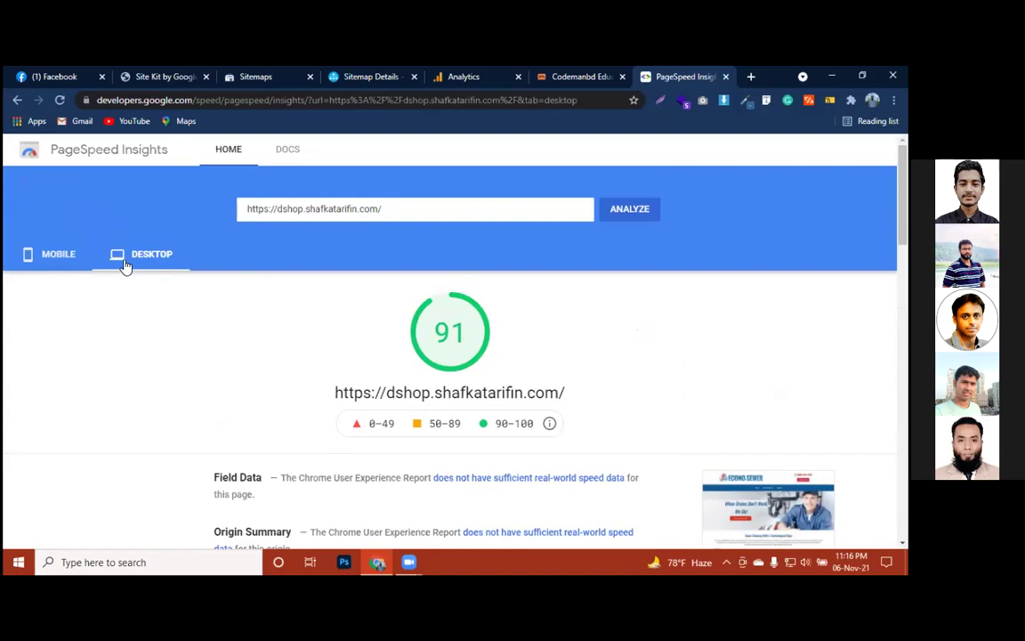
{"action": "left_click", "coordinate": [27, 257]}
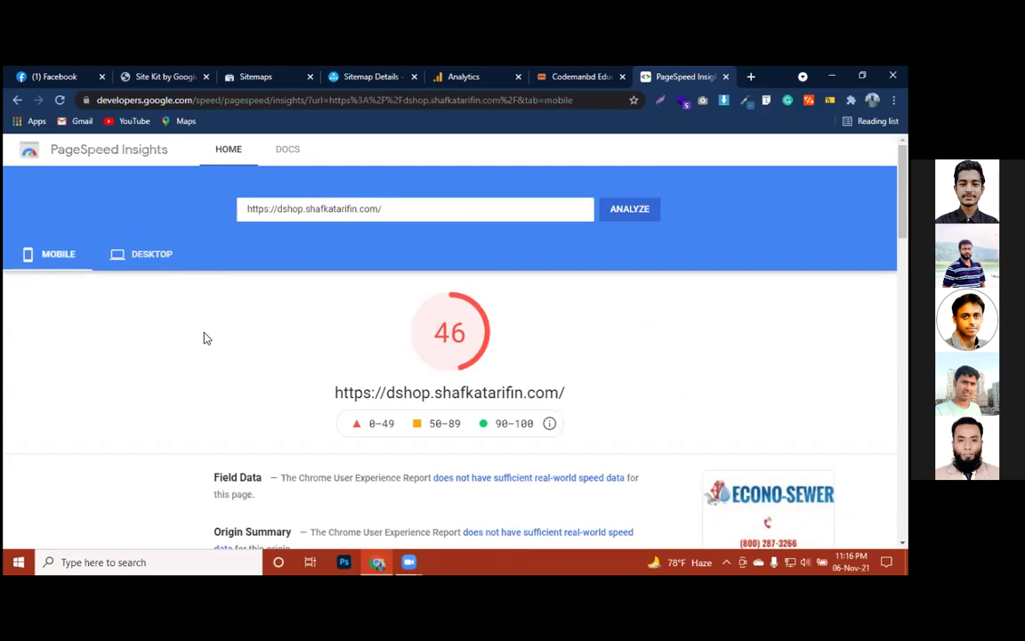
{"action": "scroll", "coordinate": [183, 298], "scroll_direction": "down", "scroll_amount": 3}
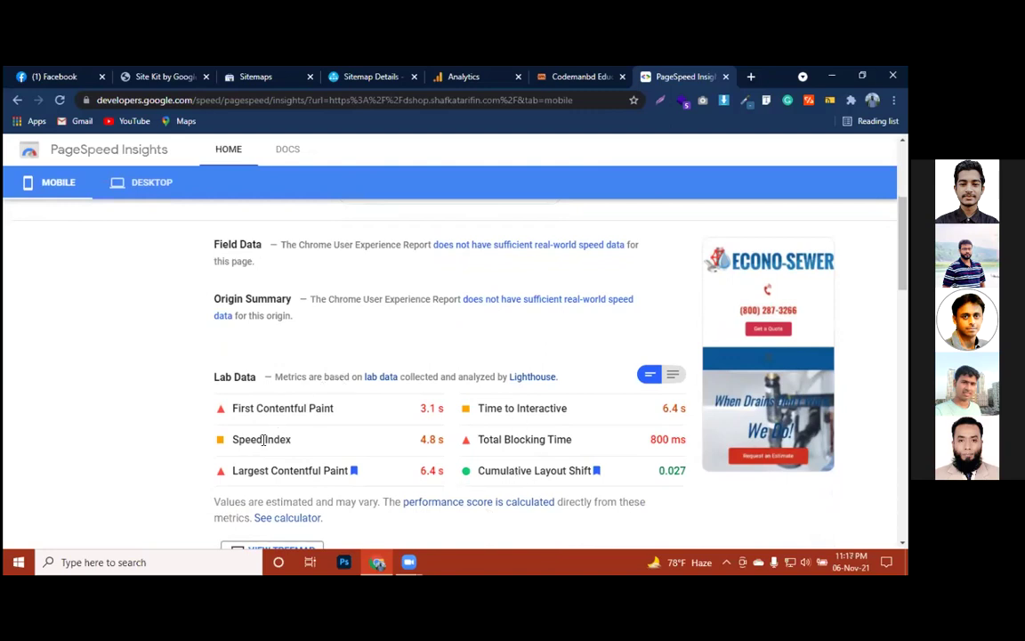
{"action": "scroll", "coordinate": [125, 270], "scroll_direction": "up", "scroll_amount": 3}
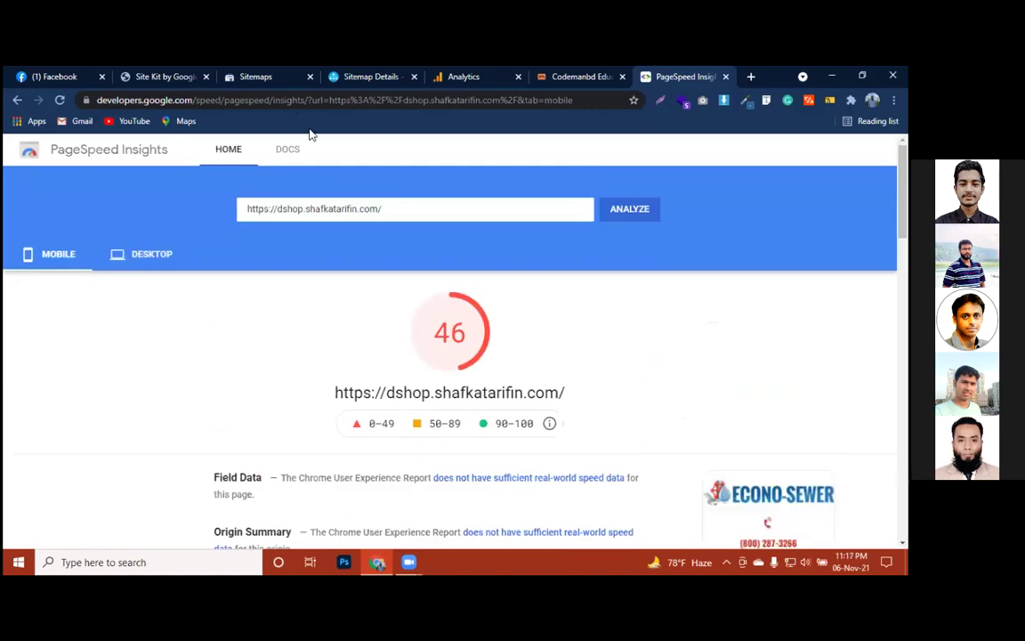
{"action": "left_click", "coordinate": [179, 80]}
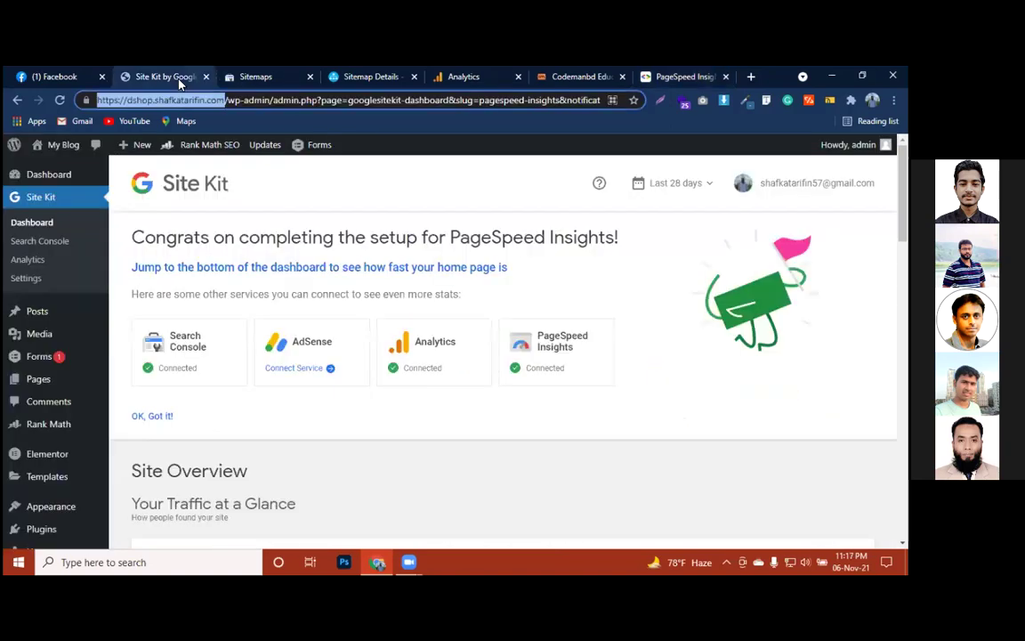